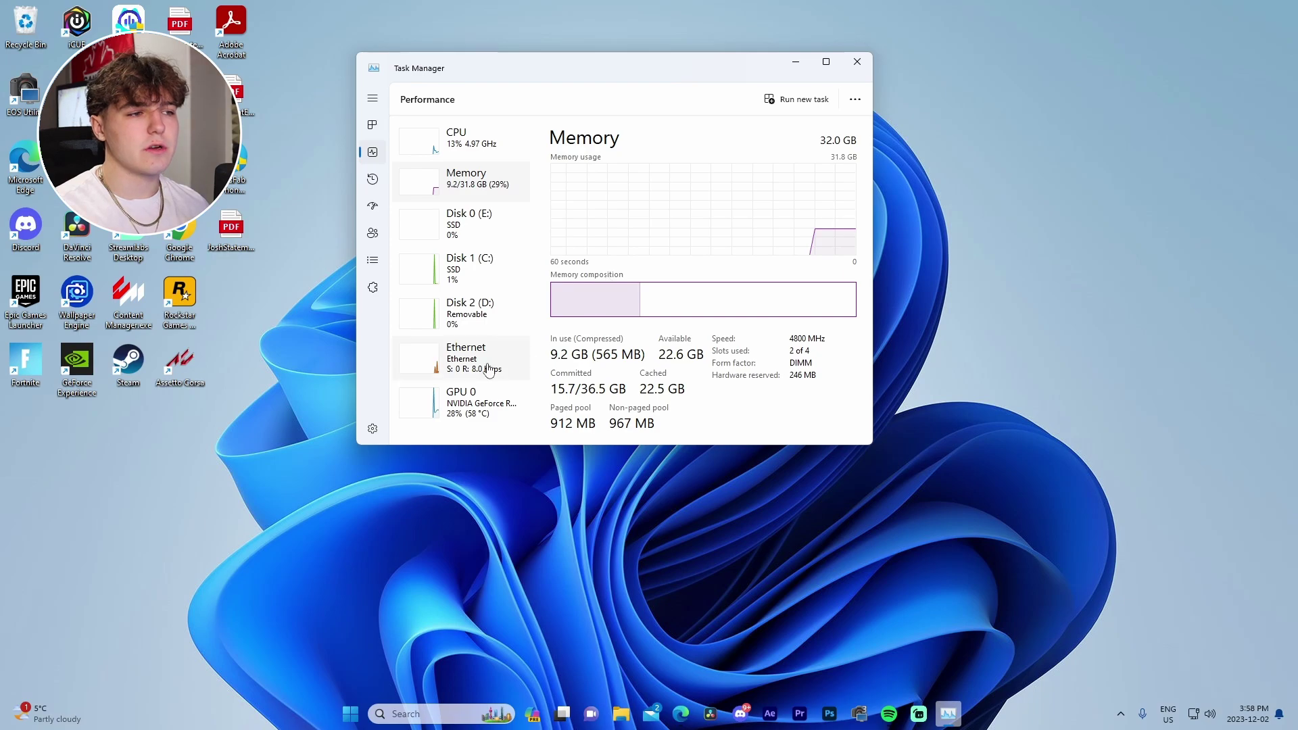
- View the graphics card's performance details in Task Manager, close it, and briefly bring up the GeForce Experience overlay
left_click(475, 405)
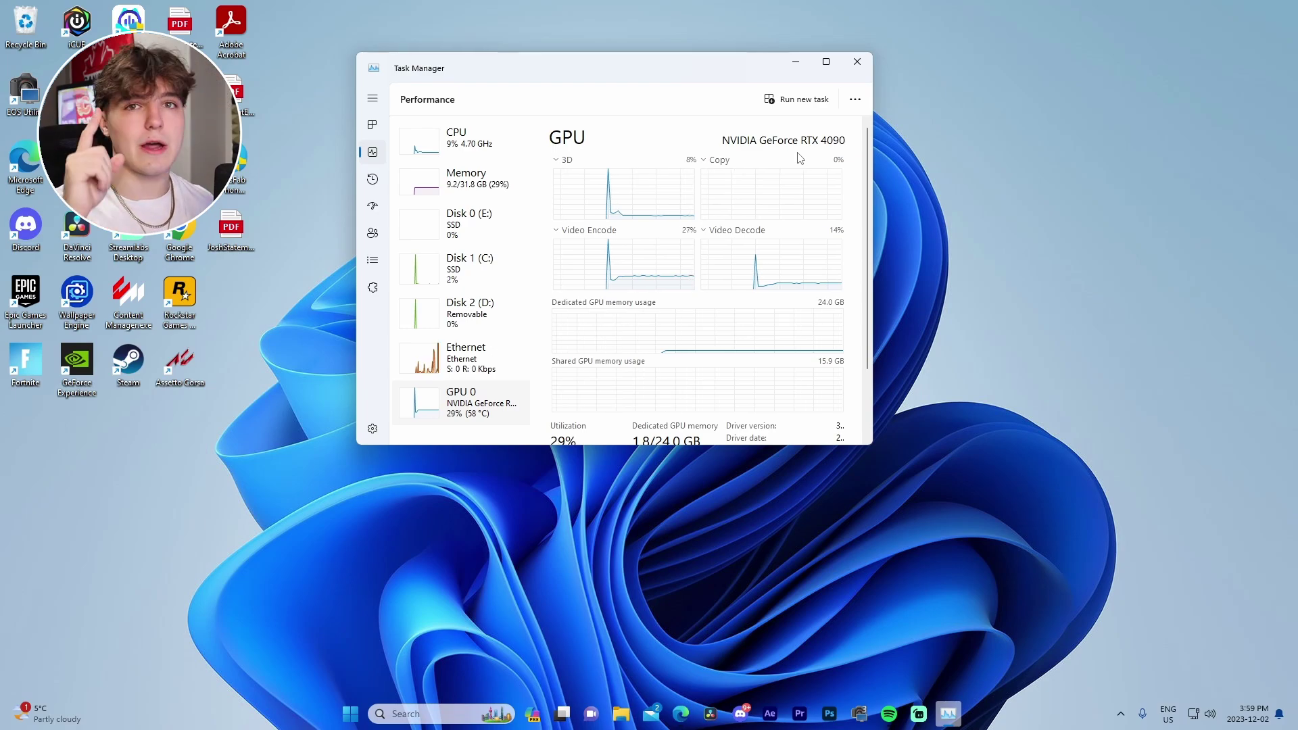
key("alt+F4")
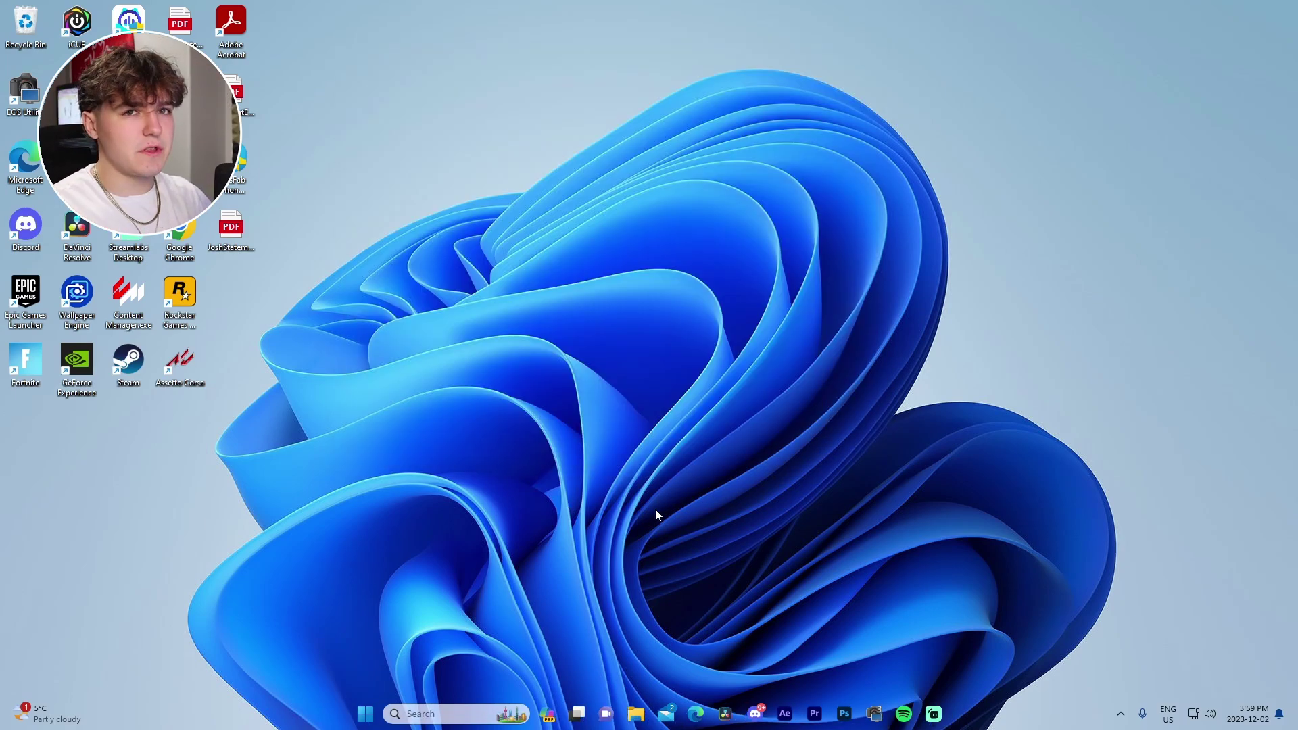
key("alt+z")
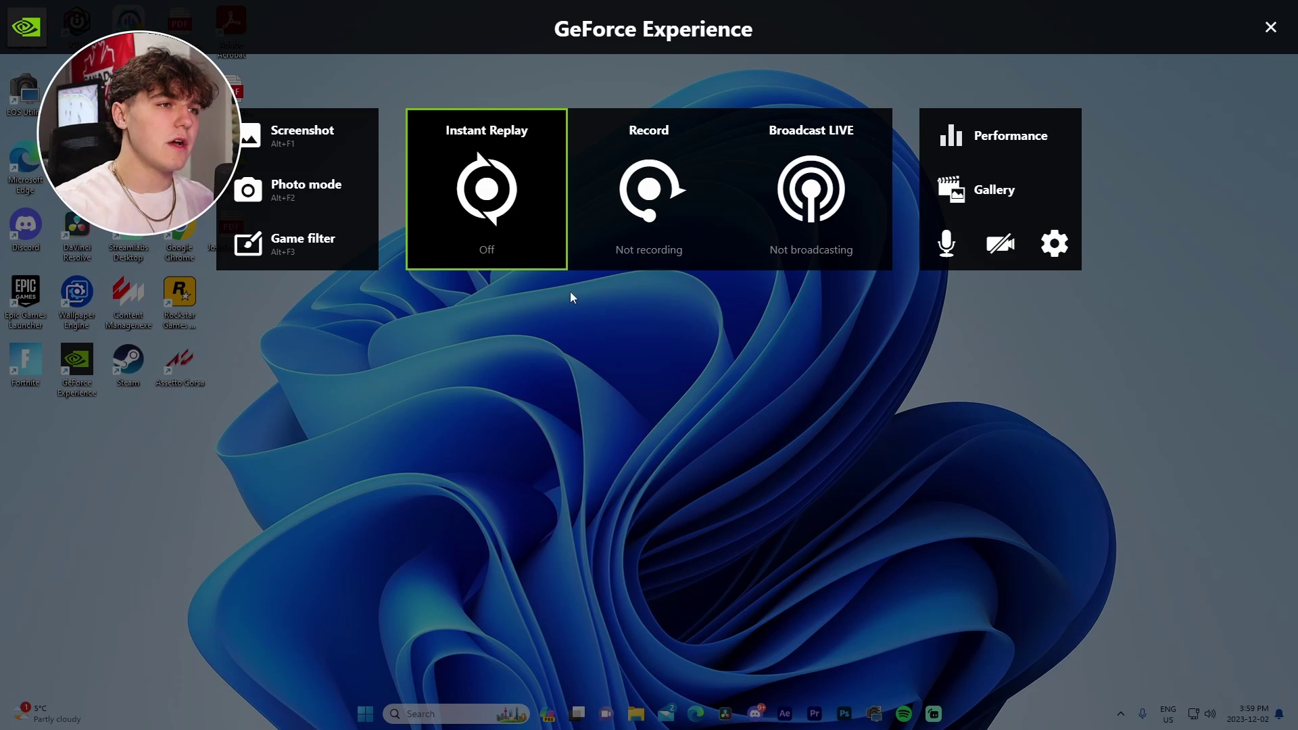
key("alt+z")
- Switch to Edge, search Google for "geforce experience download", view NVIDIA's download page, and close the browser
left_click(696, 716)
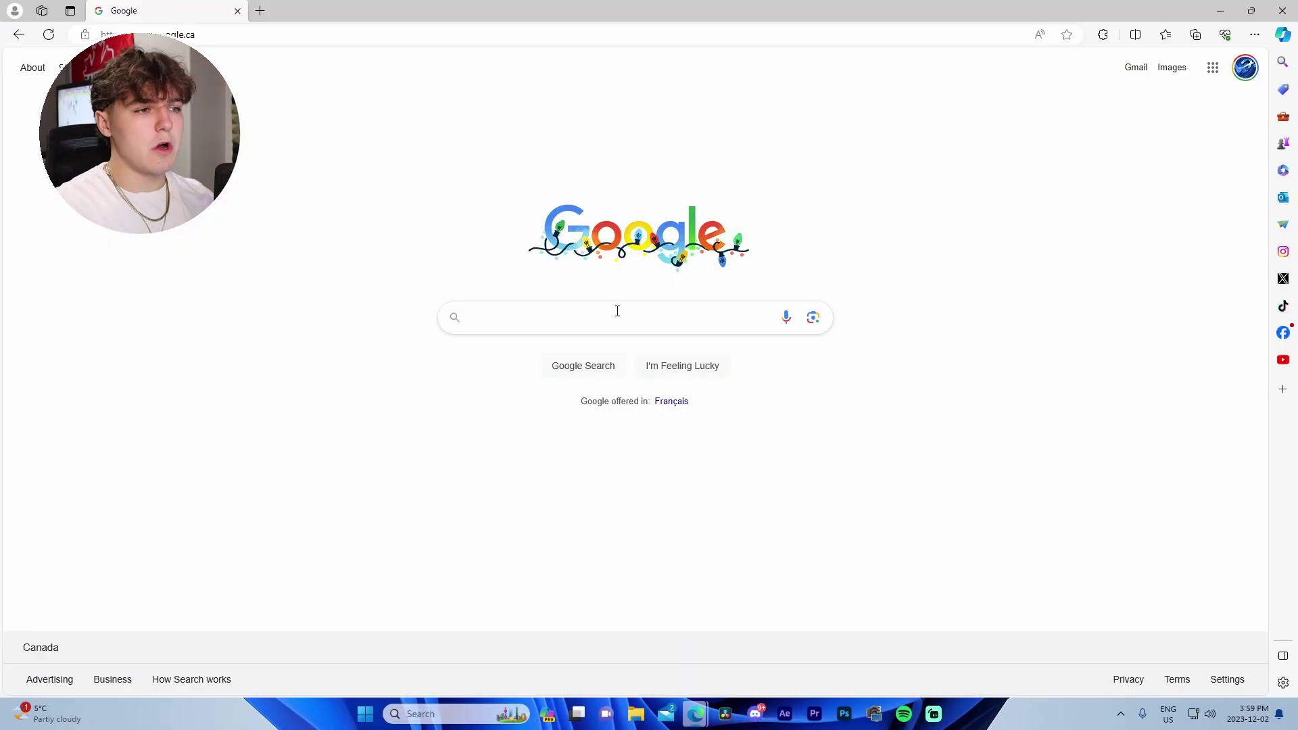
left_click(617, 311)
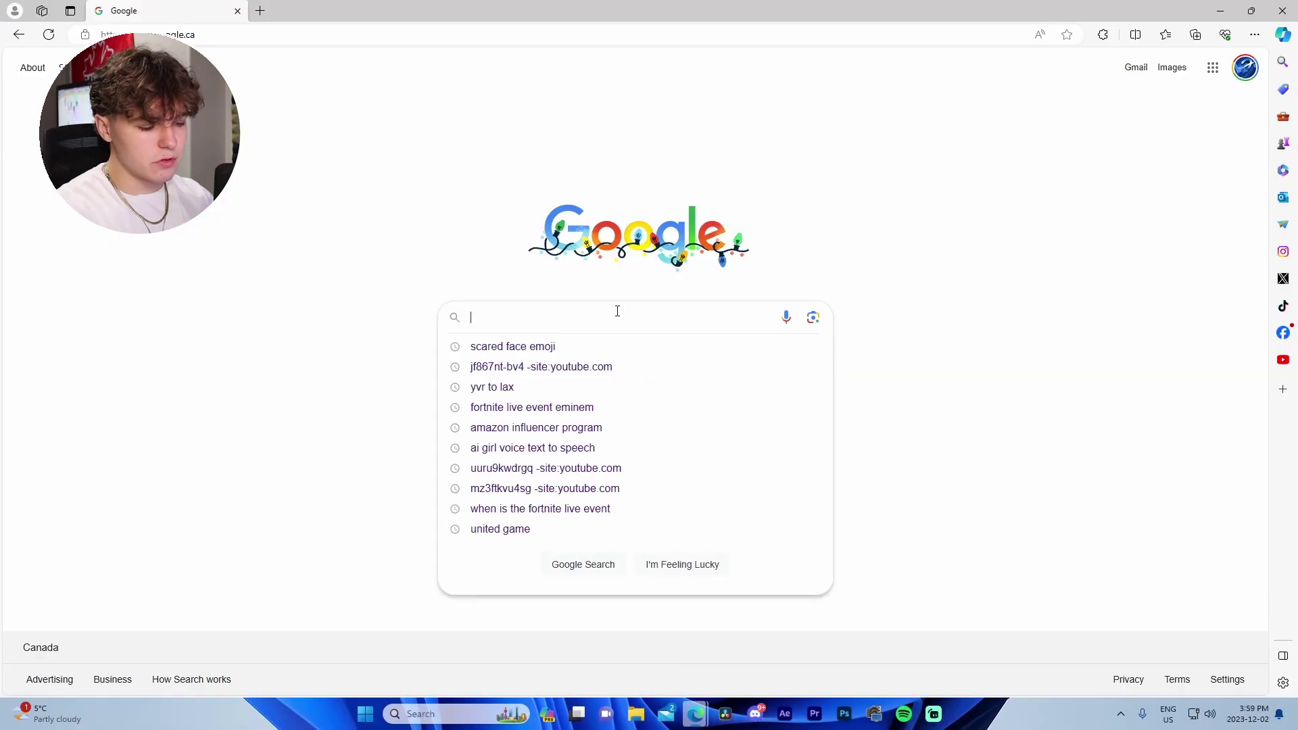
type("geforc")
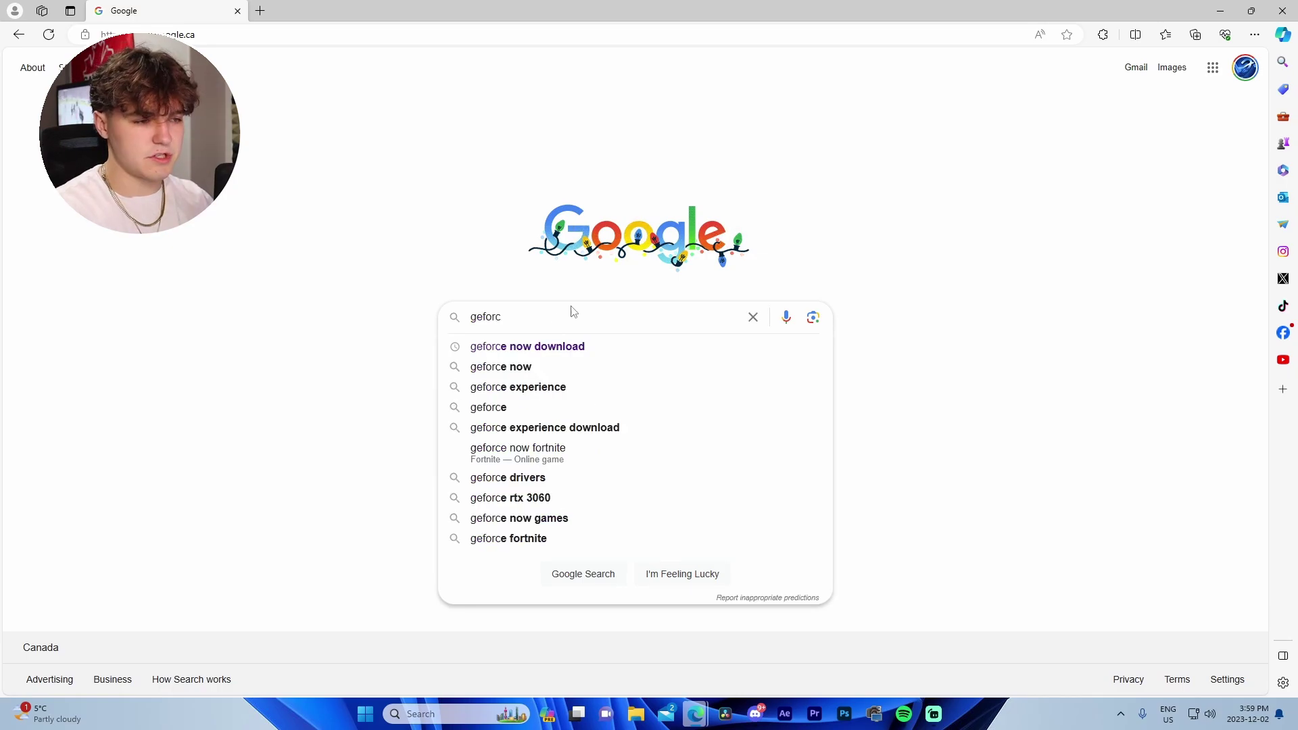
left_click(551, 428)
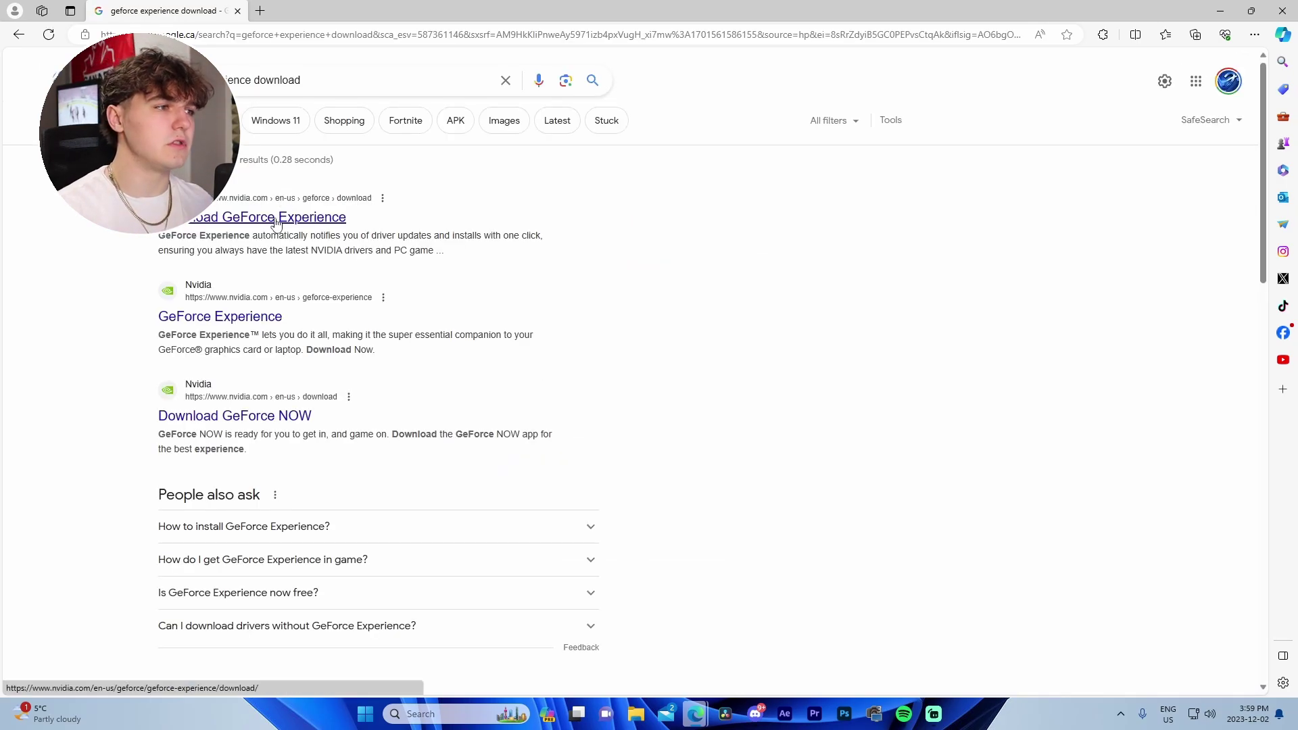
left_click(274, 220)
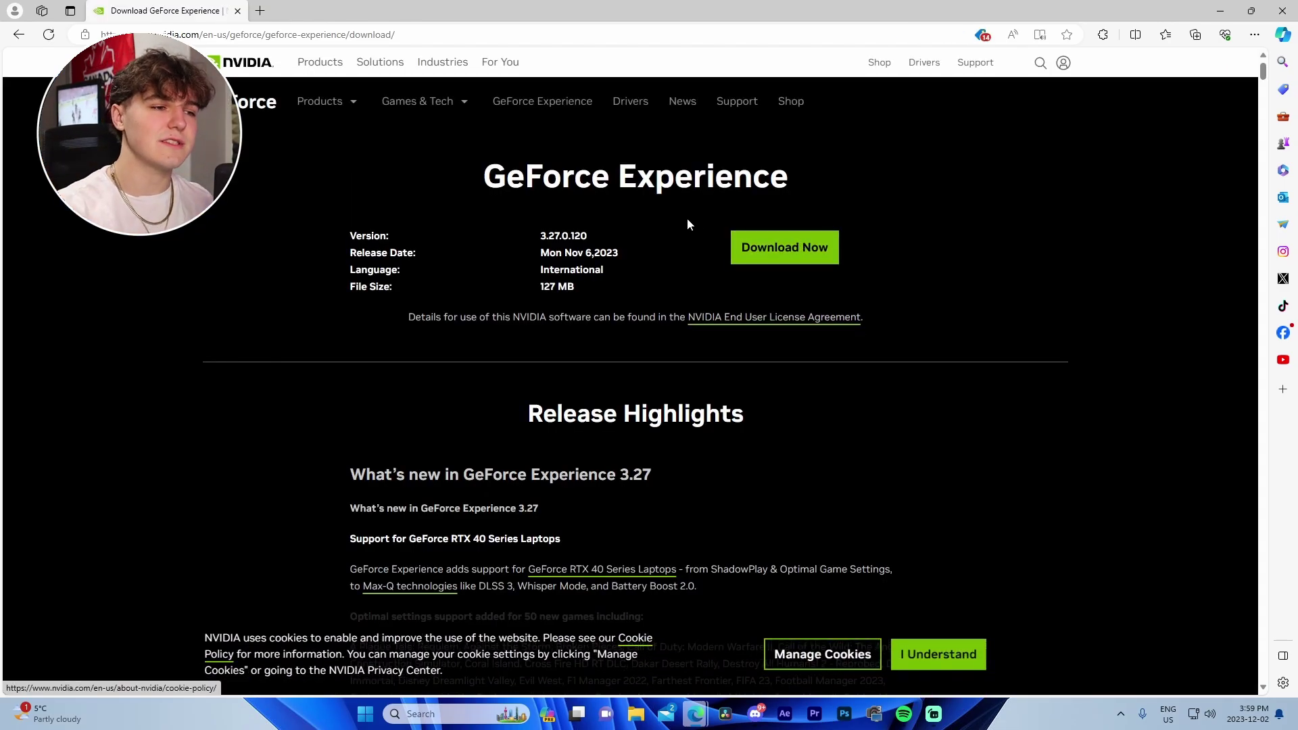
left_click(1282, 10)
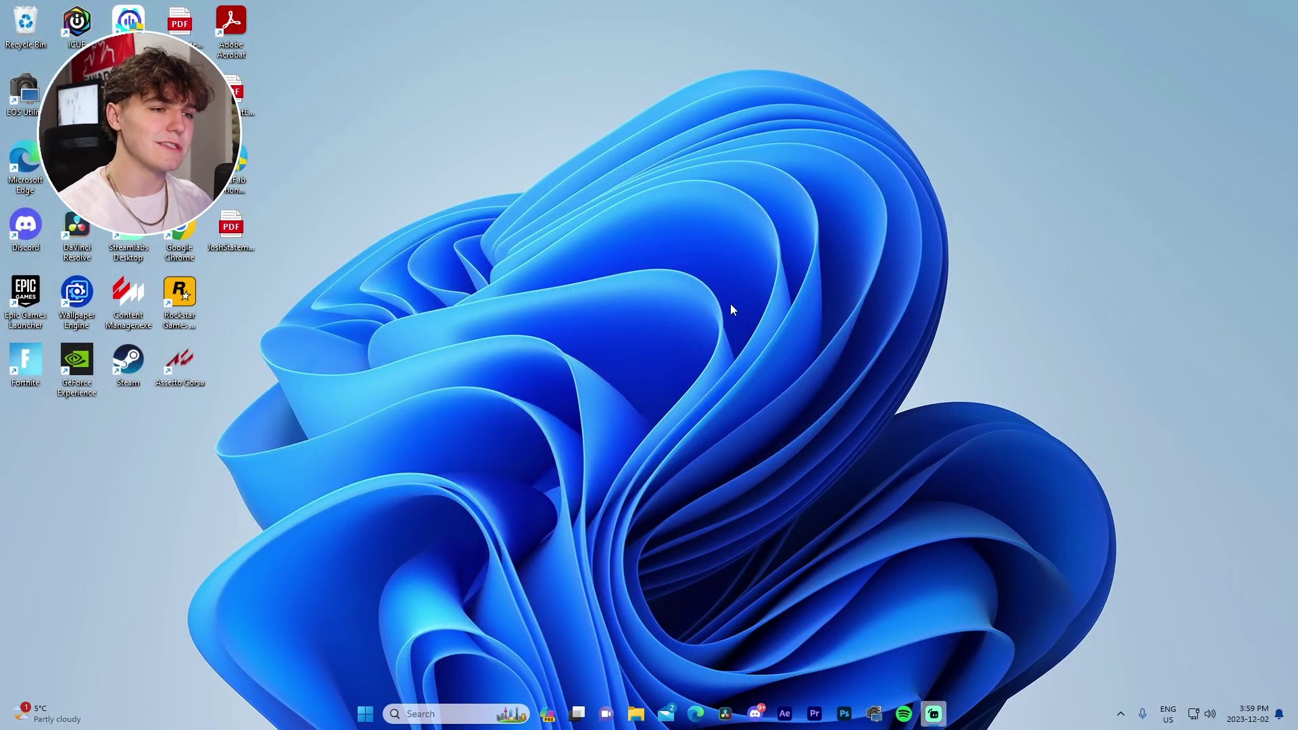
- Configure Instant Replay in the GeForce Experience overlay with 1440p HD resolution and a 50 Mbps bit rate, and save the settings
key("alt+z")
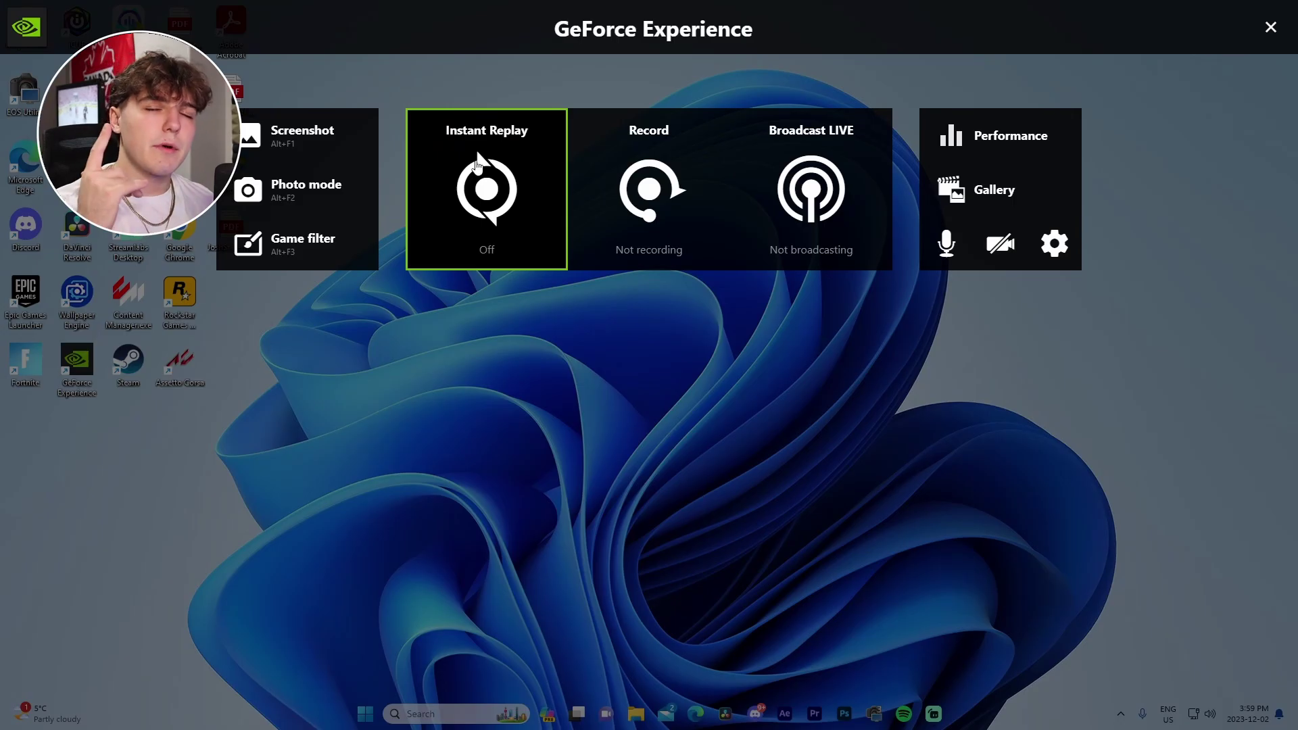
left_click(641, 247)
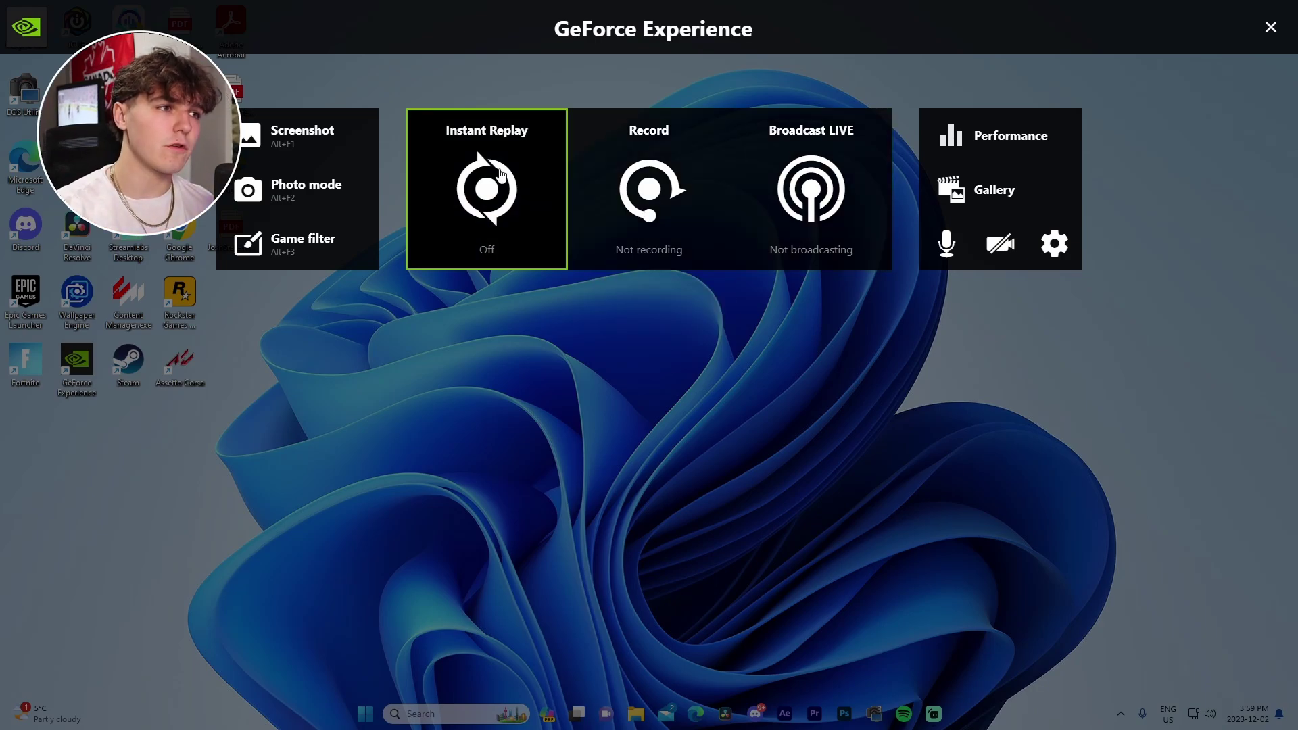
left_click(512, 223)
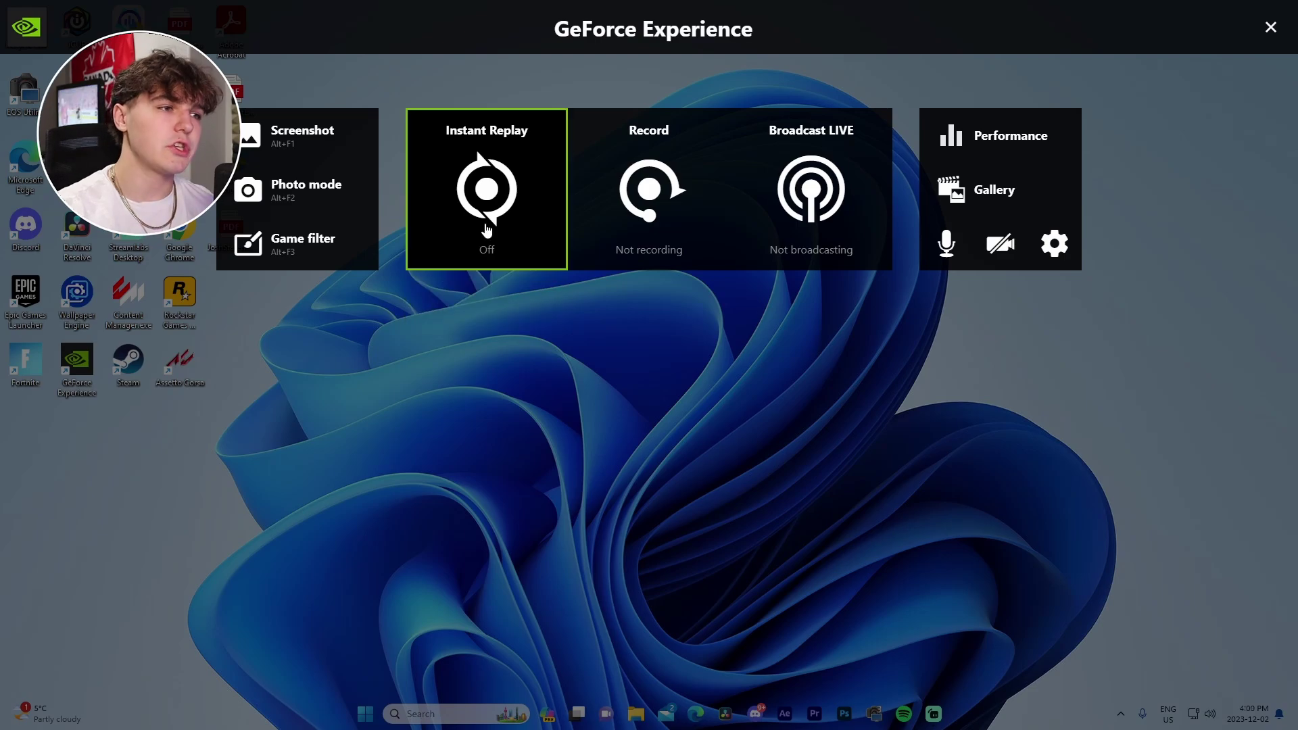
left_click(462, 327)
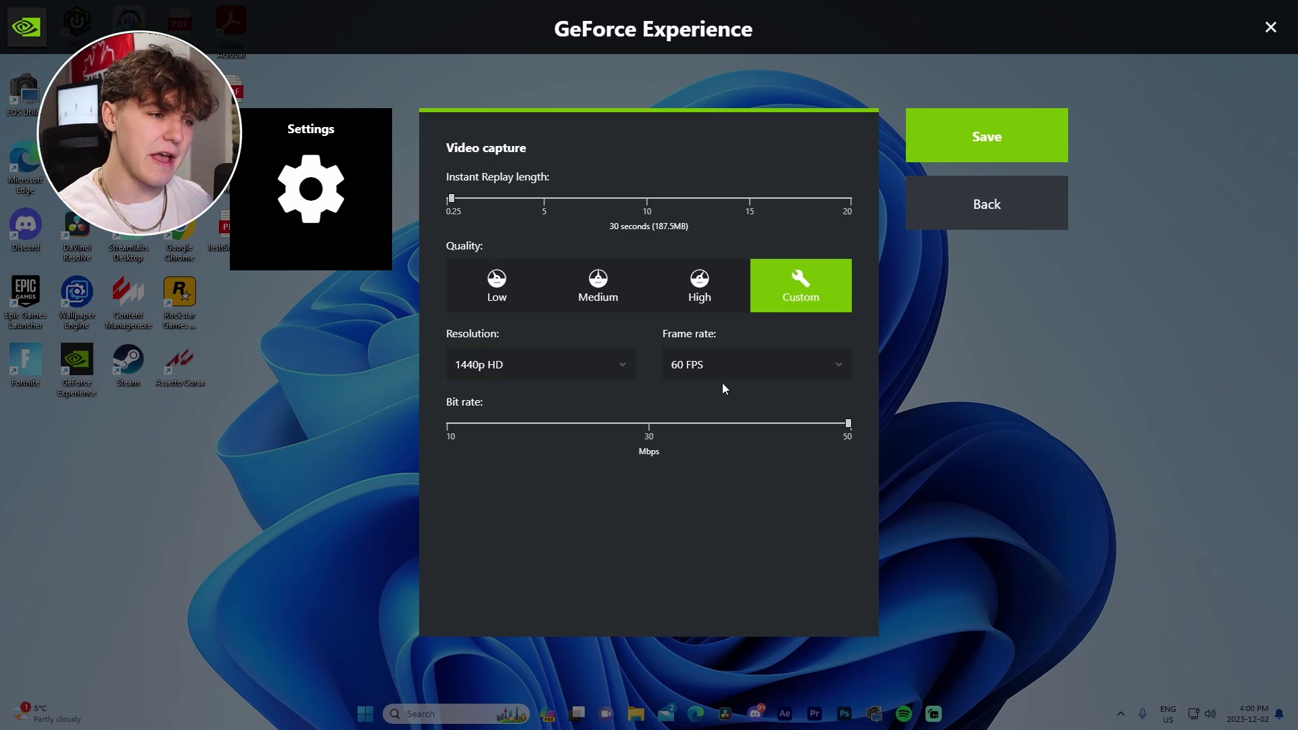
left_click_drag(637, 424, 861, 456)
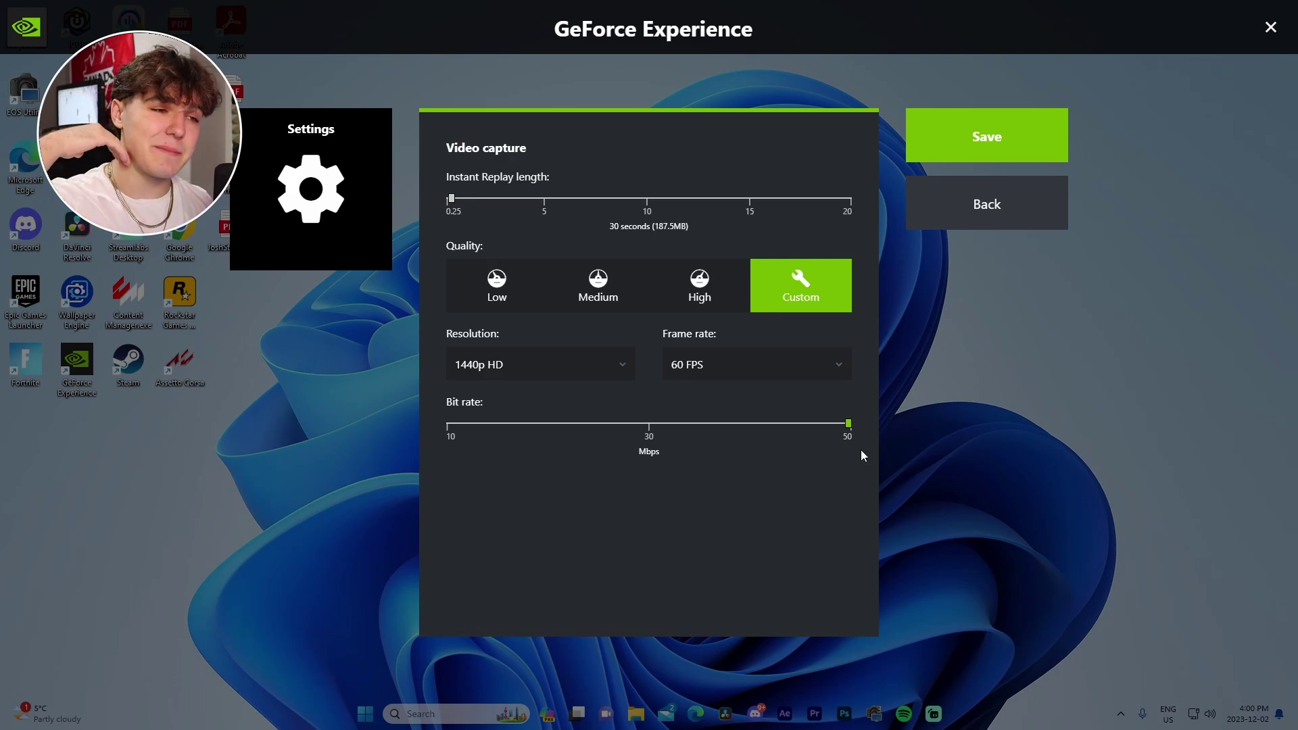
left_click(499, 347)
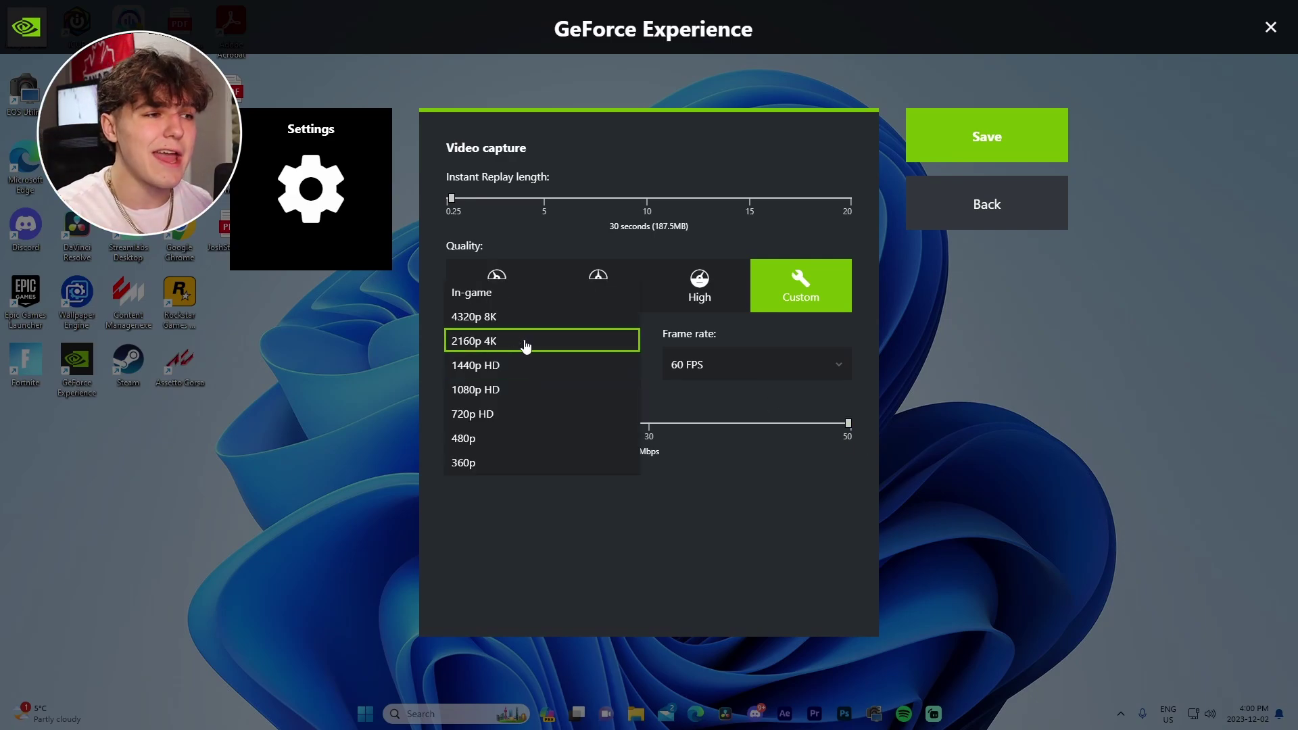
left_click(520, 366)
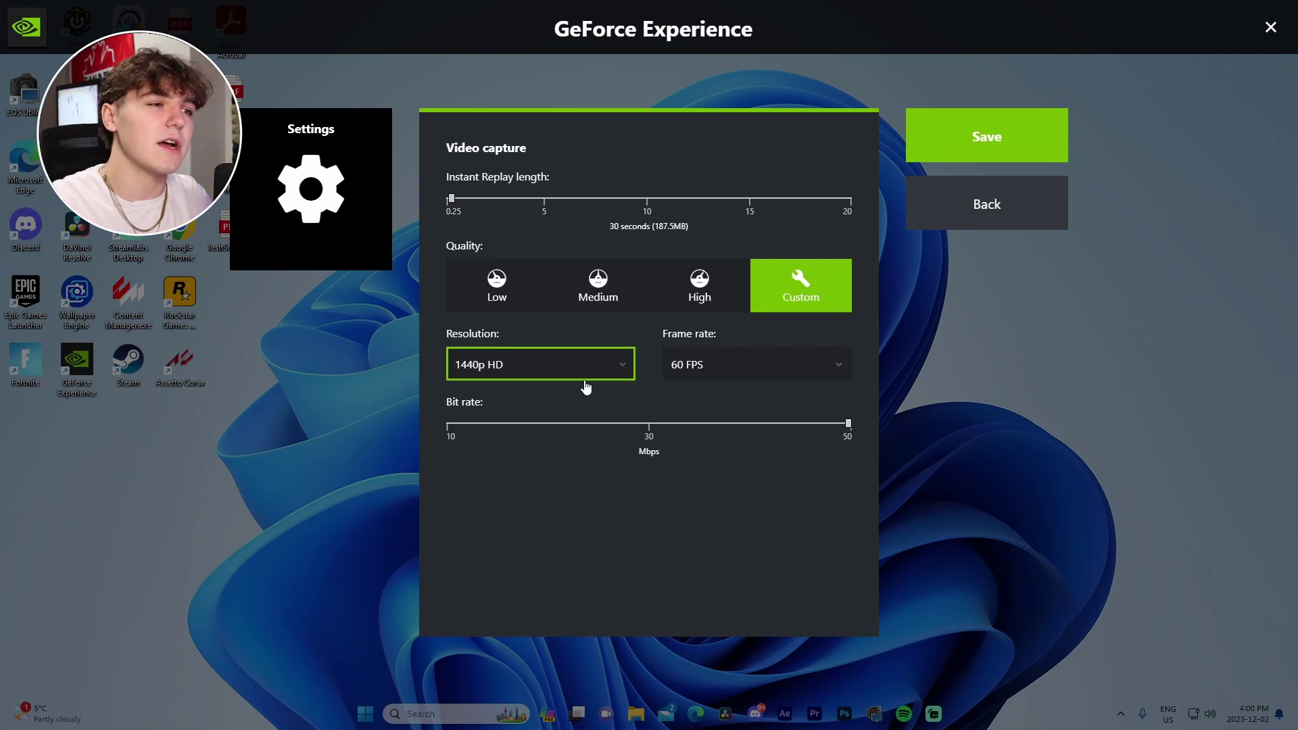
left_click(920, 125)
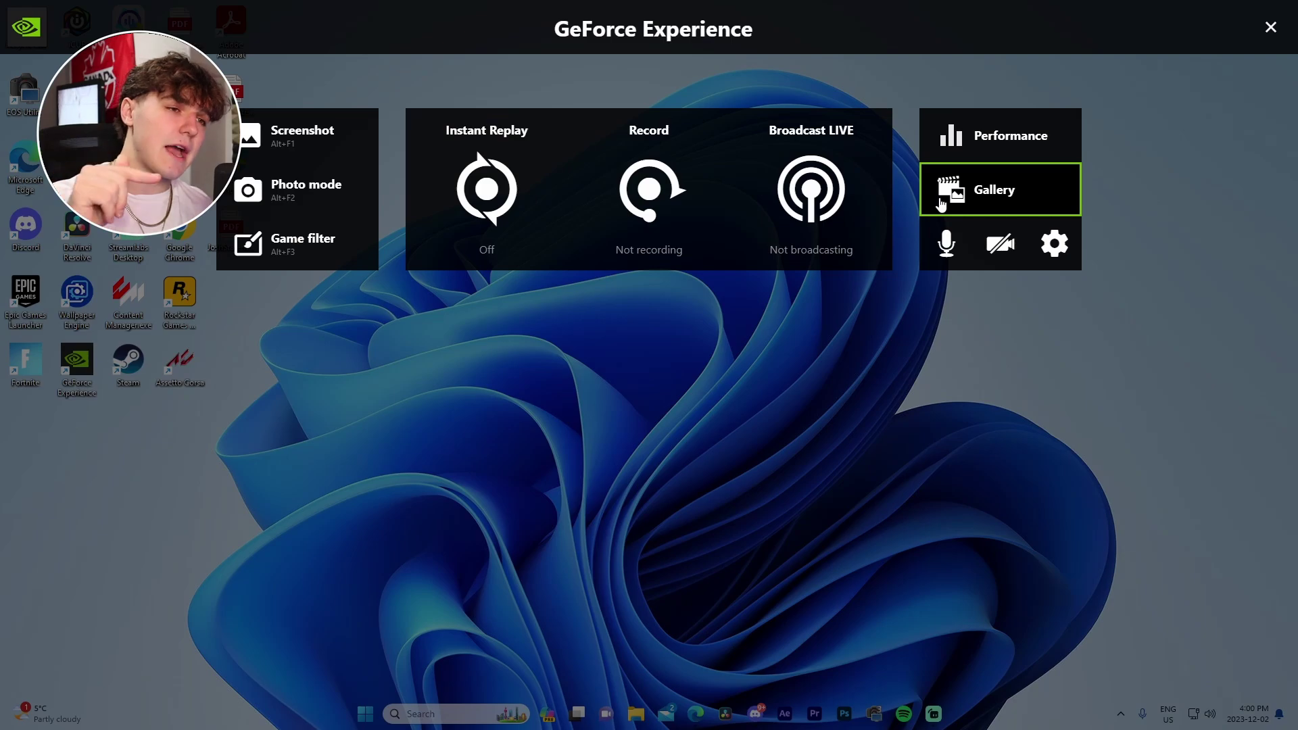
- Review the overlay's microphone and system sound audio settings, and return without changing them
left_click(946, 243)
left_click(973, 377)
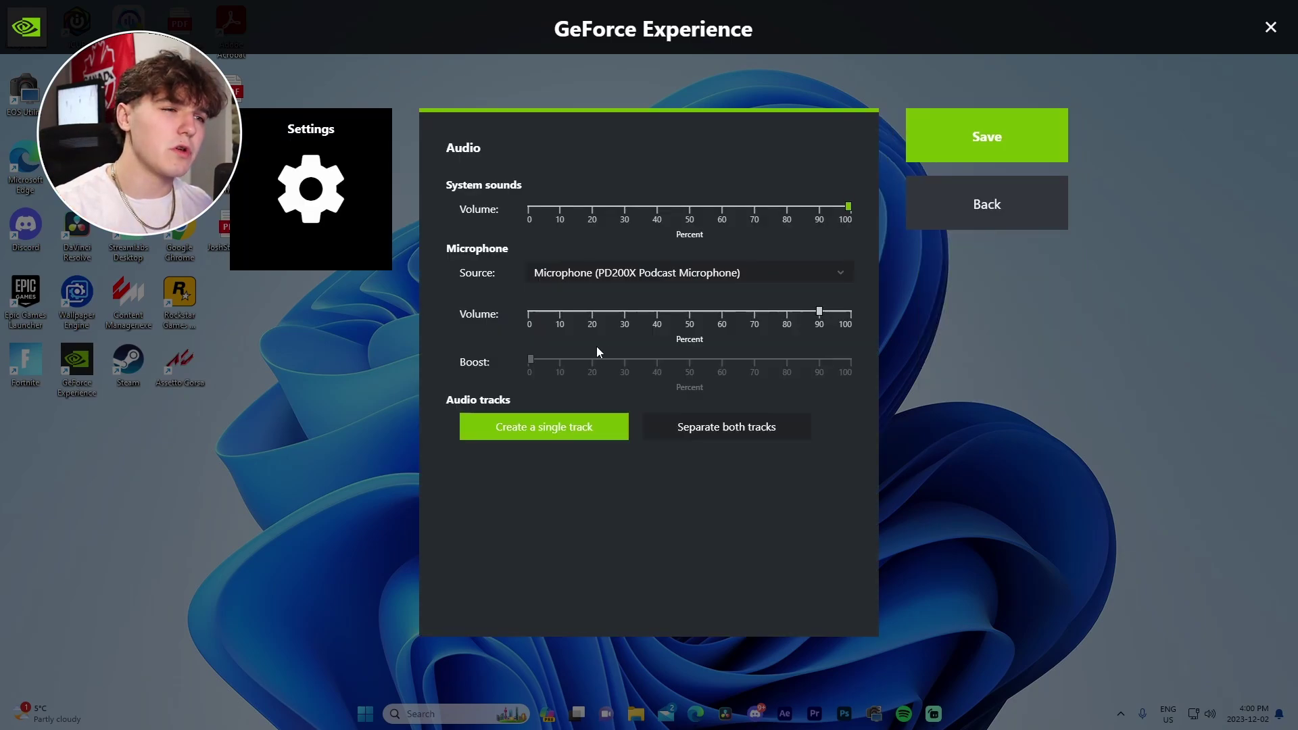
left_click(1035, 205)
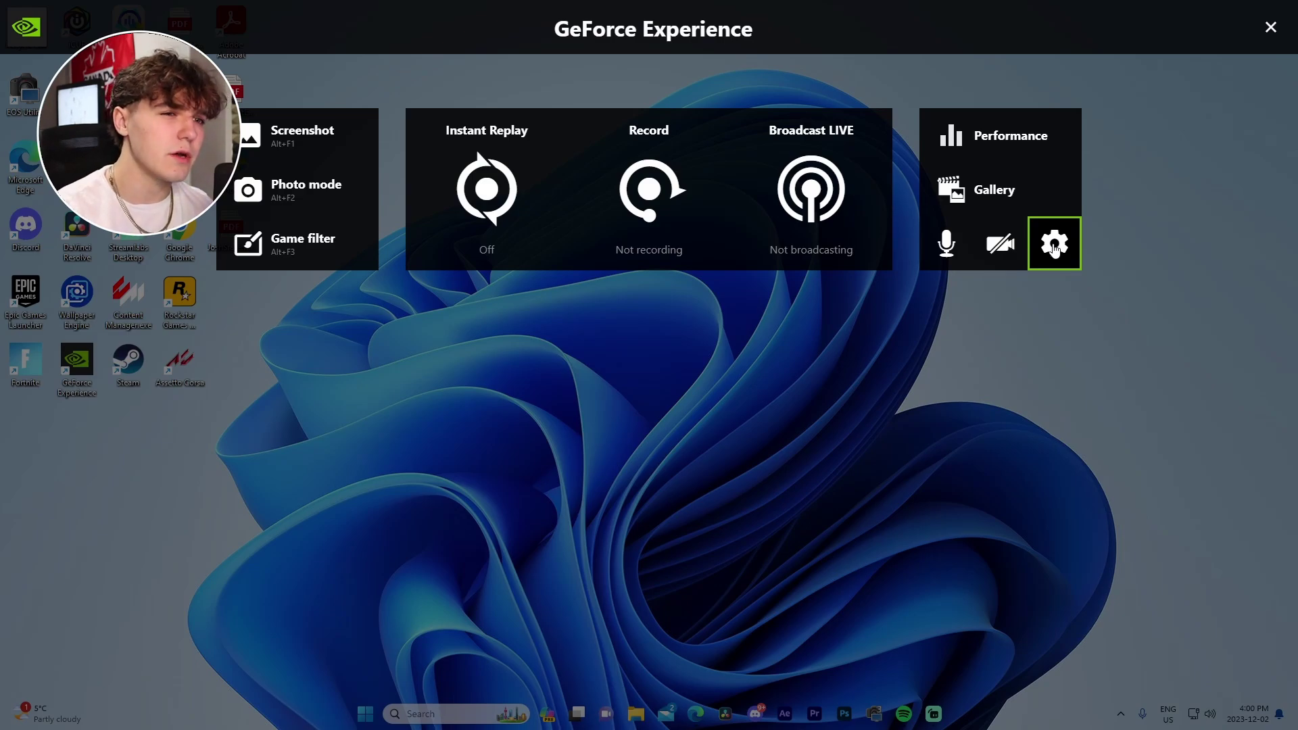
- Review the keyboard shortcut for saving the last recorded Instant Replay clip, and return to the main overlay
left_click(1054, 247)
left_click(553, 298)
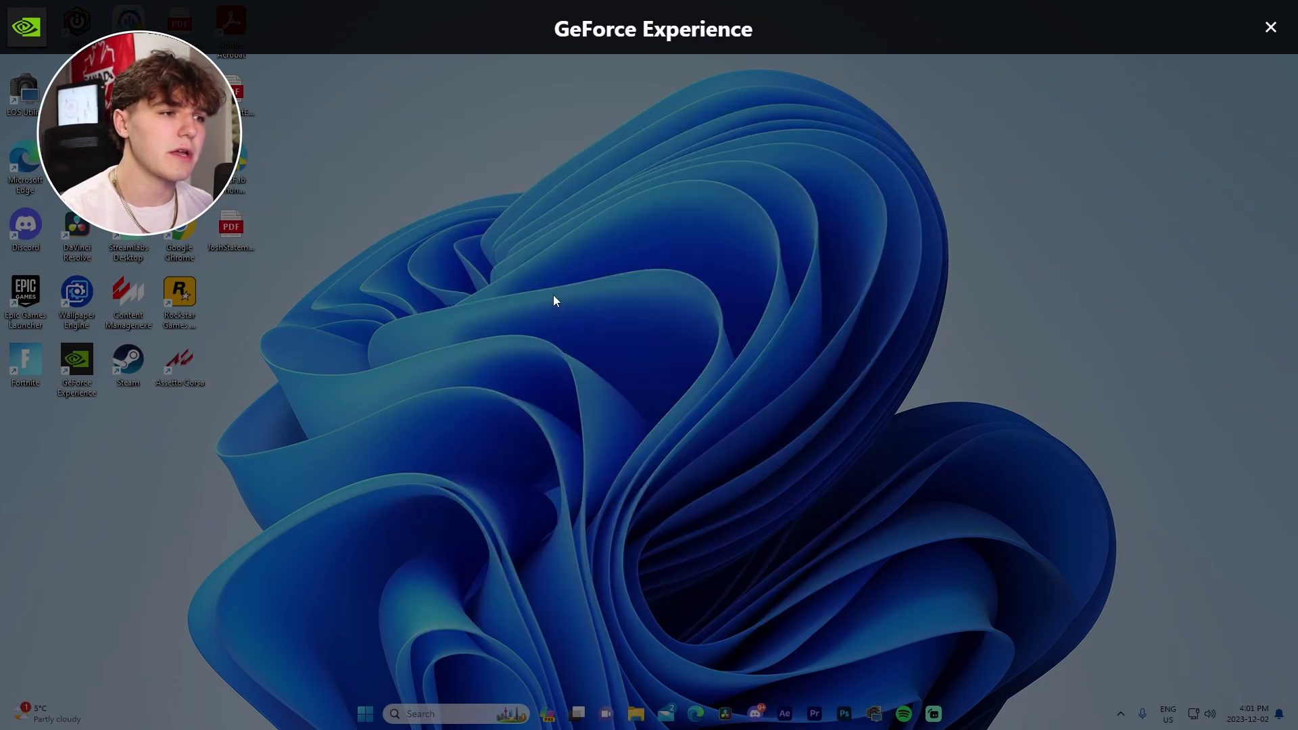
scroll(598, 419, "down", 2)
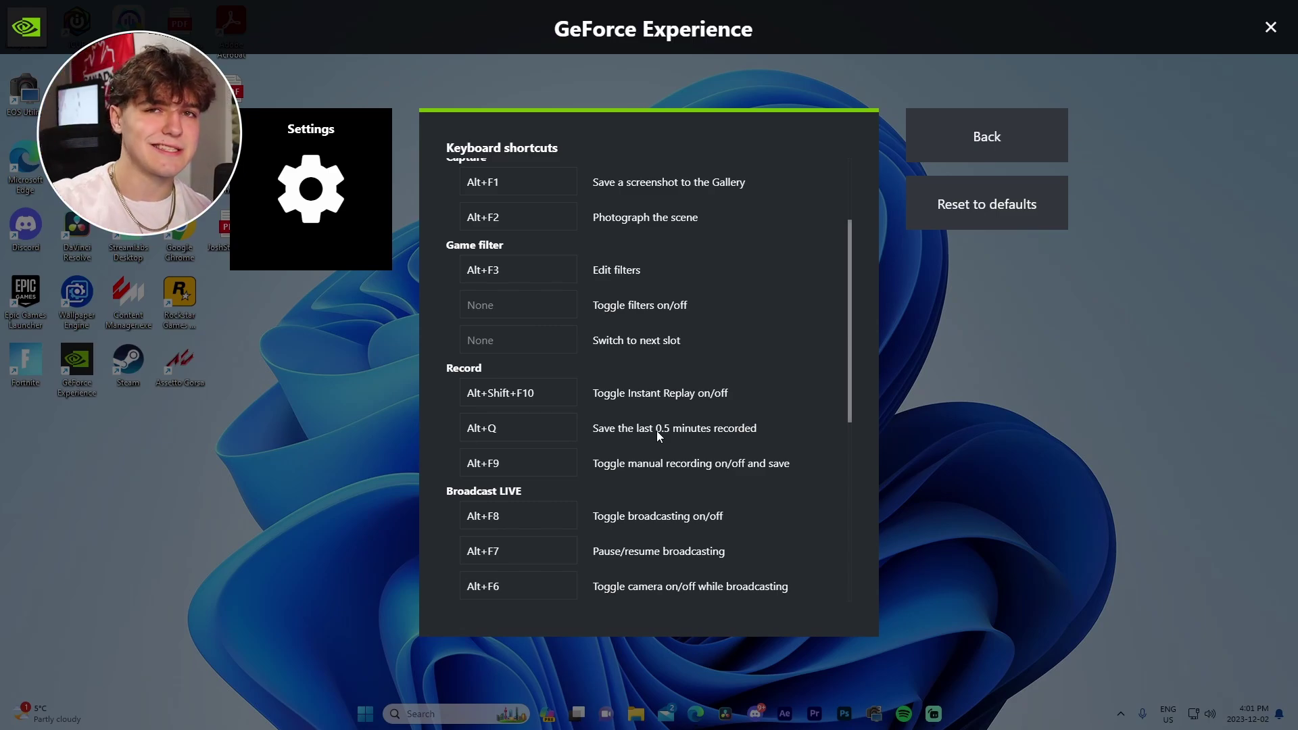
left_click(513, 432)
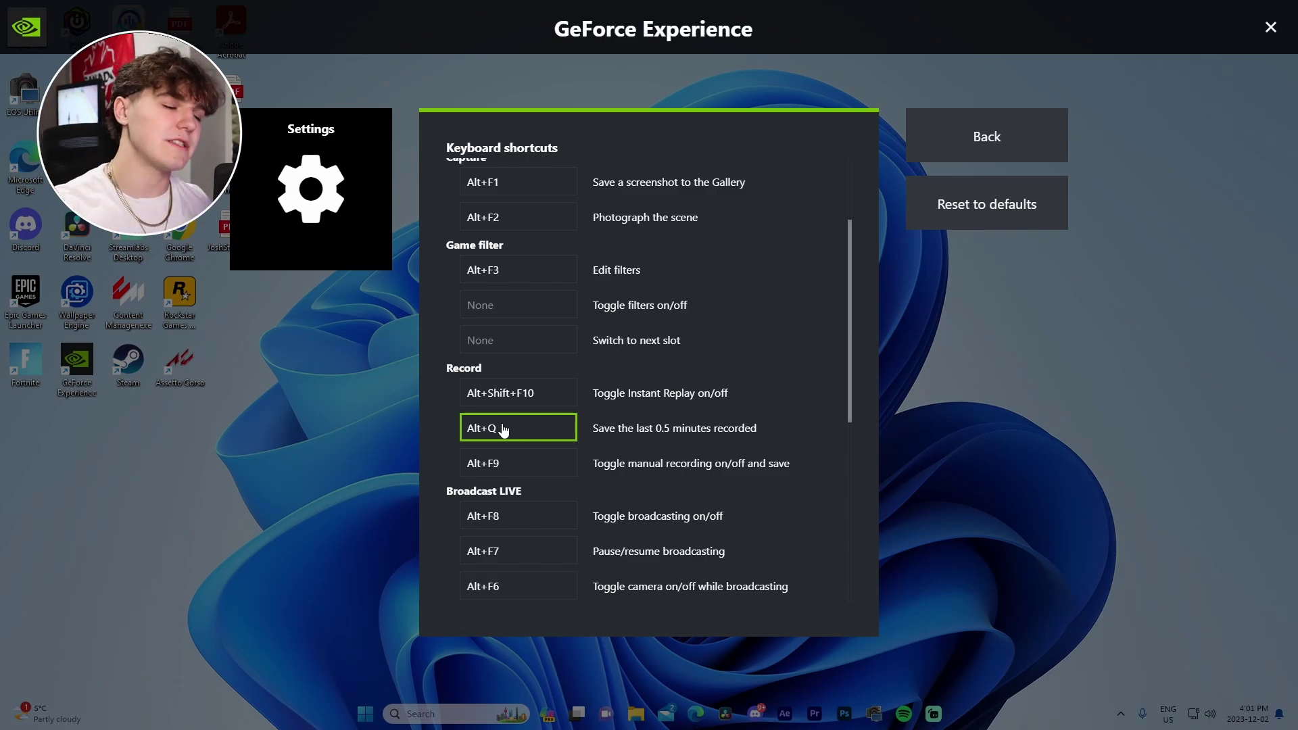
left_click(986, 135)
left_click(987, 136)
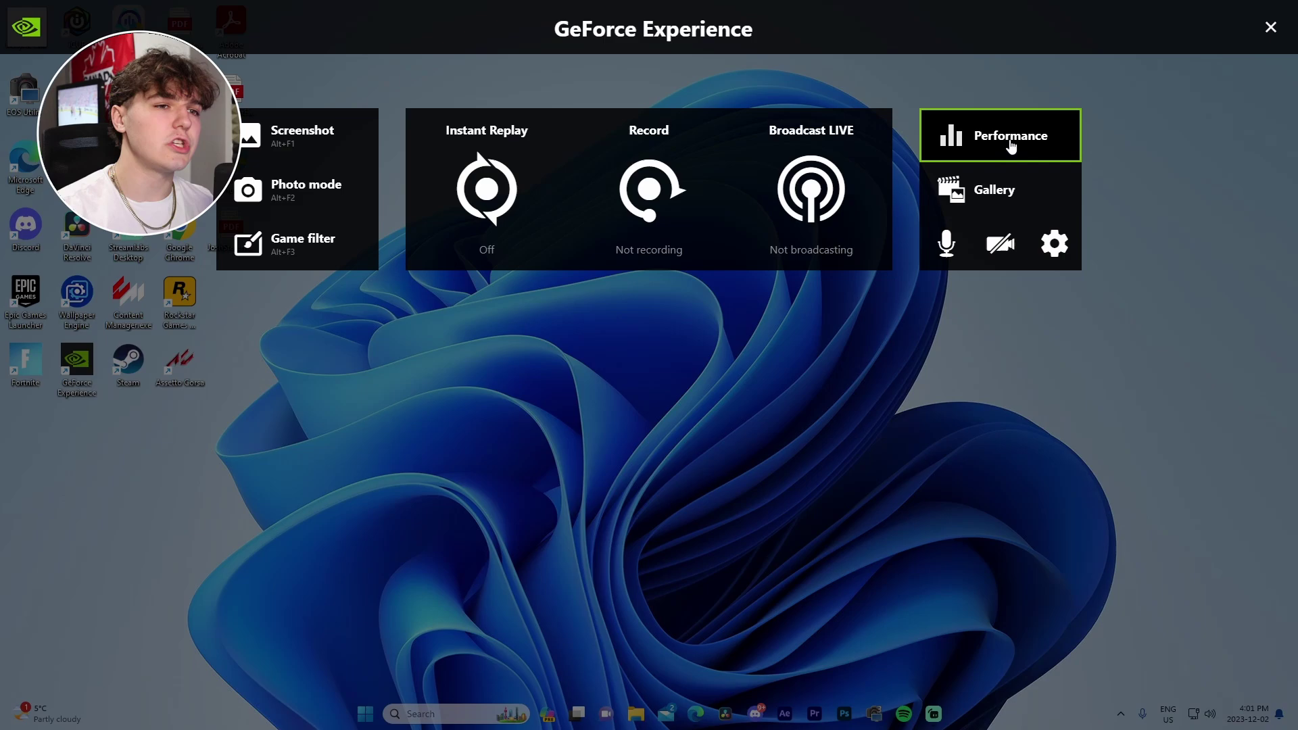
- Leave the overlay and browse to the Fortnite recordings folder within Videos in File Explorer
left_click(970, 363)
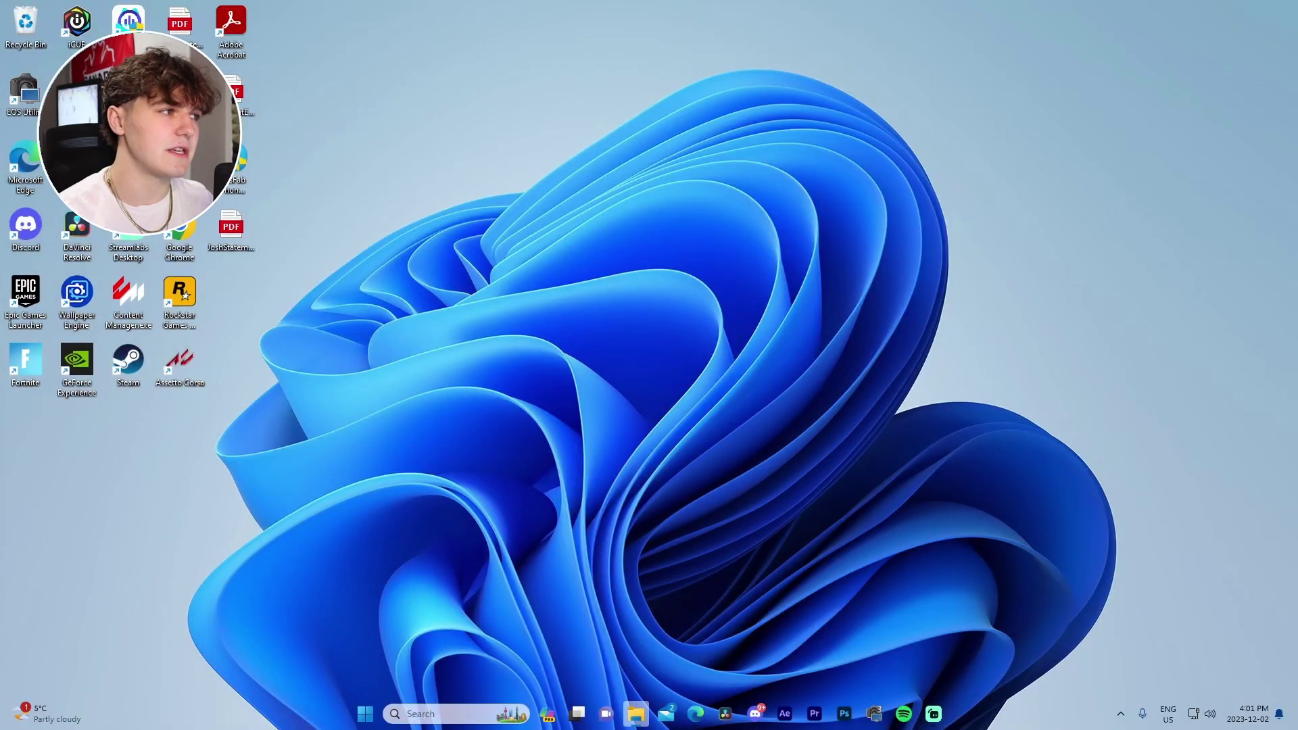
left_click(635, 714)
scroll(164, 397, "down", 8)
left_click(192, 485)
scroll(433, 436, "down", 6)
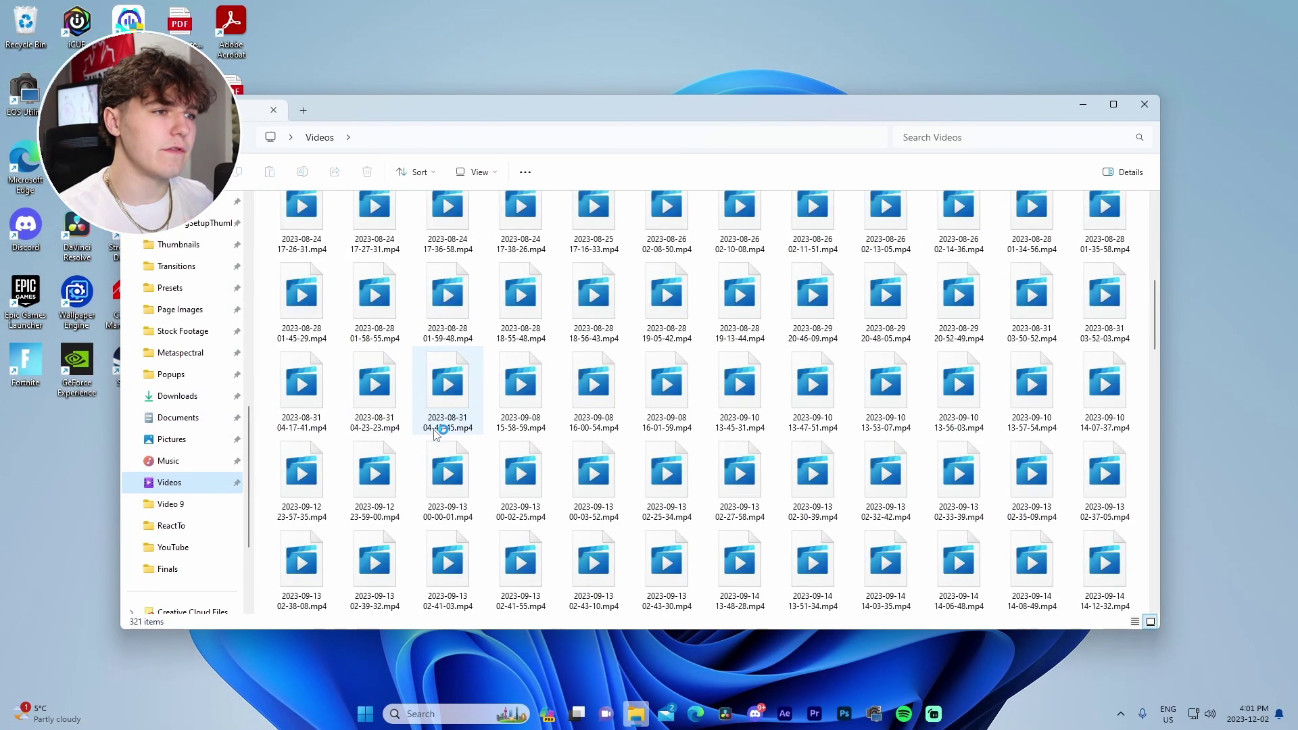
scroll(433, 434, "down", 10)
double_click(567, 482)
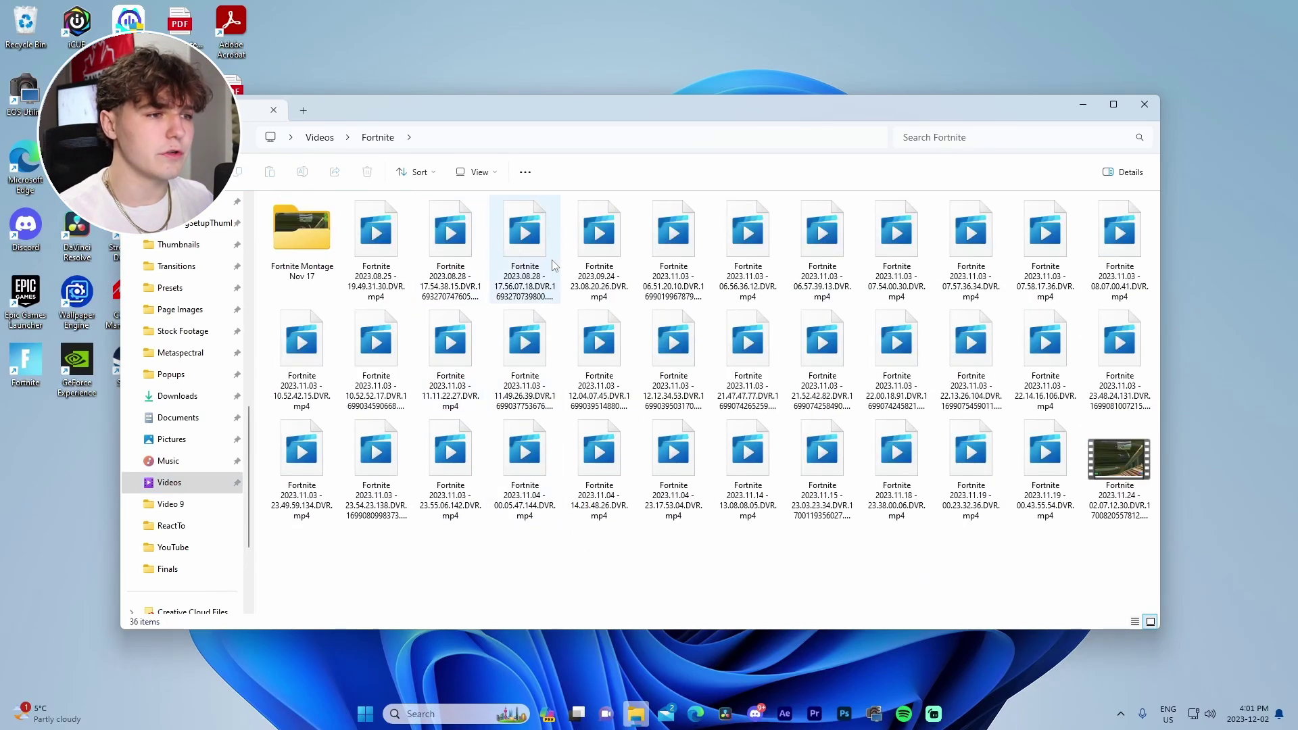
- Play a clip from the Fortnite Montage Nov 17 folder and seek ahead in it
double_click(314, 230)
double_click(552, 264)
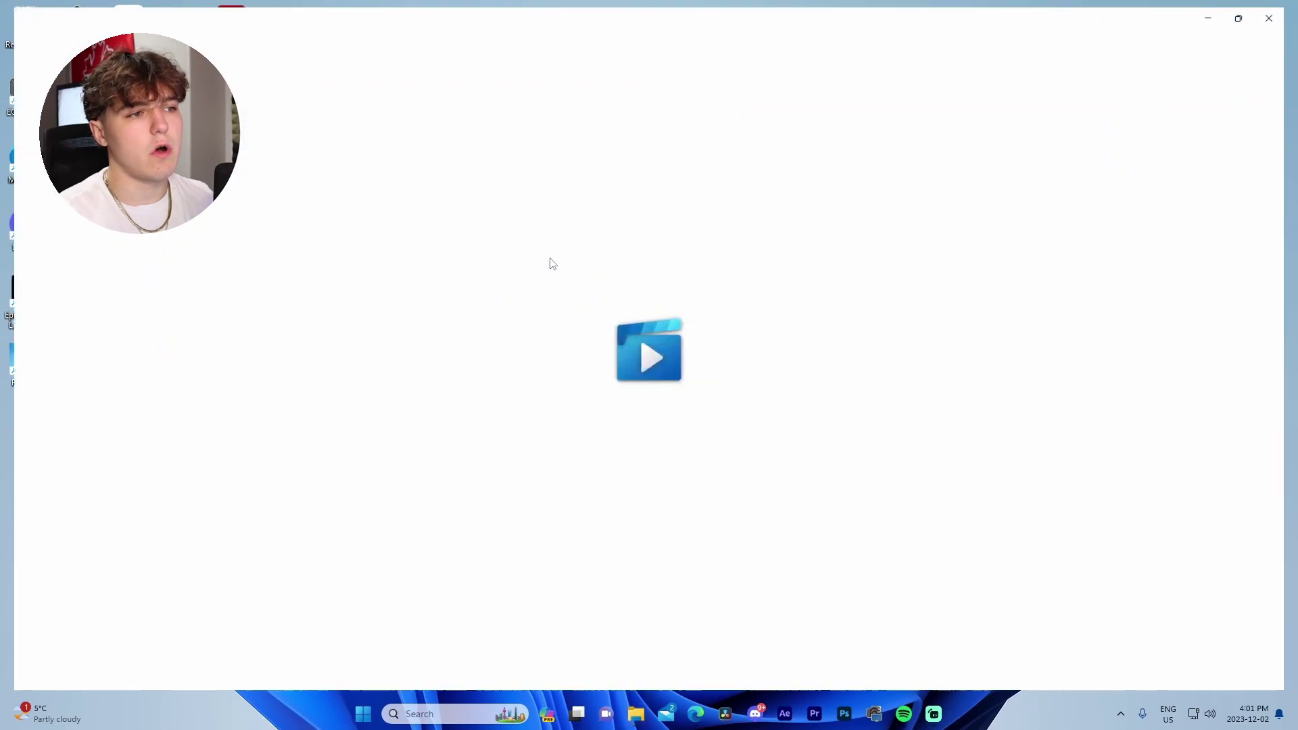
double_click(712, 600)
left_click_drag(813, 662, 1152, 661)
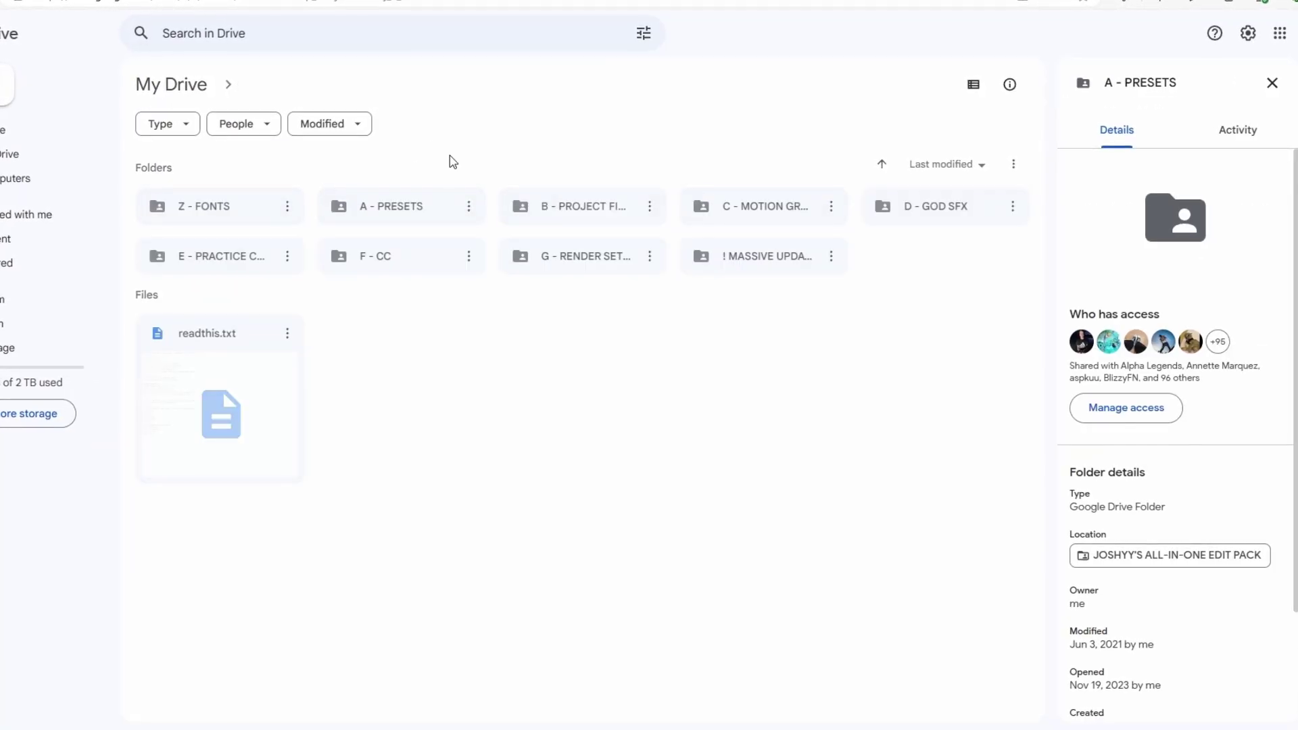
- Look through the Project Files, Motion Graphics/Design and God SFX folders of the edit pack in Google Drive
double_click(550, 221)
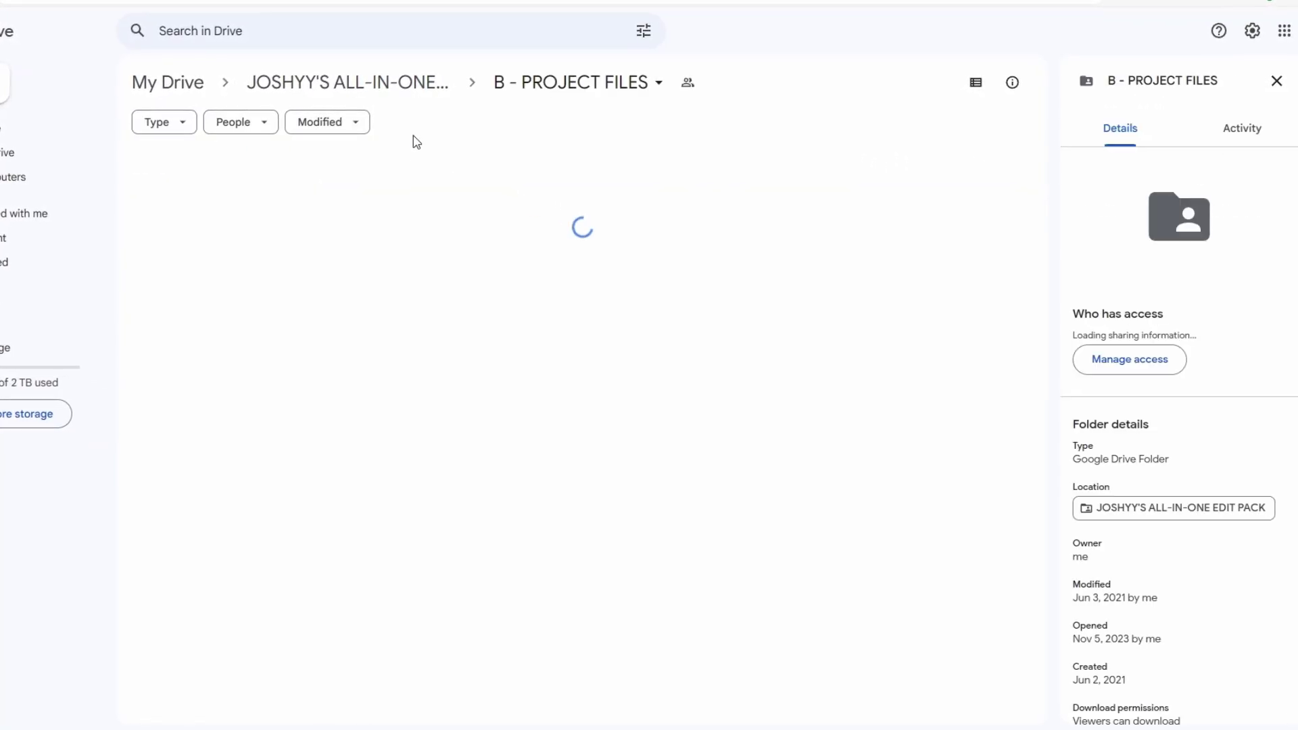
left_click(358, 97)
double_click(779, 214)
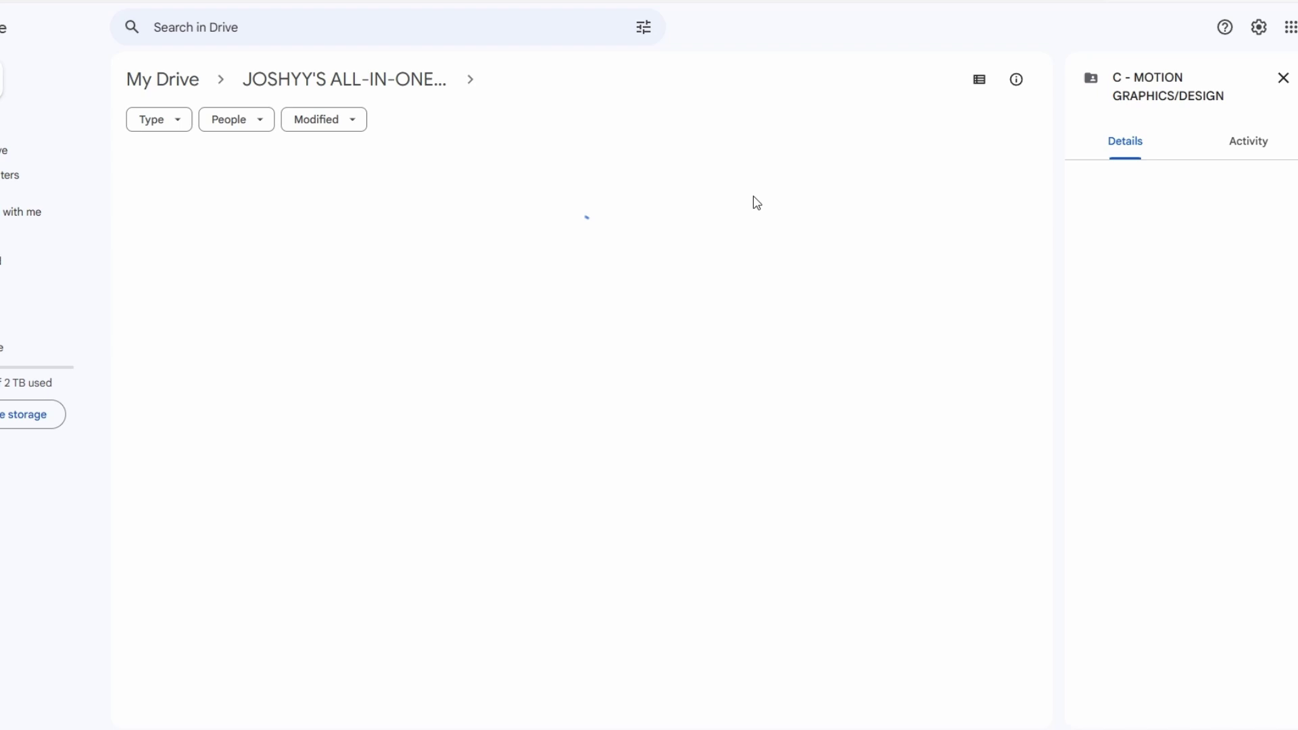
left_click(365, 97)
double_click(917, 207)
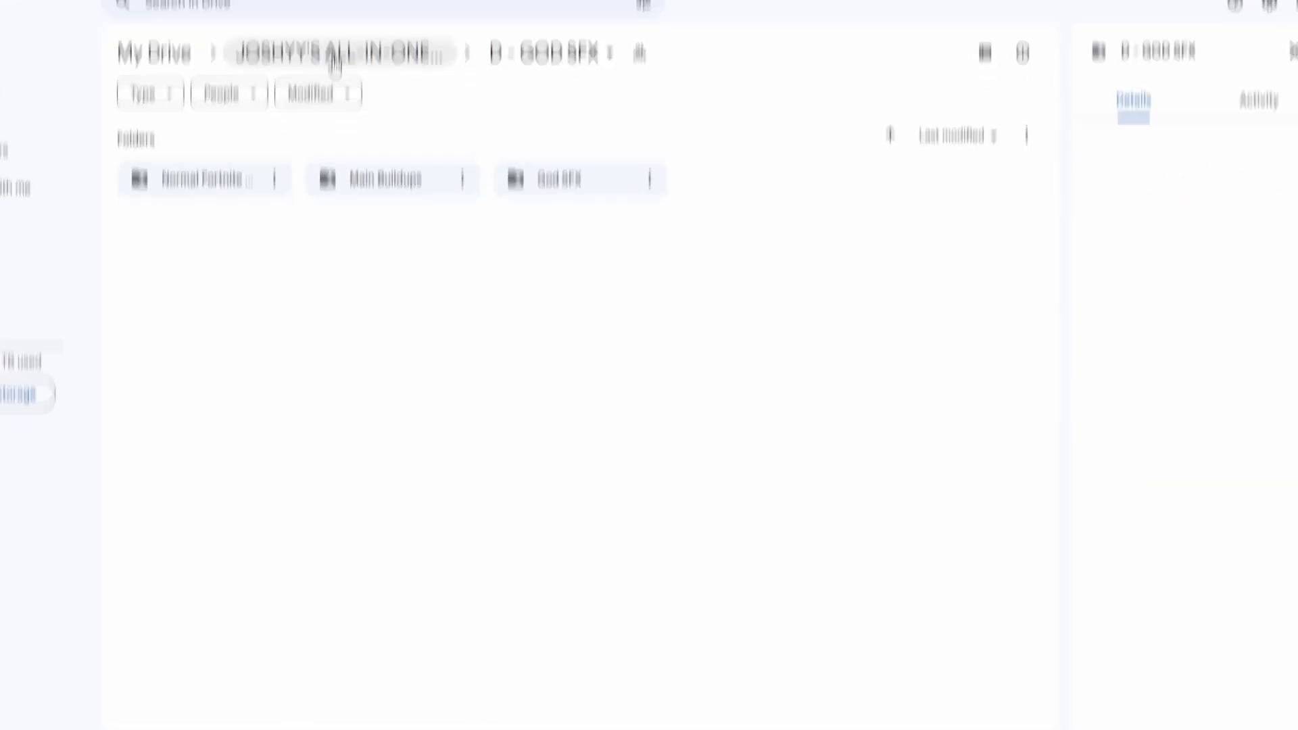
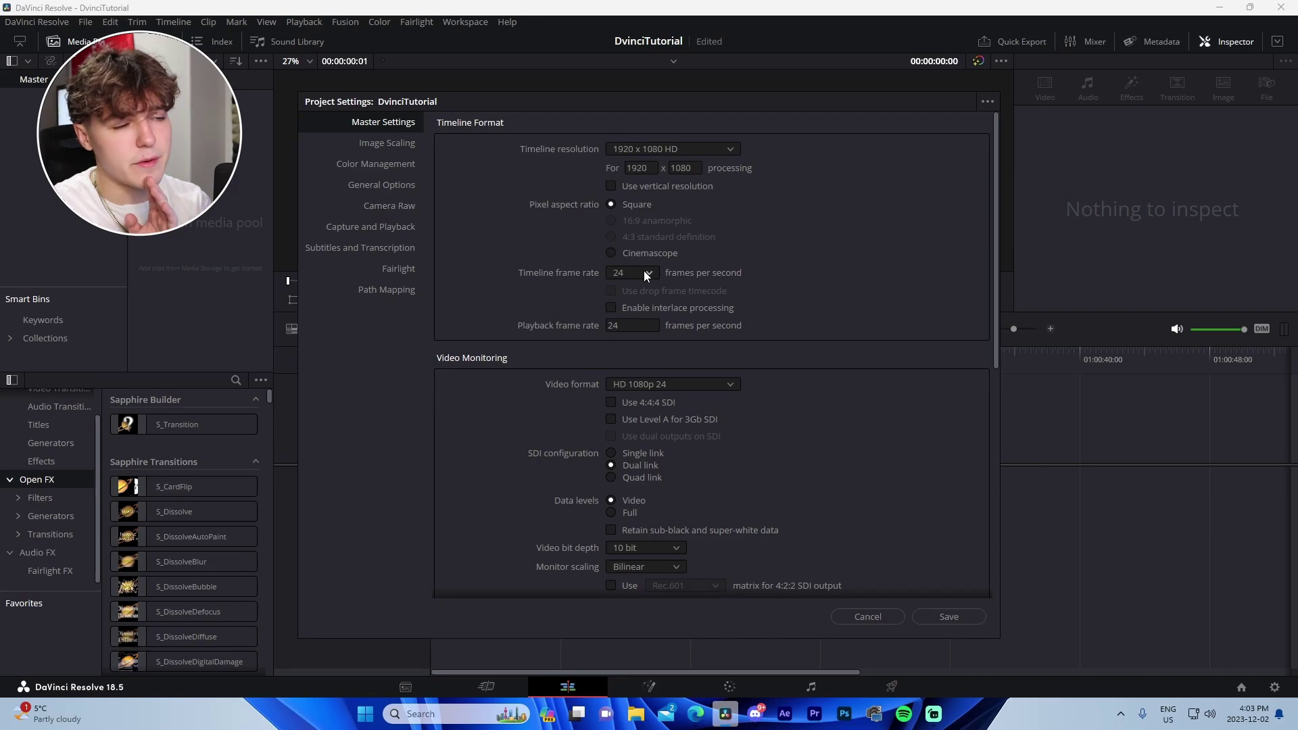
- Set the DaVinci Resolve project's timeline frame rate to 60 frames per second and save the project settings
left_click(638, 427)
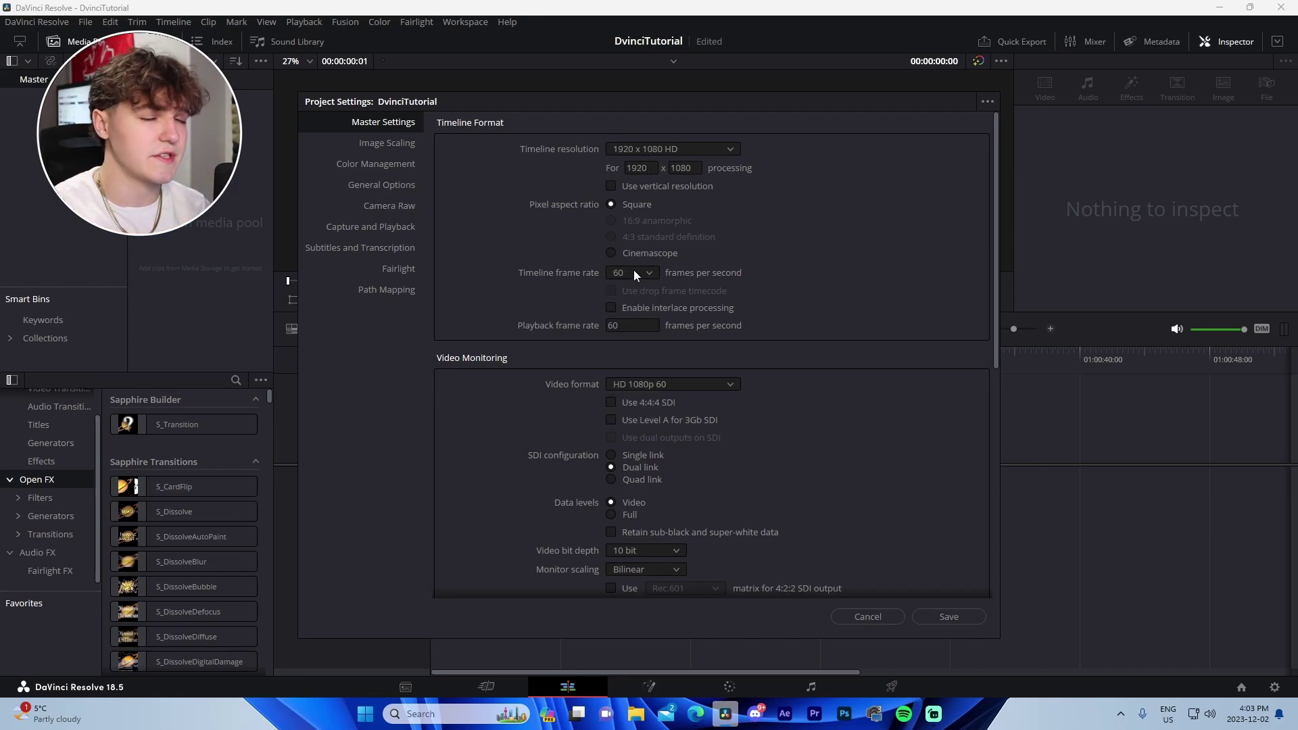
left_click(976, 620)
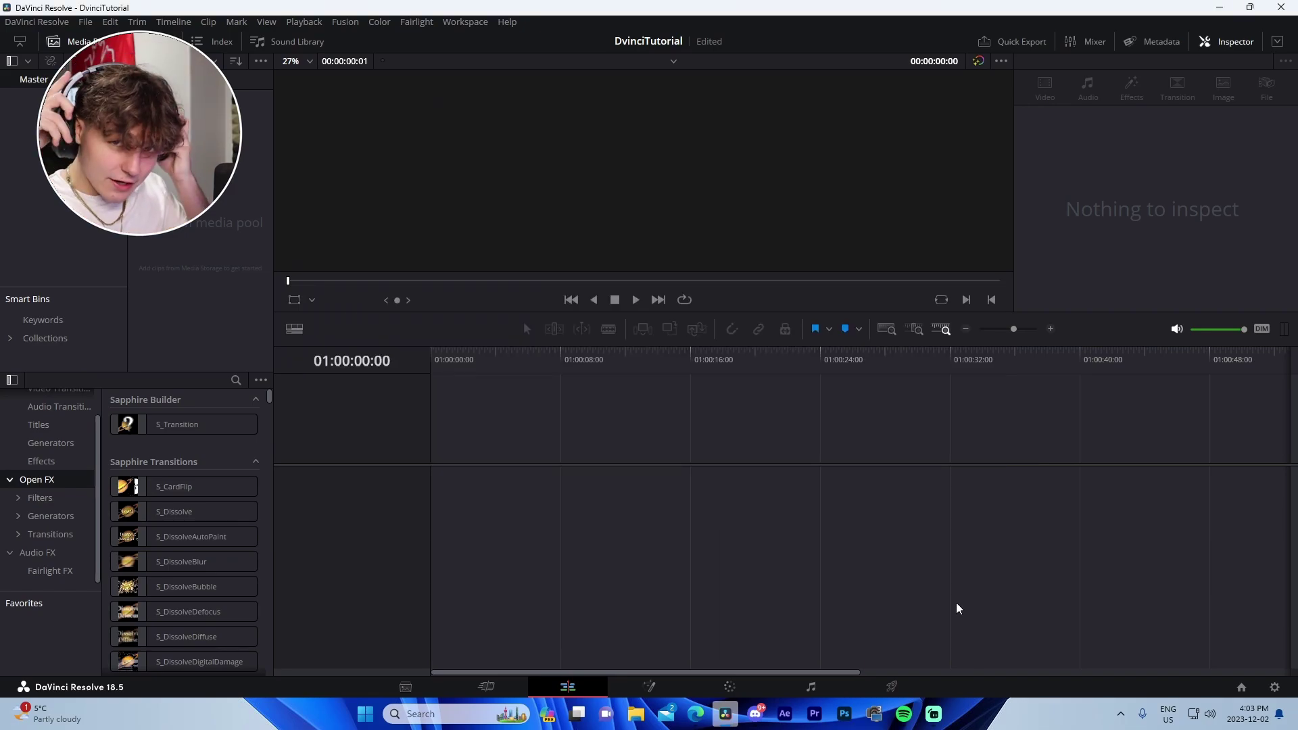
- Add the 2gaudy Satisfaction Lyrics MP3 from the Music folder to the start of the empty timeline
key("super+e")
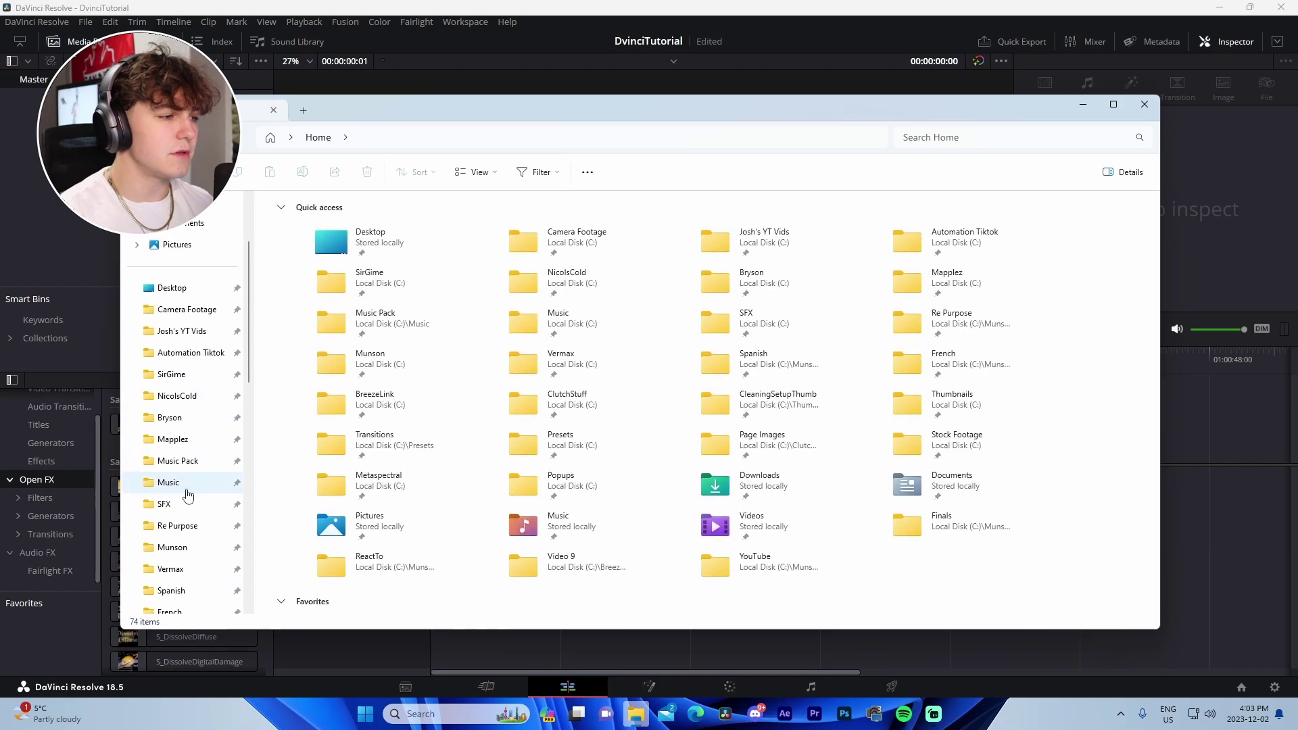
left_click(189, 426)
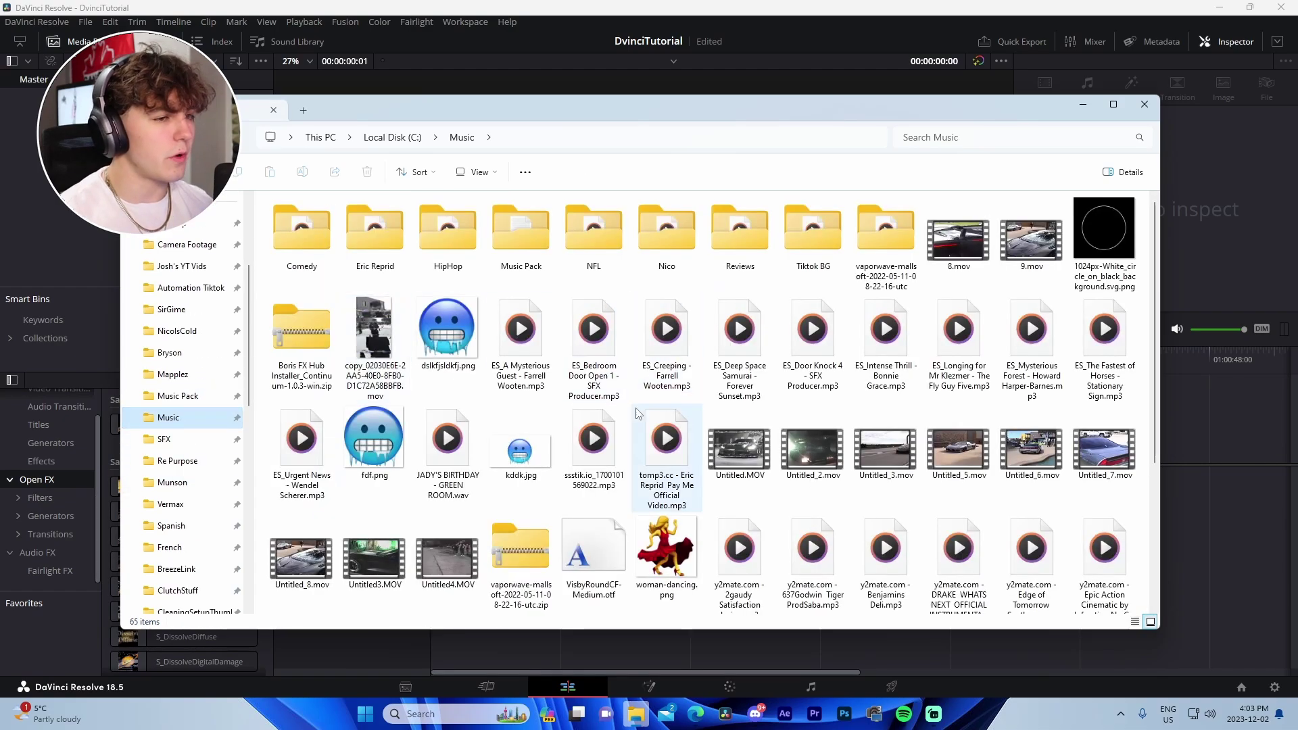
scroll(653, 423, "down", 3)
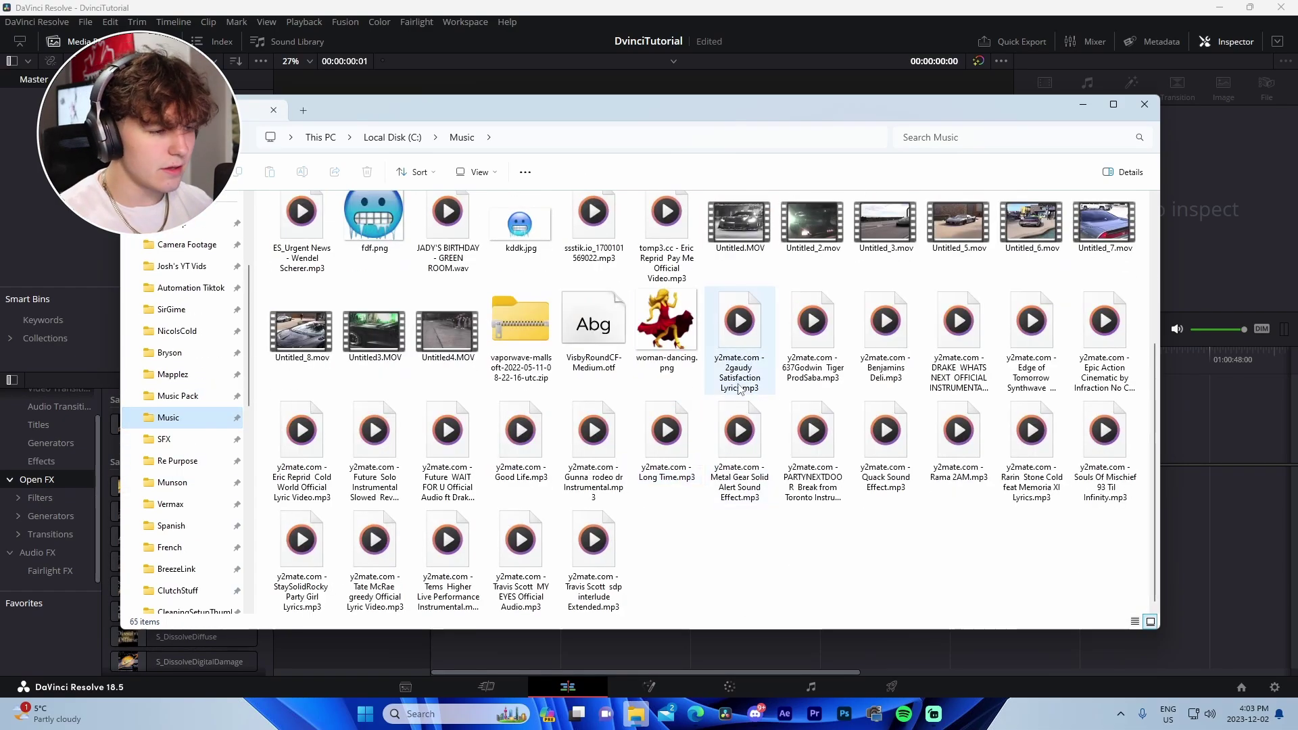
left_click_drag(739, 328, 1237, 544)
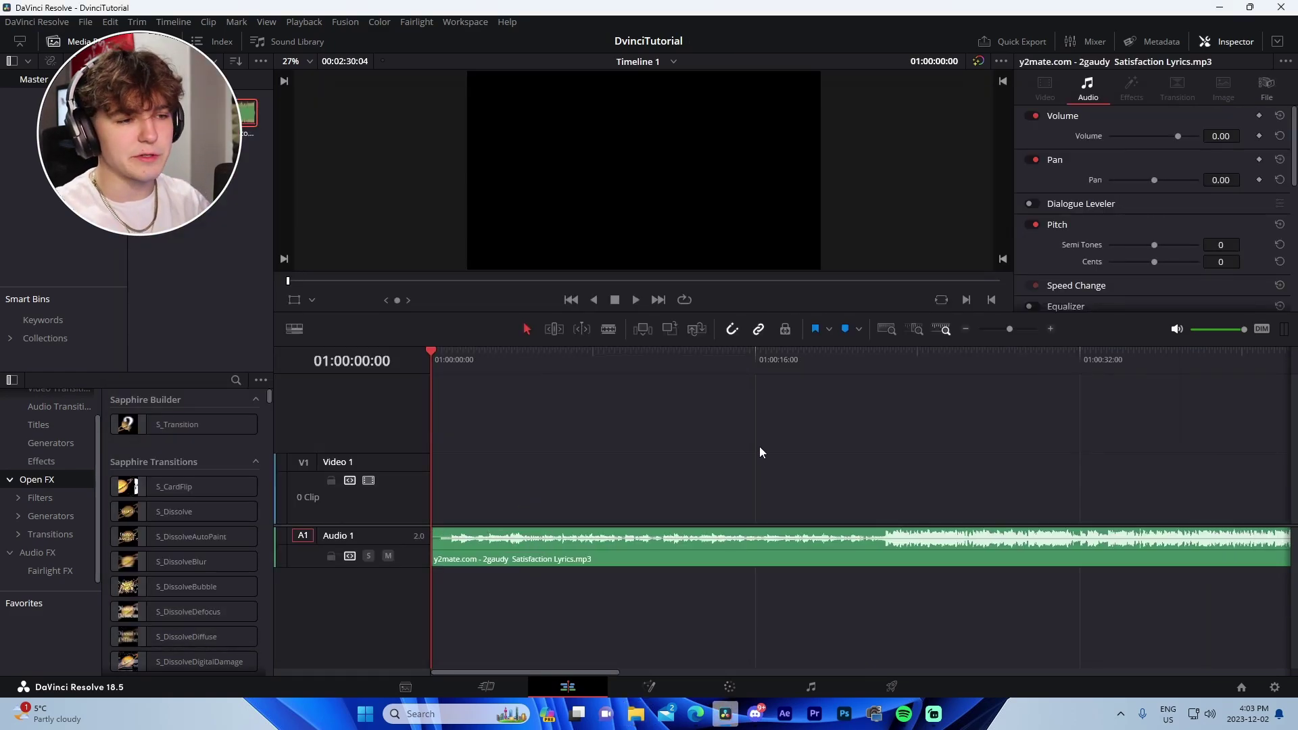
- Trim about 19 seconds off the start of the song, leaving about three seconds before the beat drop
mouse_move(441, 561)
left_mouse_down()
mouse_move(833, 561)
mouse_move(442, 561)
left_mouse_up()
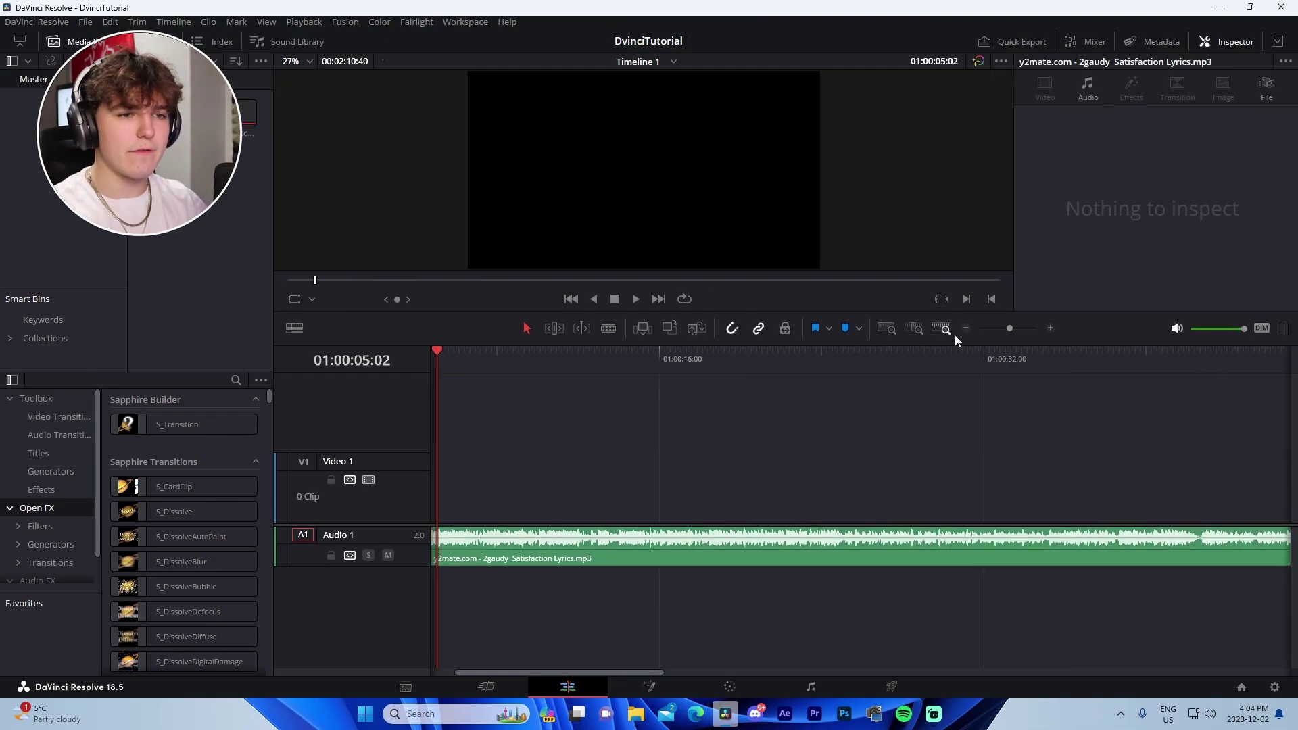
left_click(947, 333)
left_click(487, 560)
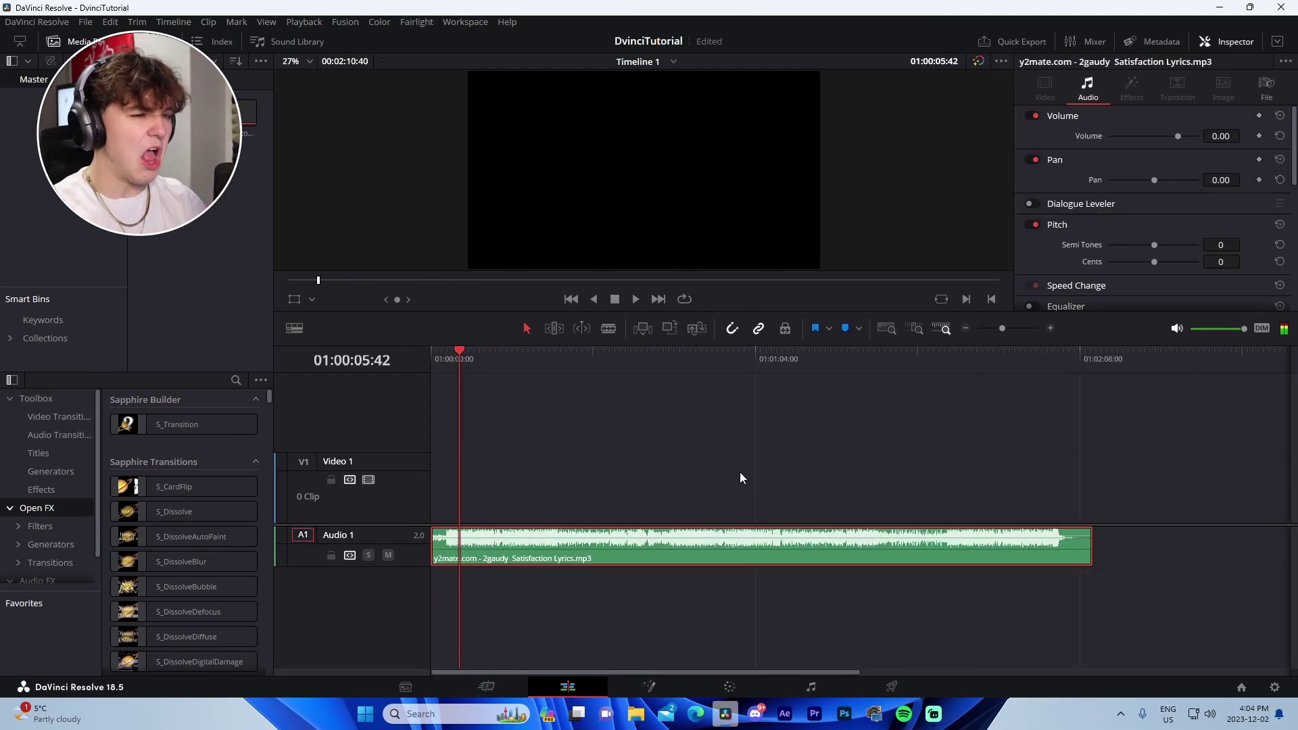
left_click(1050, 329)
key("Home")
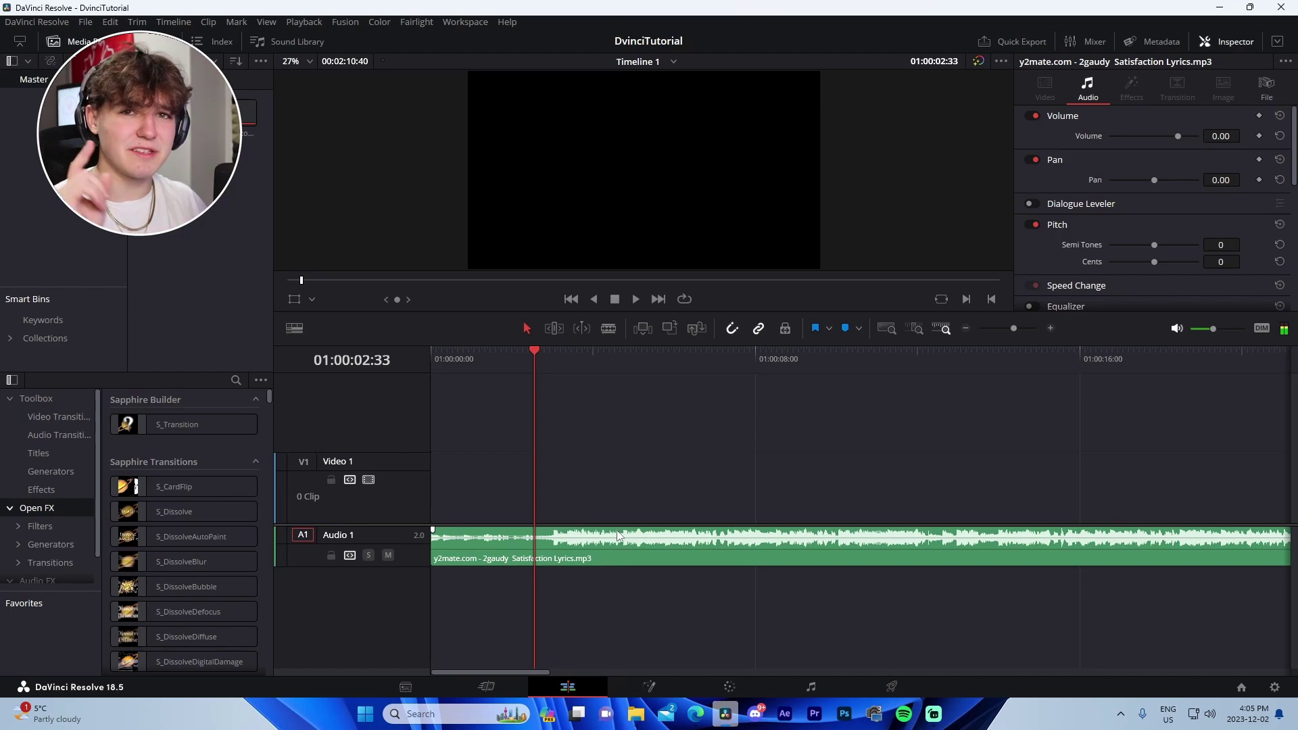
- Add a marker to the song clip on the beat drop at 01:00:03:00
left_click(646, 561)
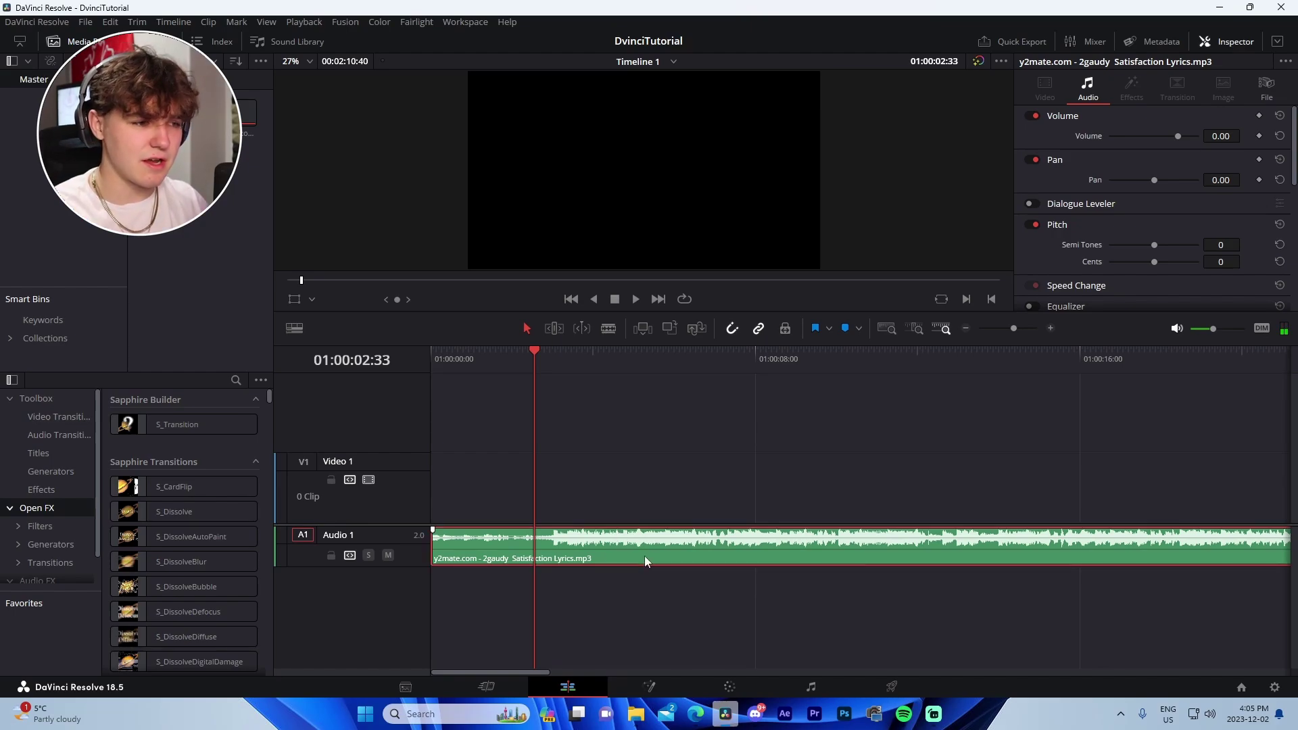
left_click(1051, 328)
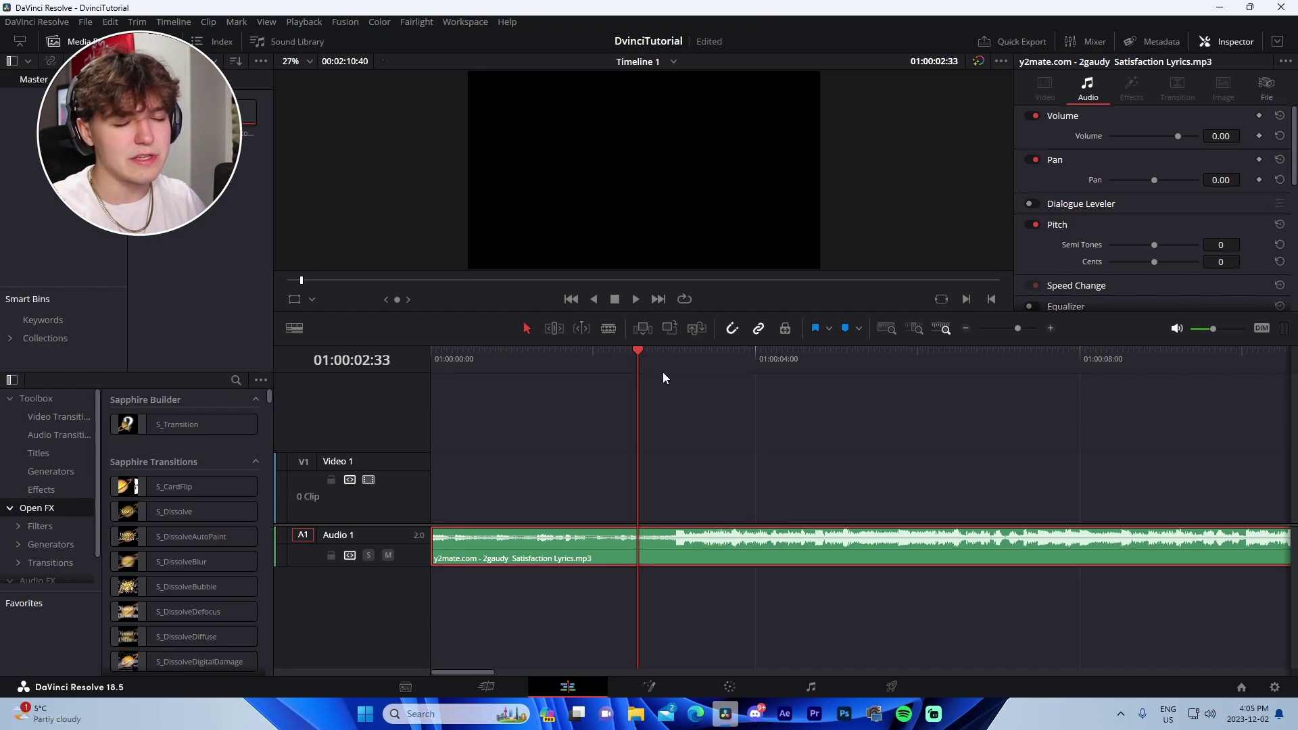
mouse_move(661, 351)
left_mouse_down()
mouse_move(679, 385)
mouse_move(674, 362)
left_mouse_up()
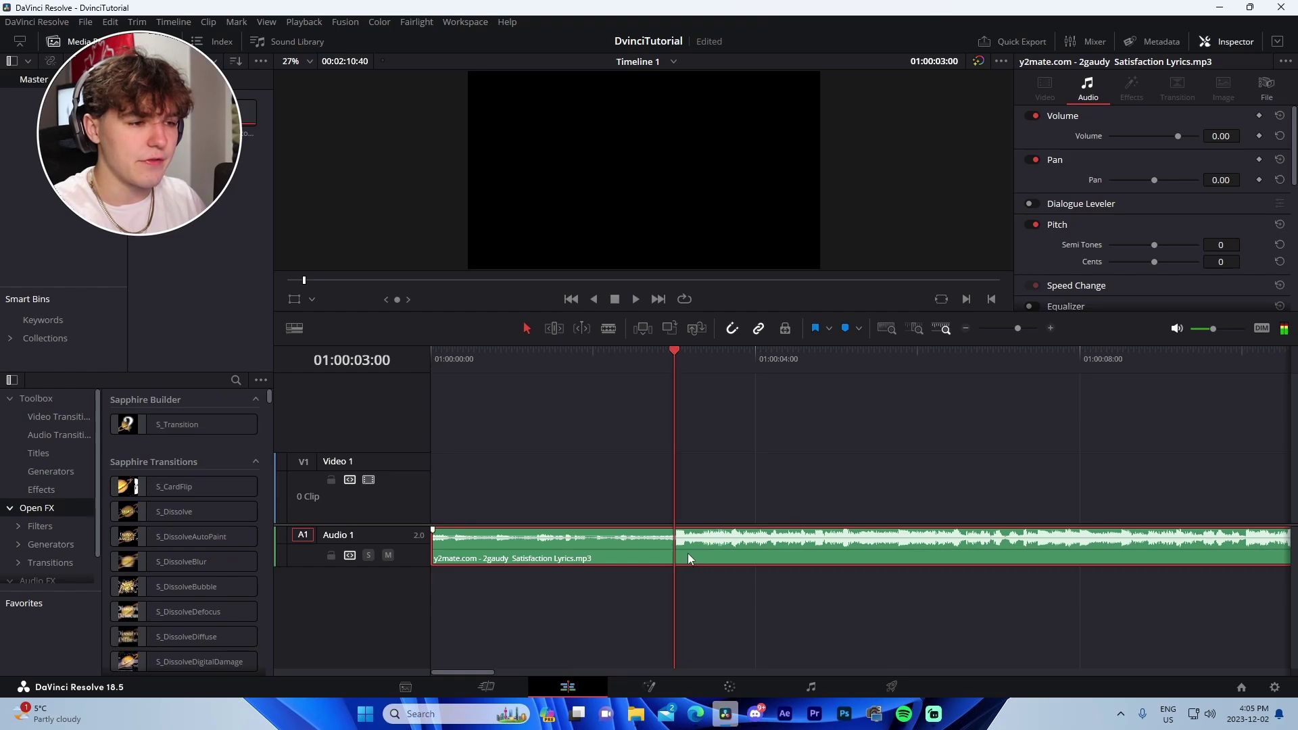
key("m")
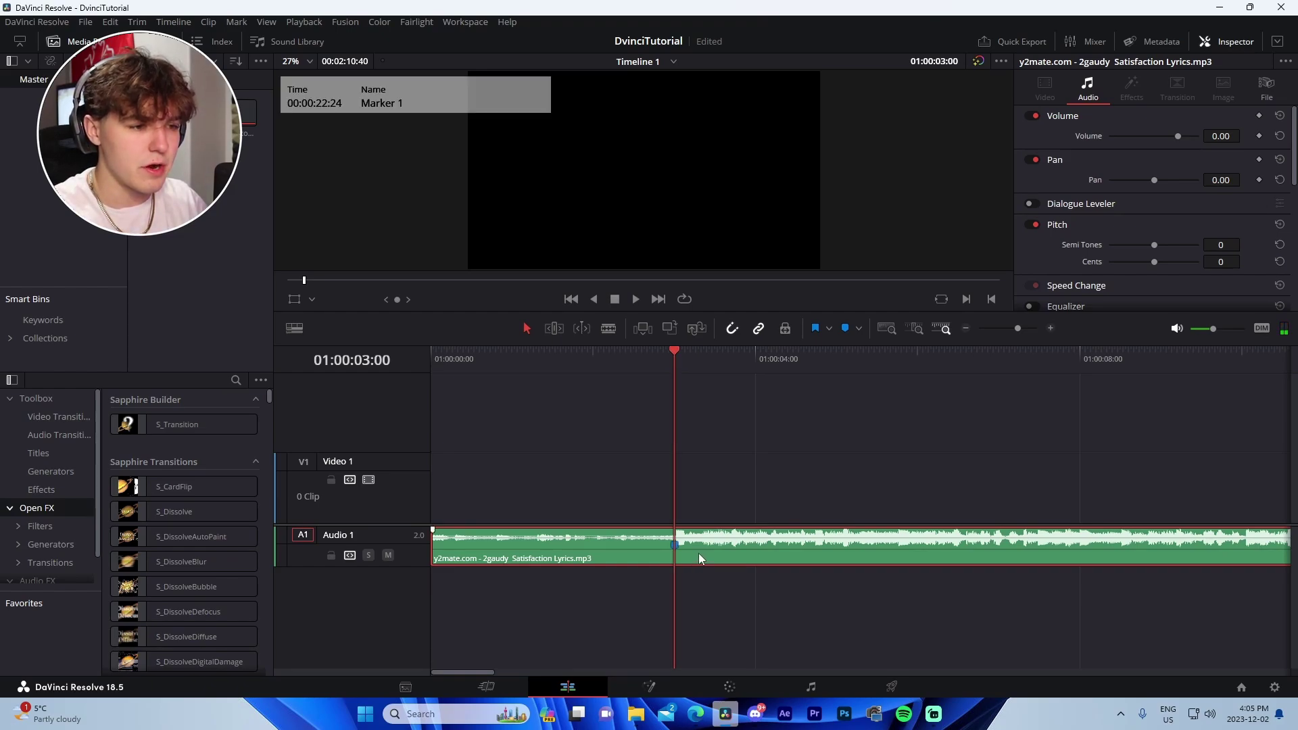
- Add three more beat markers to the song, including ones at 01:00:03:43 and 01:00:06:24
key("space")
left_click_drag(902, 355, 899, 372)
key("m")
key("m")
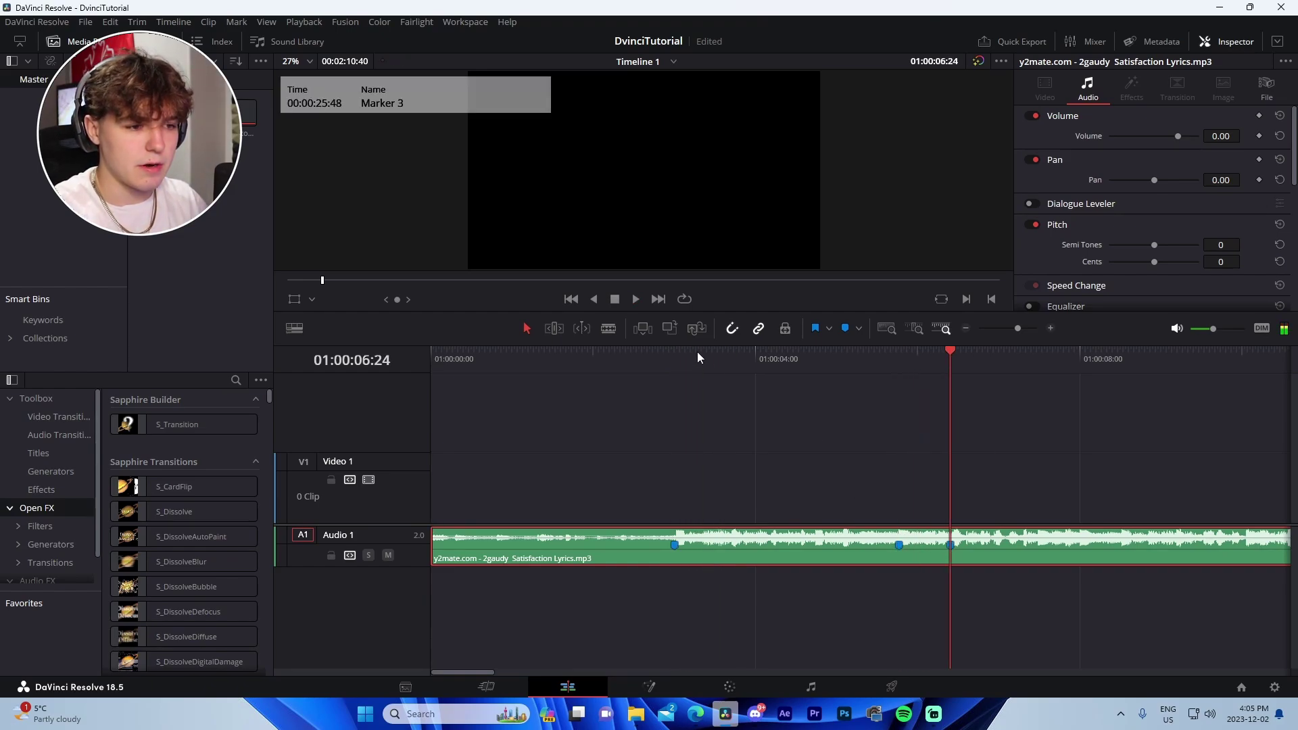
left_click(675, 353)
key("space")
key("m")
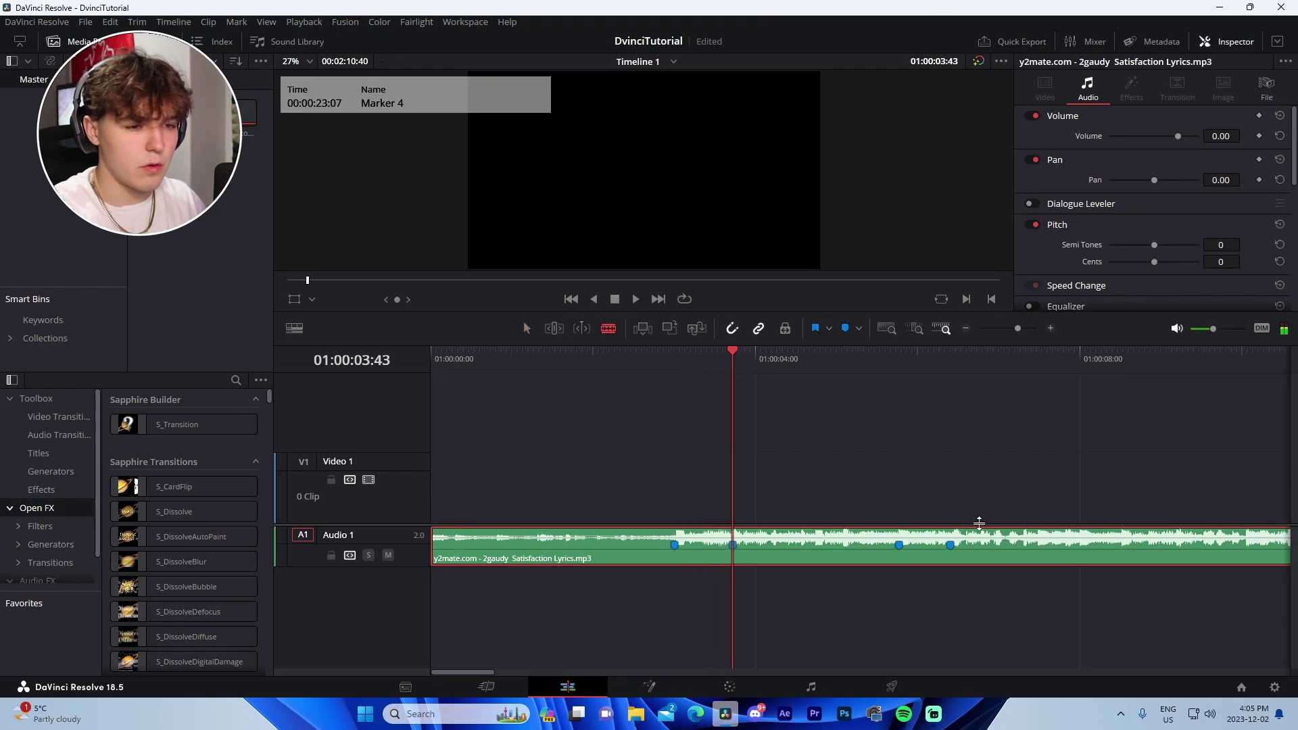
- Cut the song at about 01:00:06:58, delete the remainder, and move the kept piece to the Audio 2 track
left_click(1044, 545)
key("Delete")
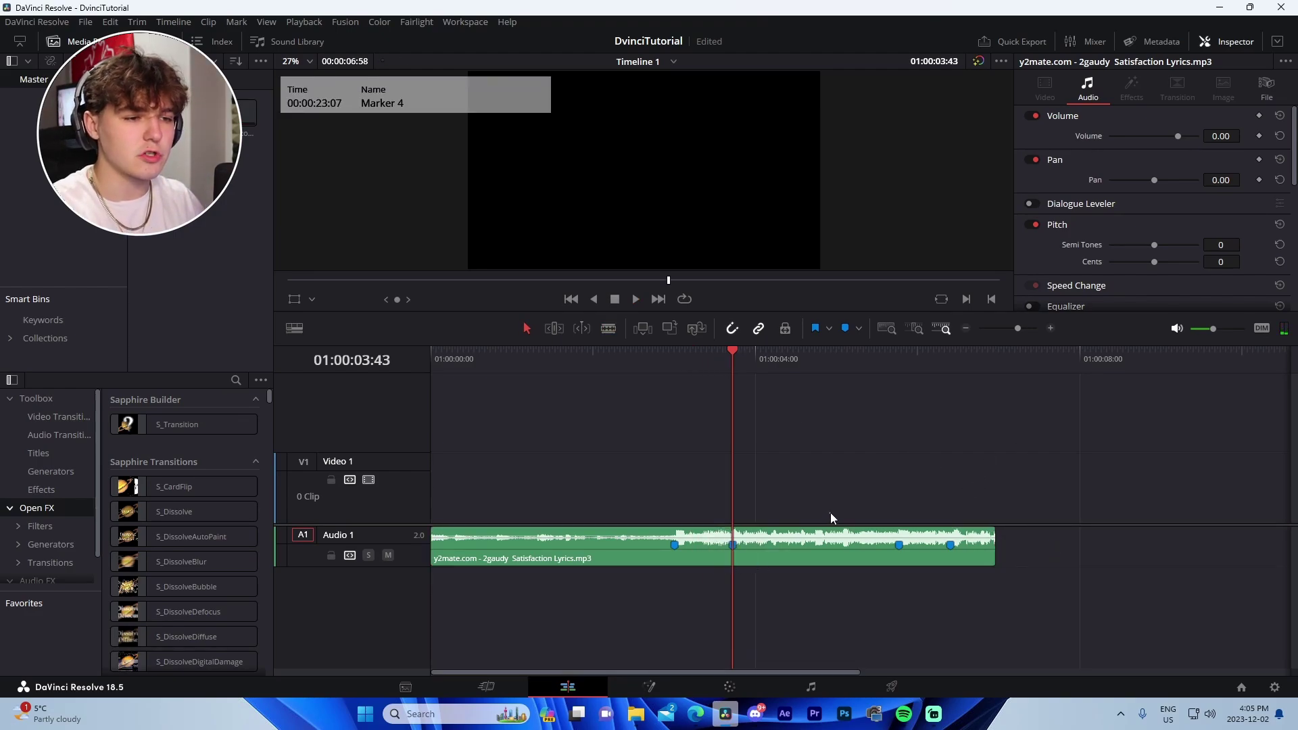
left_click(834, 537)
left_click(968, 329)
left_click(968, 328)
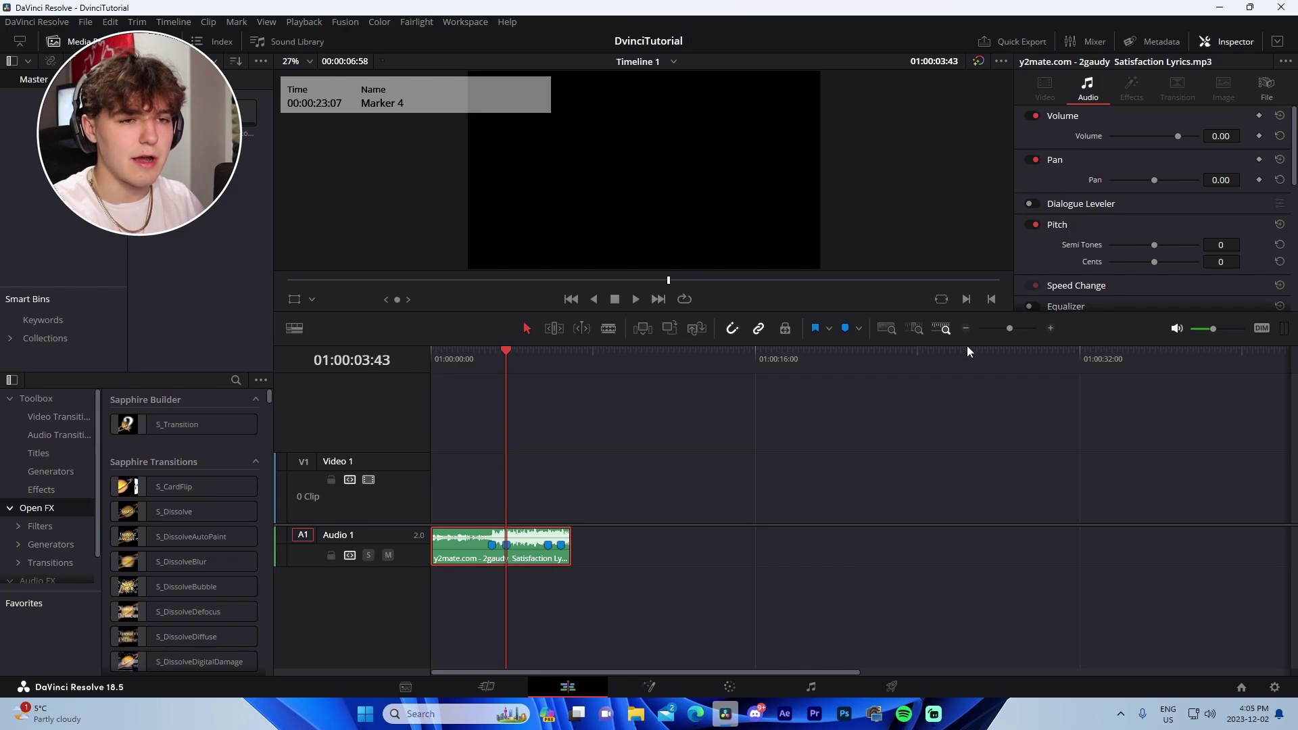
left_click(1049, 329)
left_click(1050, 329)
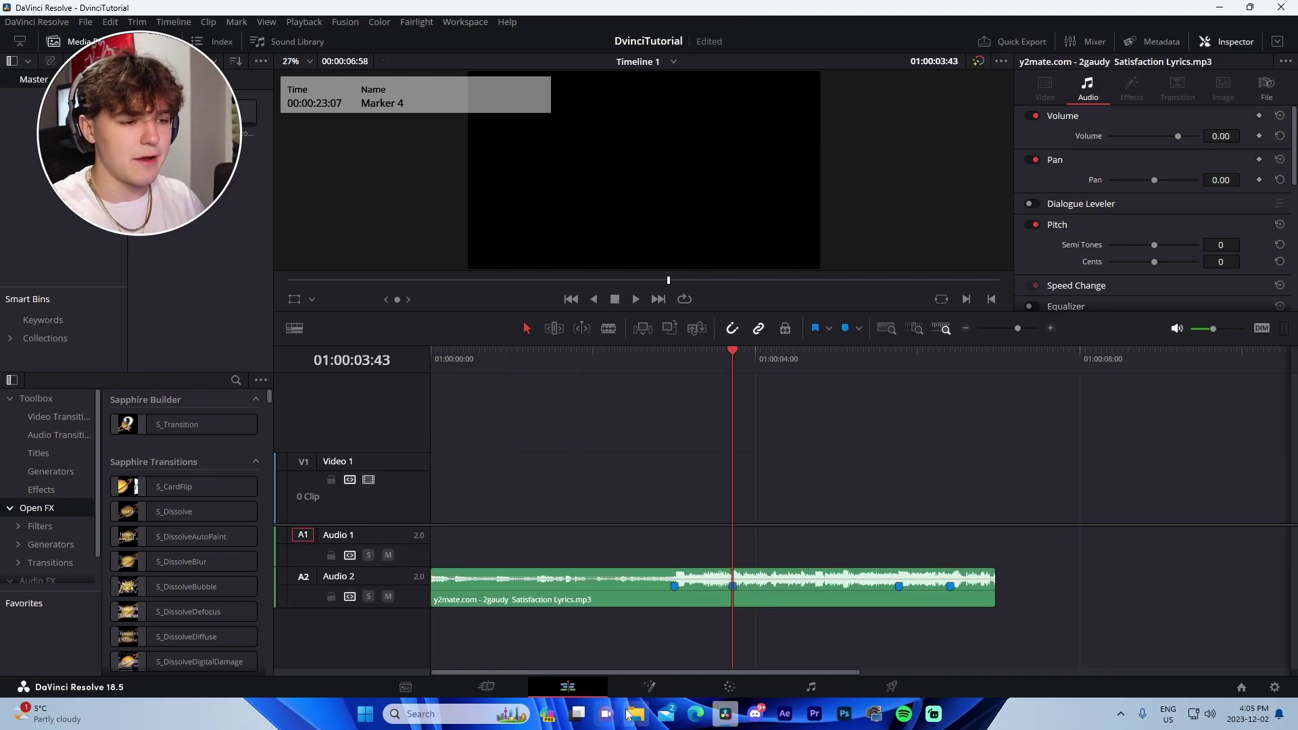
- Import the Fortnite 2023.11.15 - 23.09.32.38 clip from the Fortnite Montage Nov 17 folder into the media pool
left_click(629, 714)
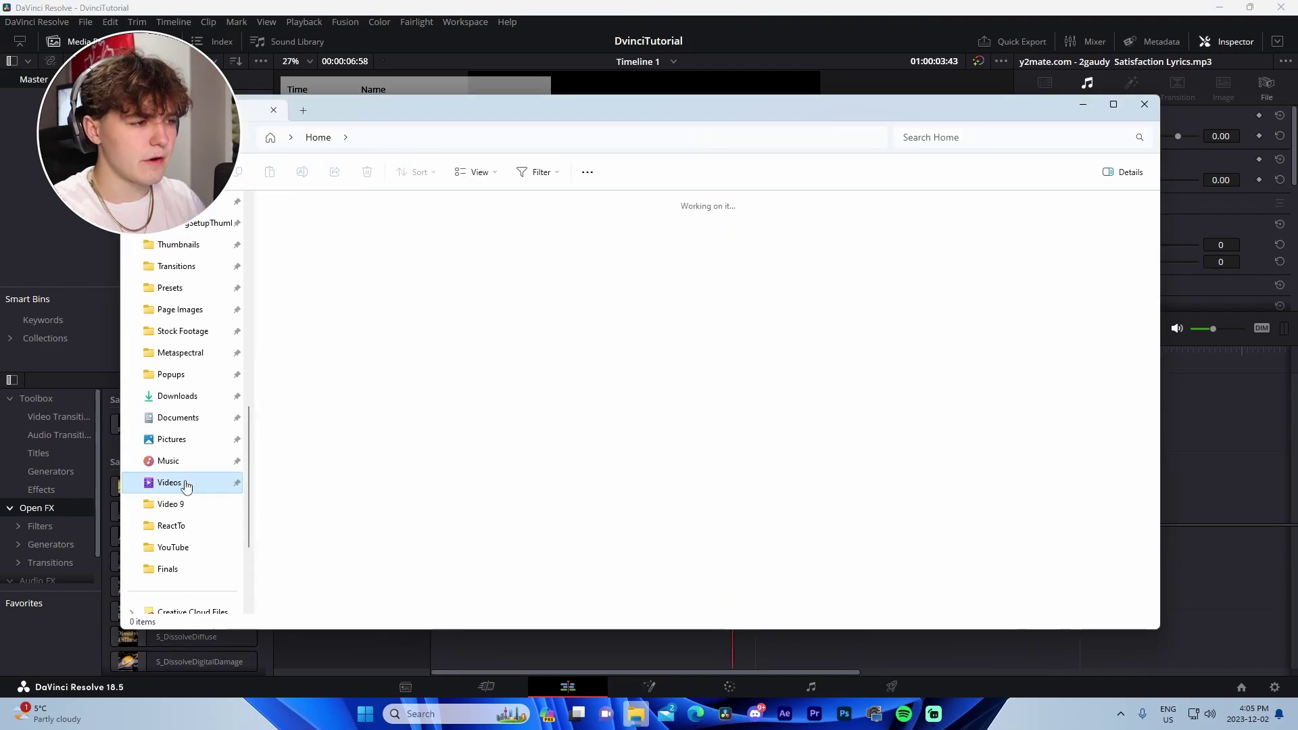
left_click(169, 483)
double_click(594, 233)
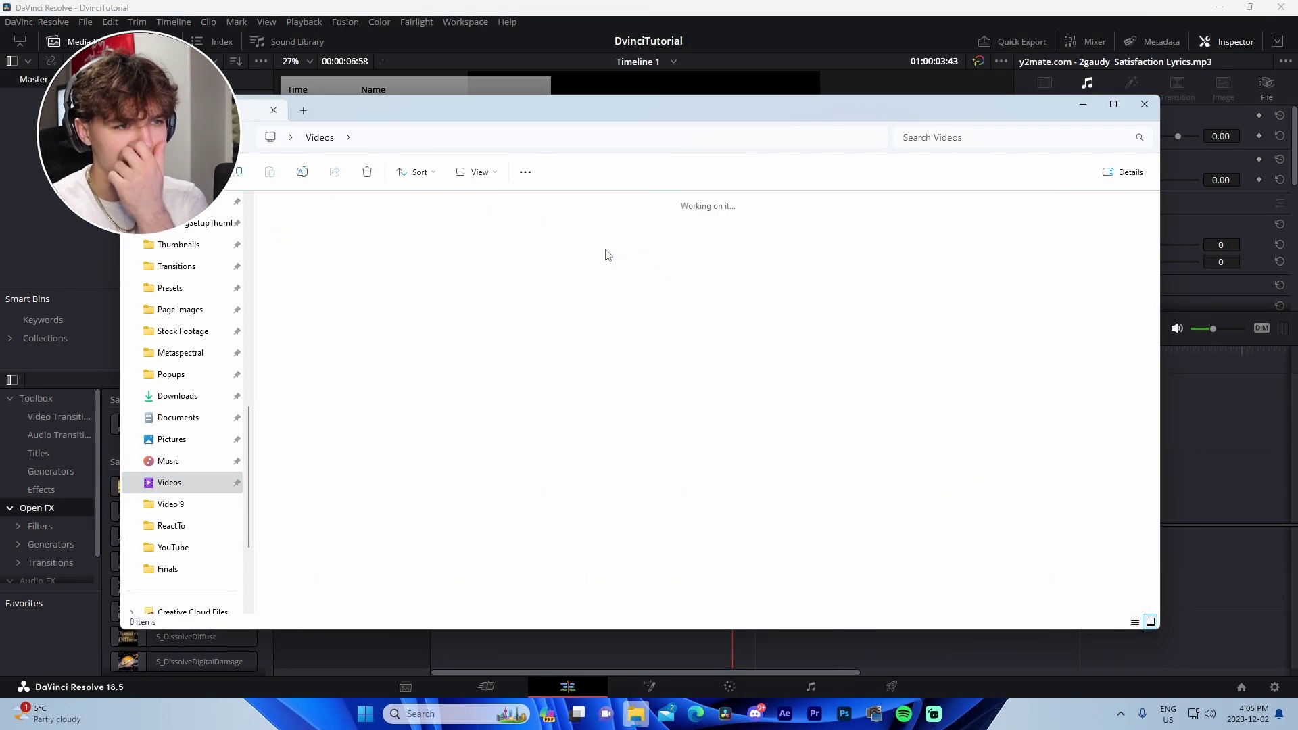
double_click(301, 233)
left_click_drag(708, 477, 591, 379)
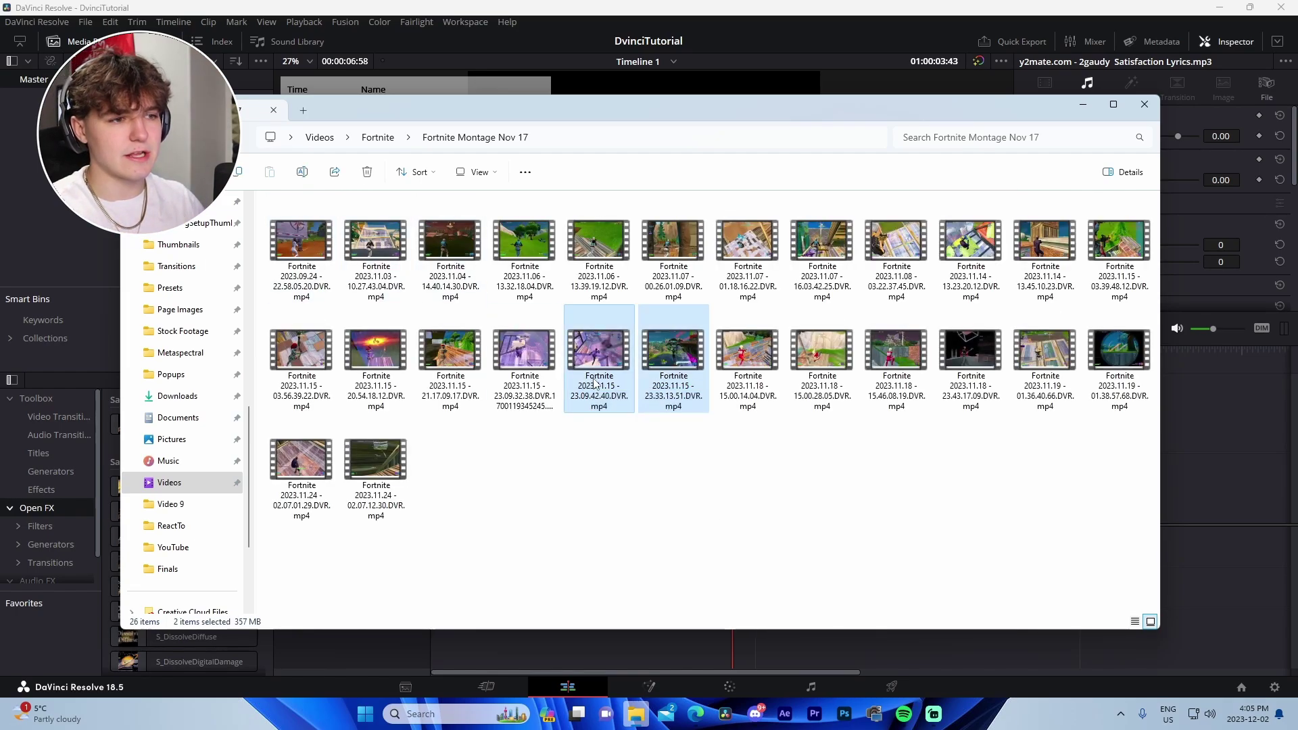
left_click(662, 85)
left_click_drag(820, 370, 196, 254)
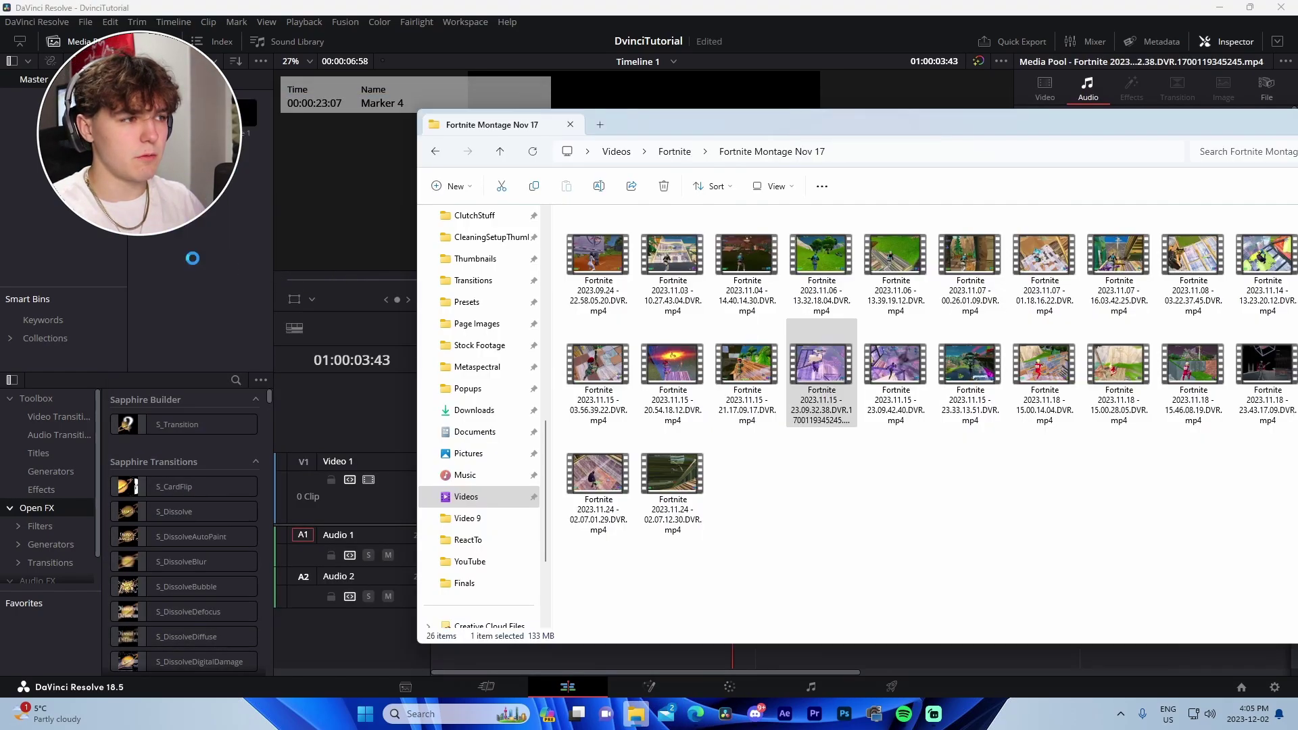
left_click(194, 255)
- Place the imported gameplay clip on Video 1 and unlink its video from its audio
left_click_drag(162, 115, 699, 503)
right_click(818, 499)
left_click(853, 488)
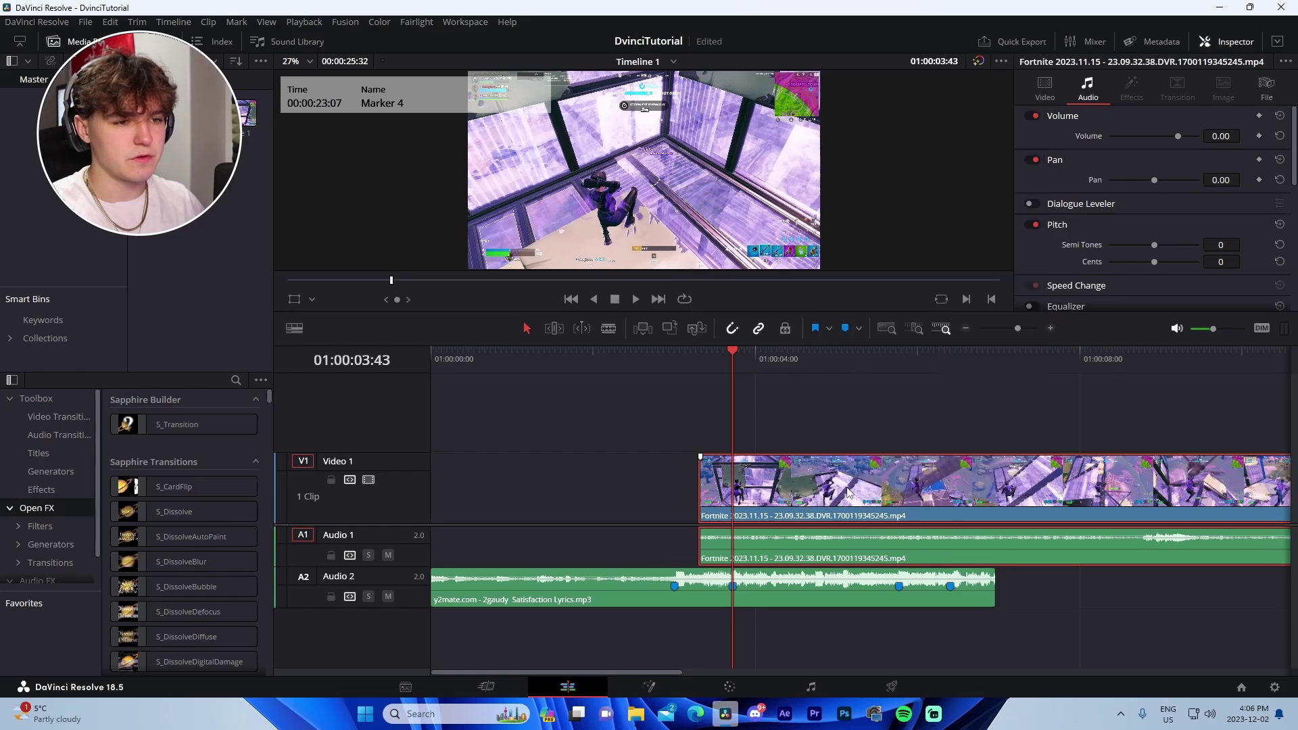
- Find the kill shot at 01:00:18:23 in the gameplay clip and mark that frame
left_click(964, 328)
left_click_drag(778, 358, 804, 363)
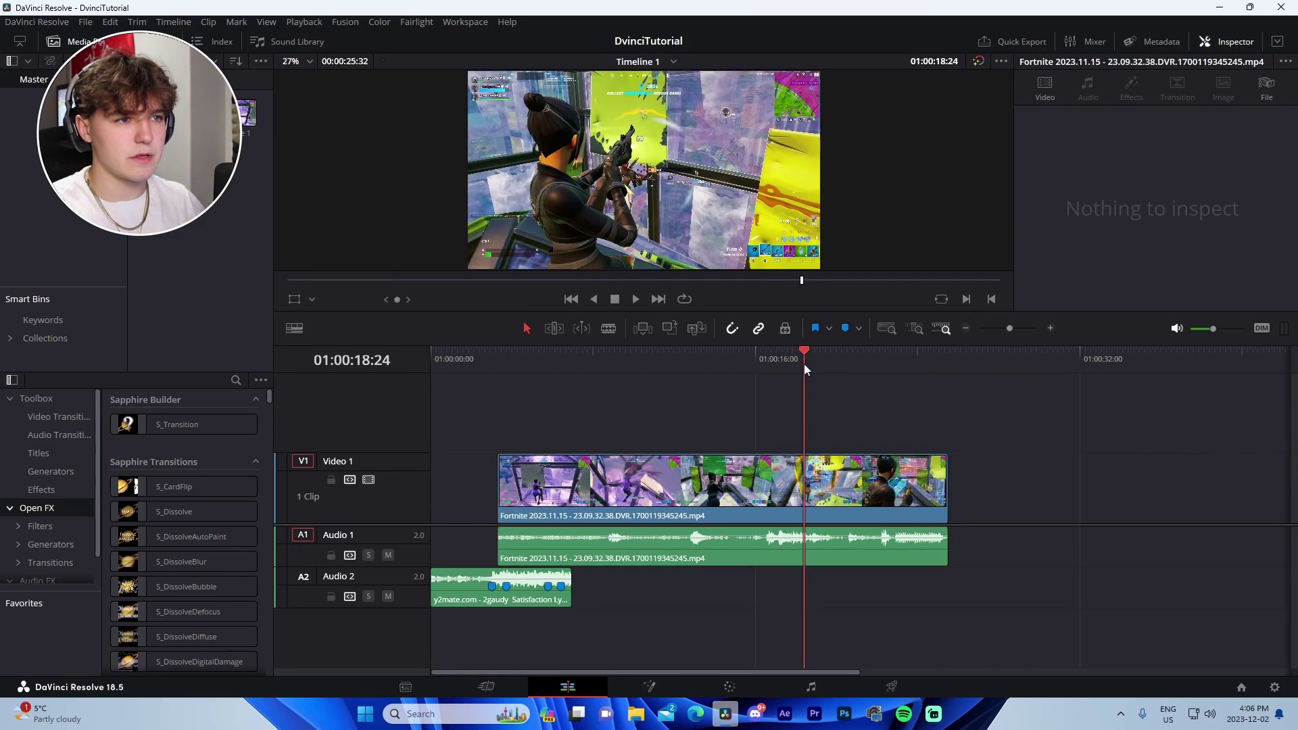
left_click_drag(963, 517, 1072, 559)
- Trim the opening of the gameplay clip and move it to the timeline start, aligning its marker with the song's first beat marker
left_click_drag(499, 481, 753, 481)
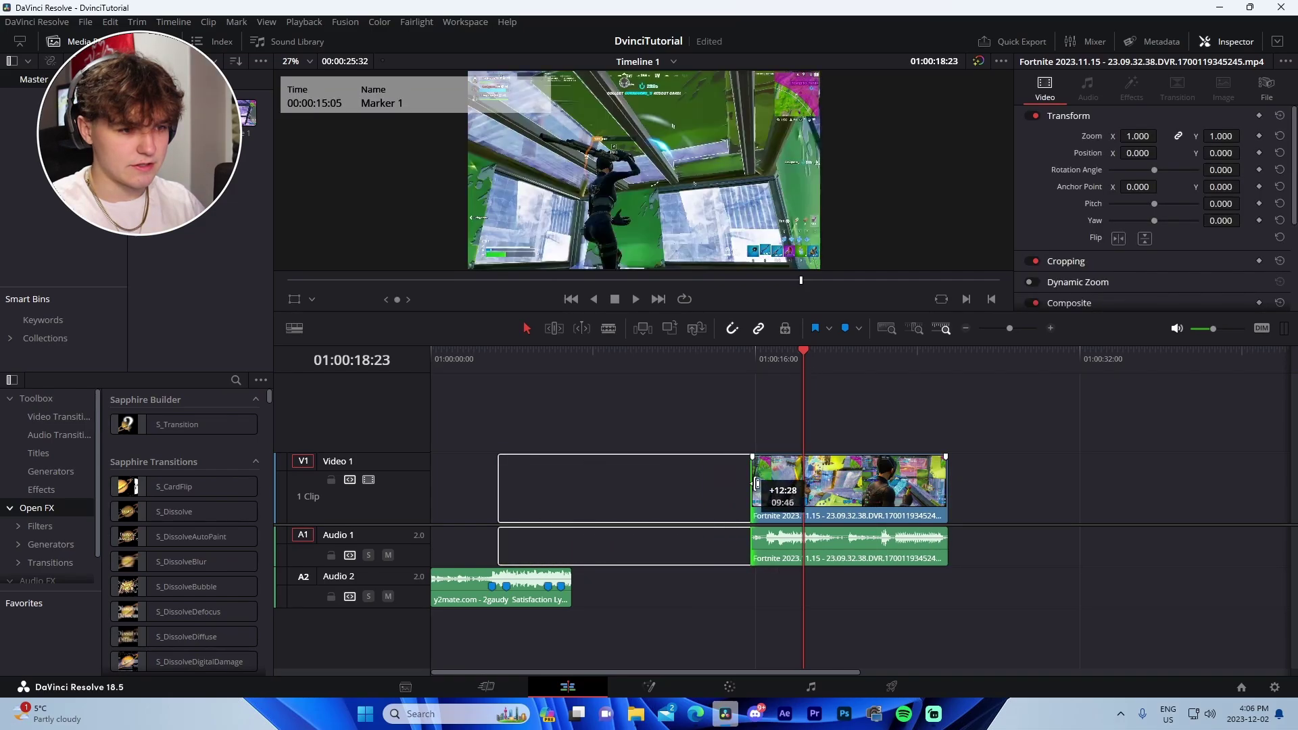
left_click_drag(1049, 546, 832, 459)
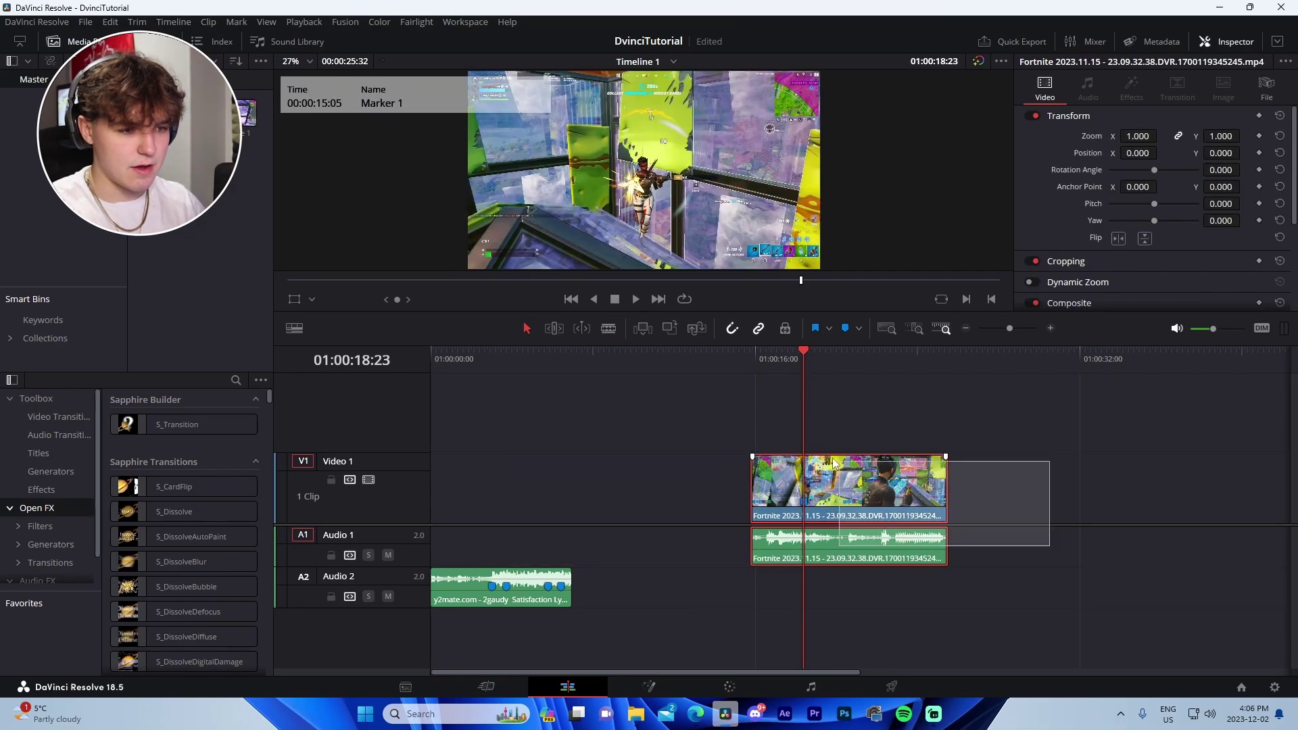
left_click_drag(833, 473, 520, 483)
- Cut the gameplay clip's video and audio at the second beat marker, 01:00:03:43, and delete the remainder
key("b")
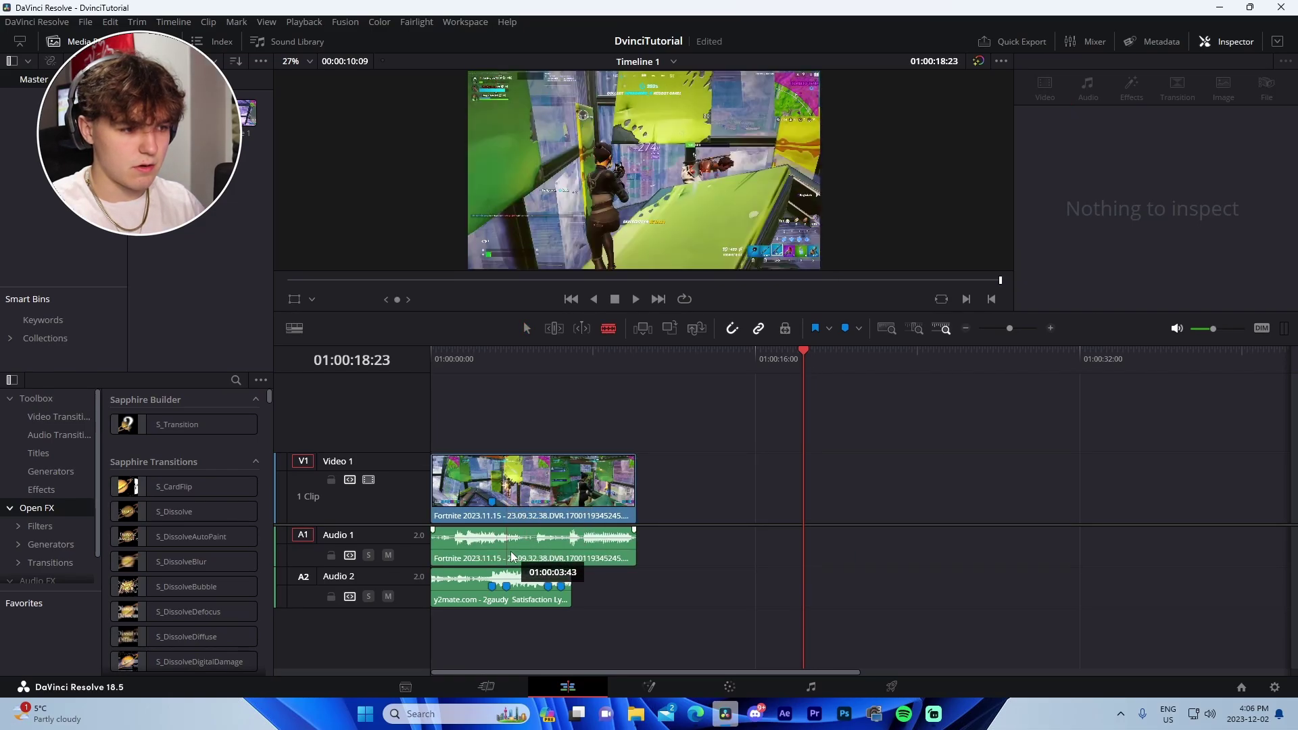
left_click(506, 551)
key("a")
left_click(590, 498)
key("Delete")
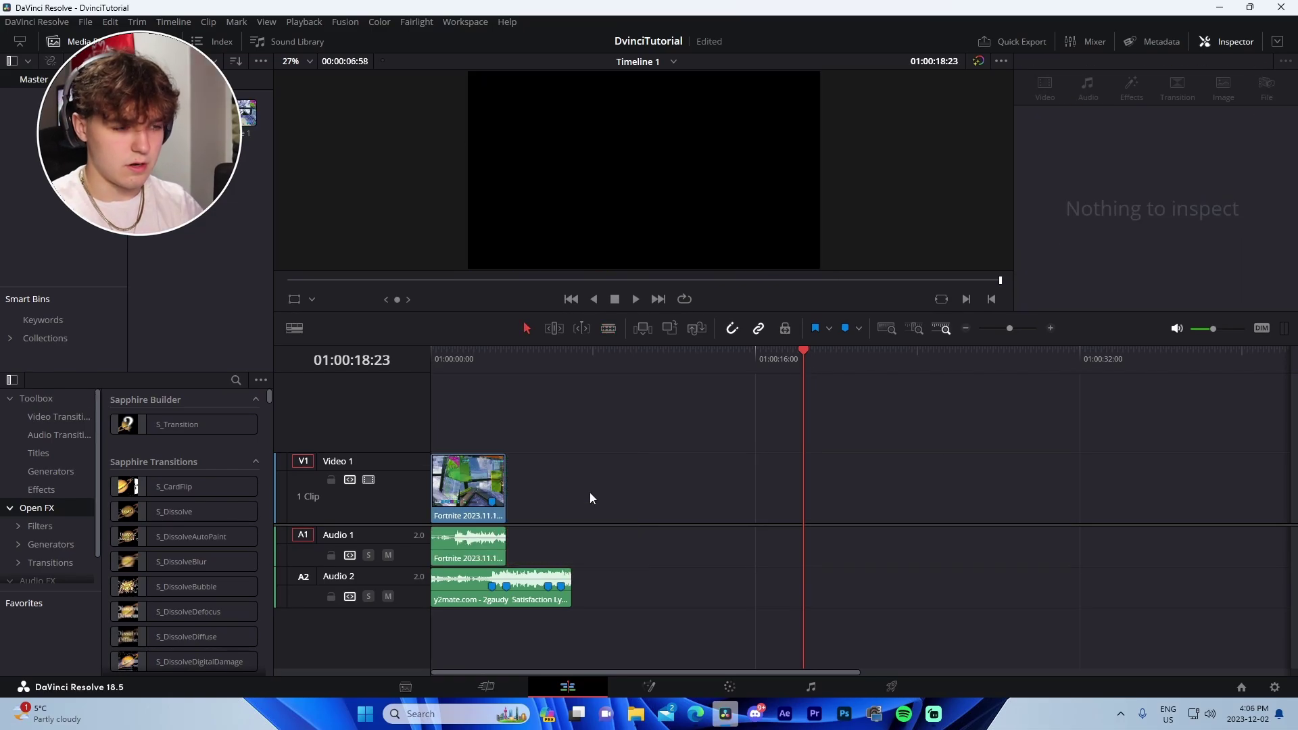
left_click(493, 359)
scroll(888, 471, "up", 5)
scroll(906, 420, "down", 5)
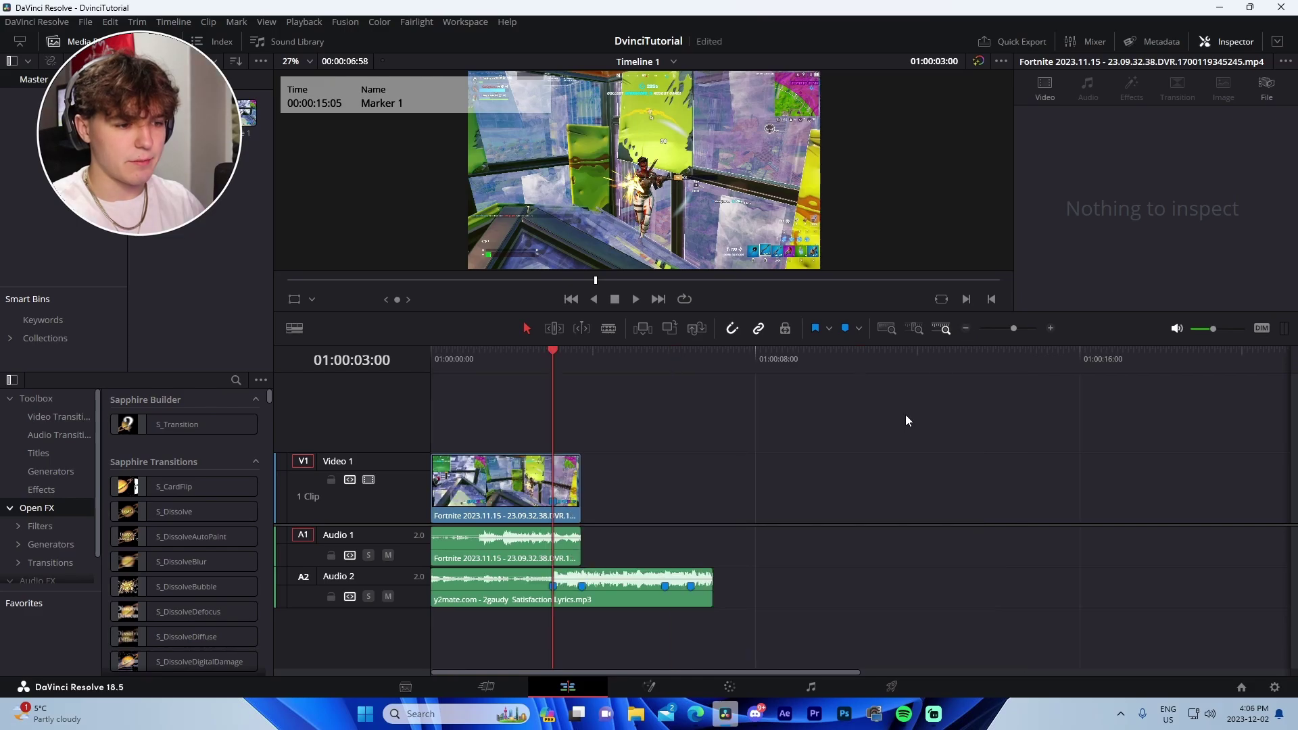
- Add the Fortnite 2023.11.06 - 13.39.19.12 clip from the montage folder to Video 1 after the first clip
left_click(635, 714)
left_click_drag(894, 274, 614, 483)
left_click(965, 328)
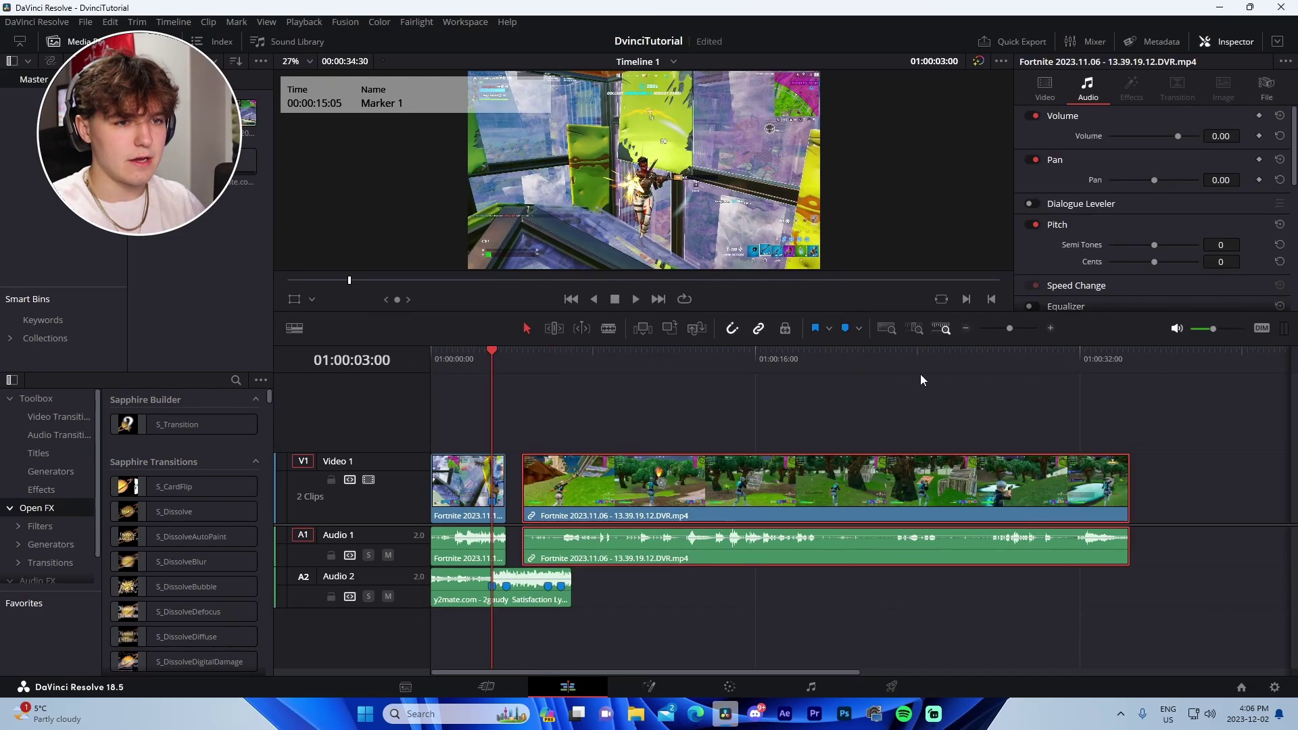
- Mark the second clip's kill at 01:00:32:12, then trim and align it with the third beat marker, filling the rest of the song
left_click_drag(919, 374, 1084, 406)
key("m")
mouse_move(524, 483)
left_mouse_down()
mouse_move(1034, 473)
mouse_move(615, 471)
left_mouse_up()
mouse_move(550, 475)
left_mouse_down()
mouse_move(573, 475)
mouse_move(553, 474)
left_mouse_up()
left_click(613, 455)
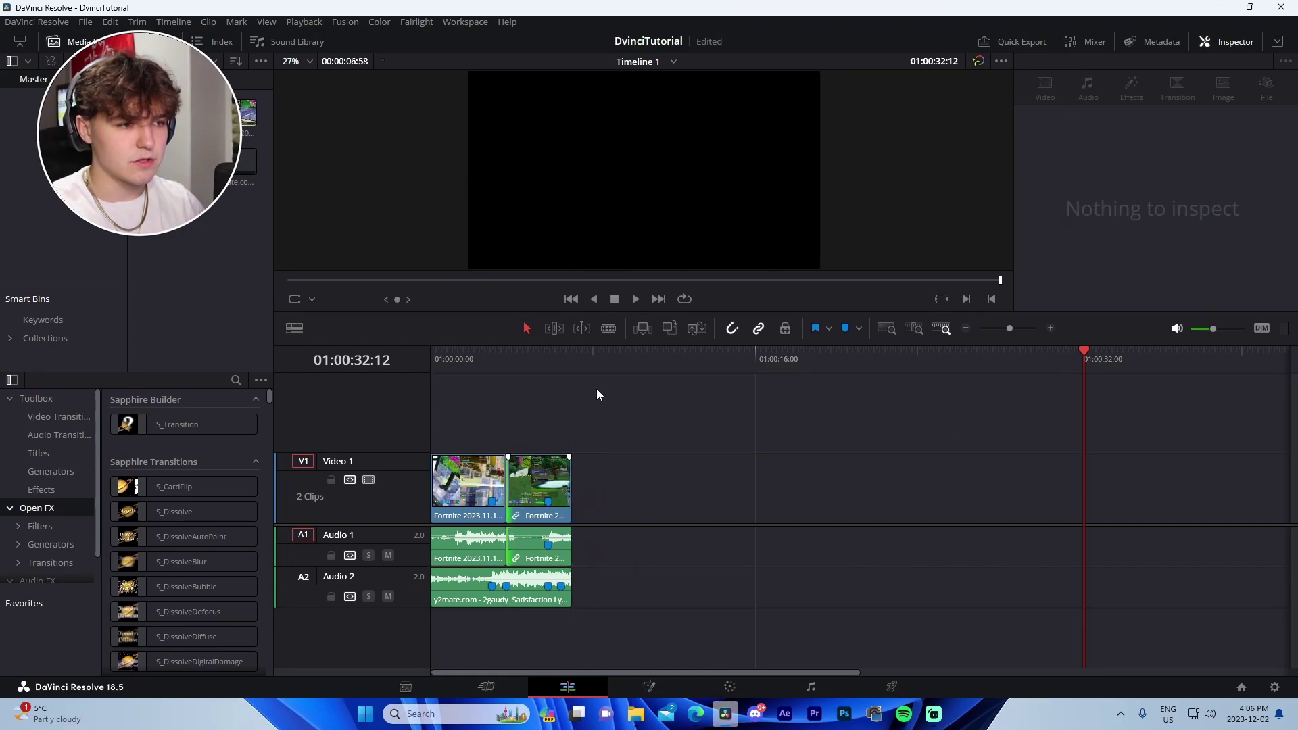
- Play back the synced two-clip edit and return the playhead to the first beat marker at 01:00:03:00
key("space")
left_click(1050, 328)
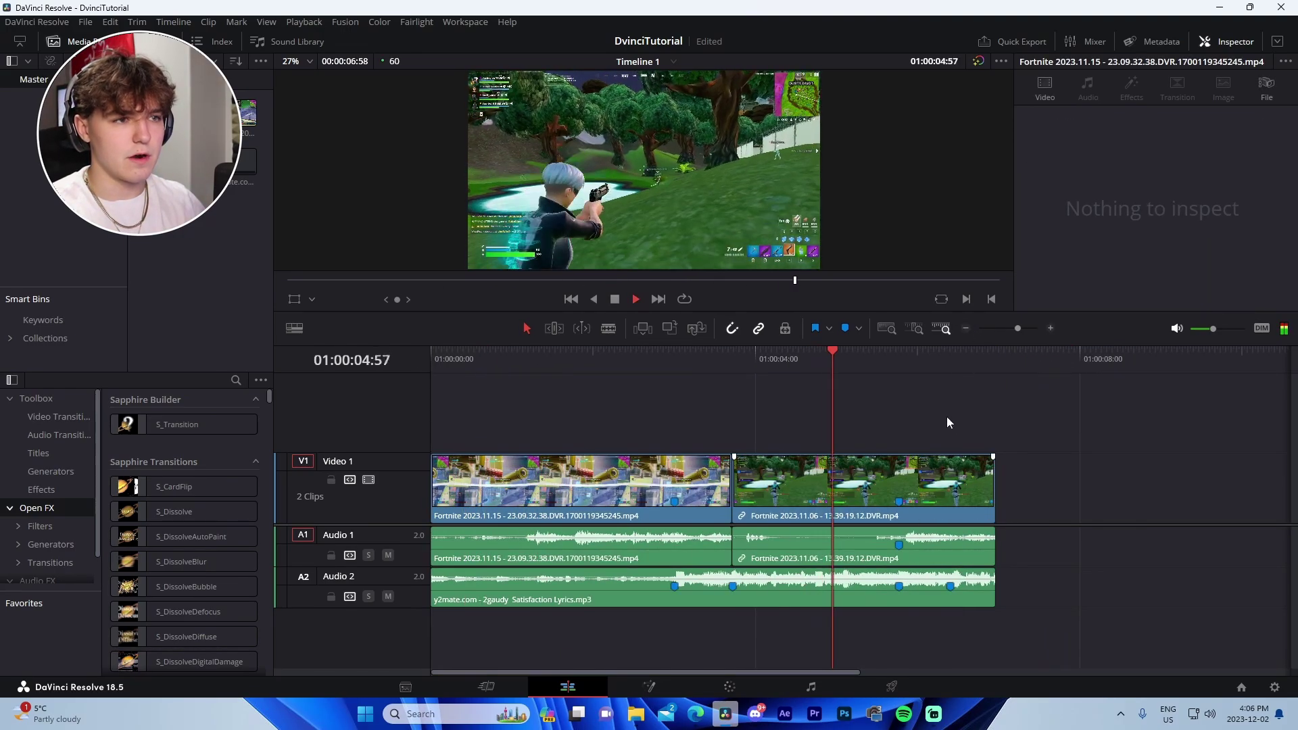
left_click_drag(696, 361, 675, 413)
- Unlink the video and audio of the second gameplay clip
right_click(795, 496)
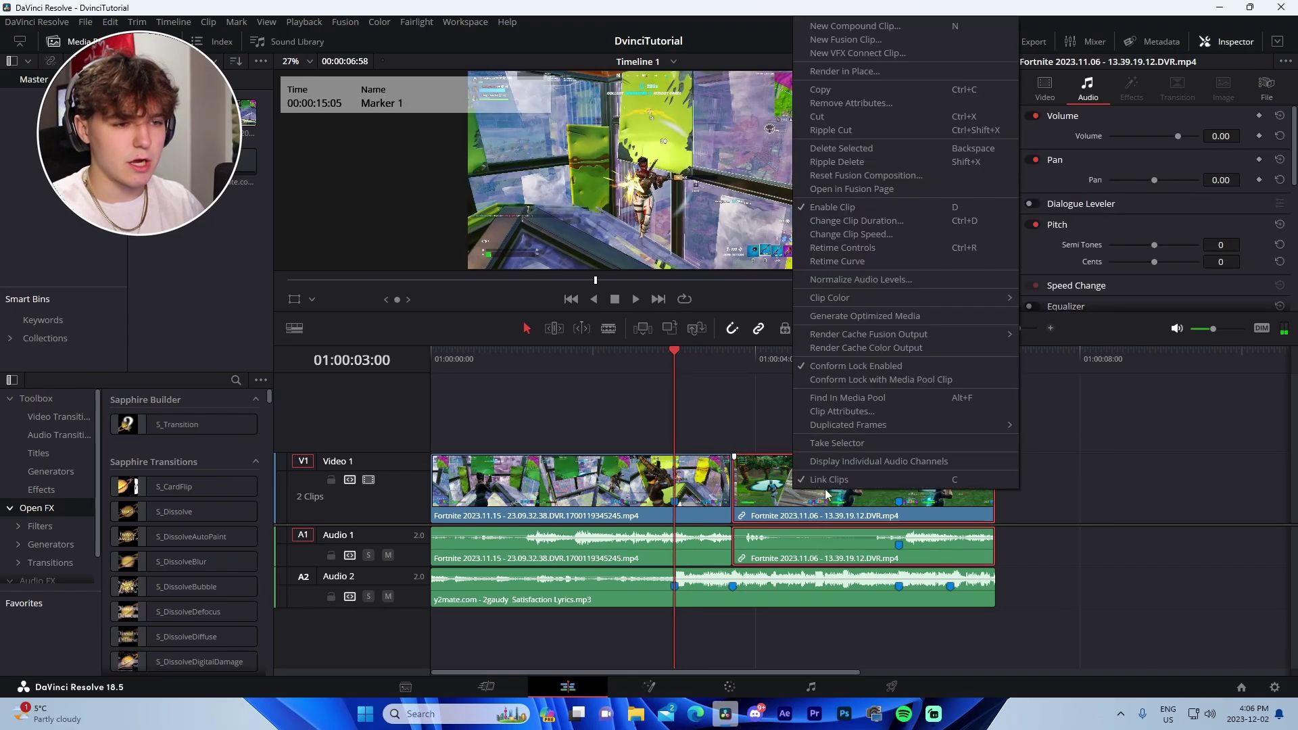
right_click(828, 488)
left_click(872, 470)
- Split the first clip's video at 01:00:03:00 and the second clip's video at its kill marker
key("b")
left_click(675, 475)
left_click(898, 476)
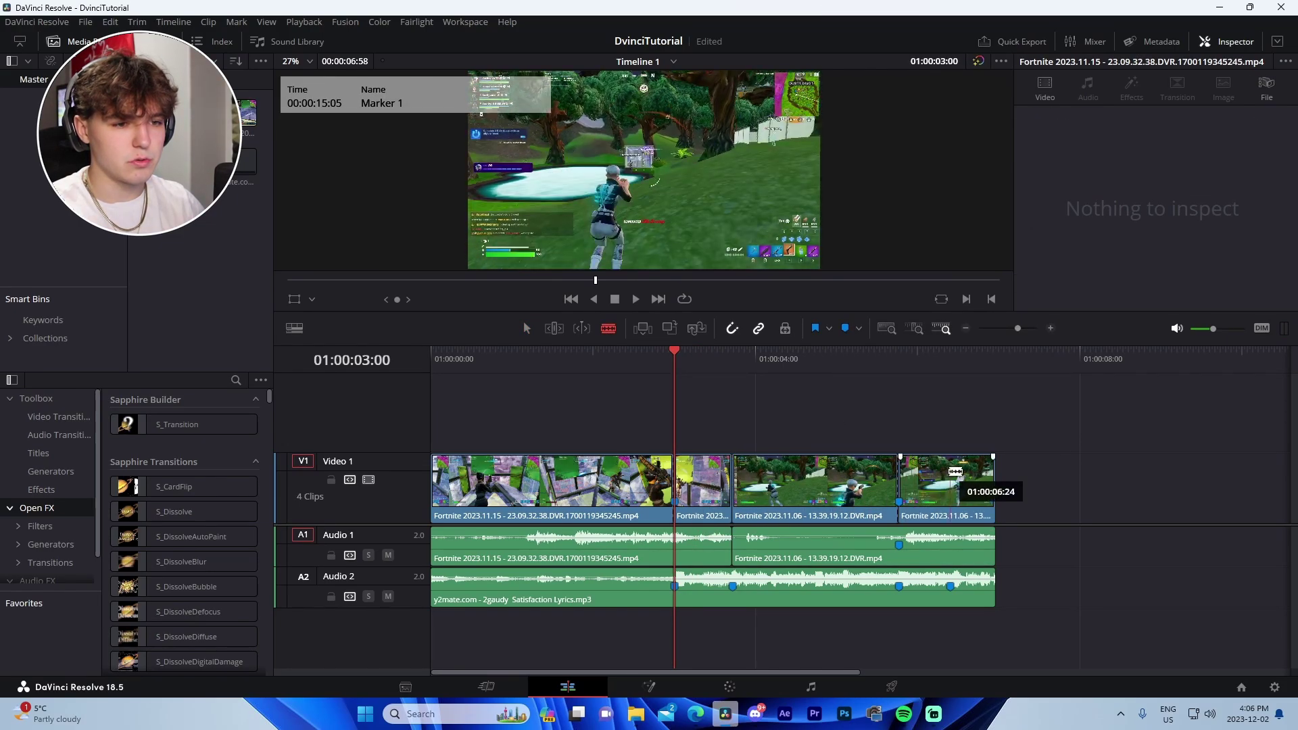
key("a")
- Slow the first clip's post-kill video segment to 50% with retime controls and trim its end back to the second clip's start
right_click(704, 485)
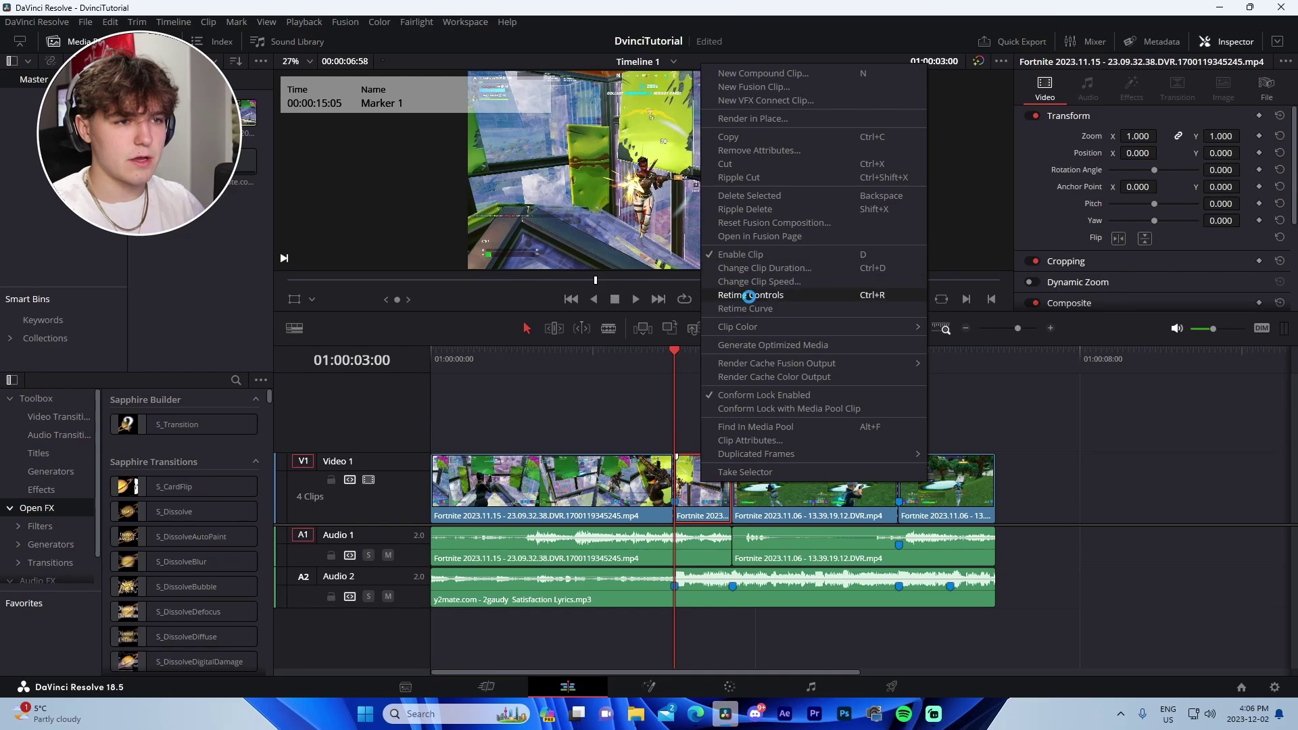
left_click(747, 294)
left_click_drag(727, 445, 790, 445)
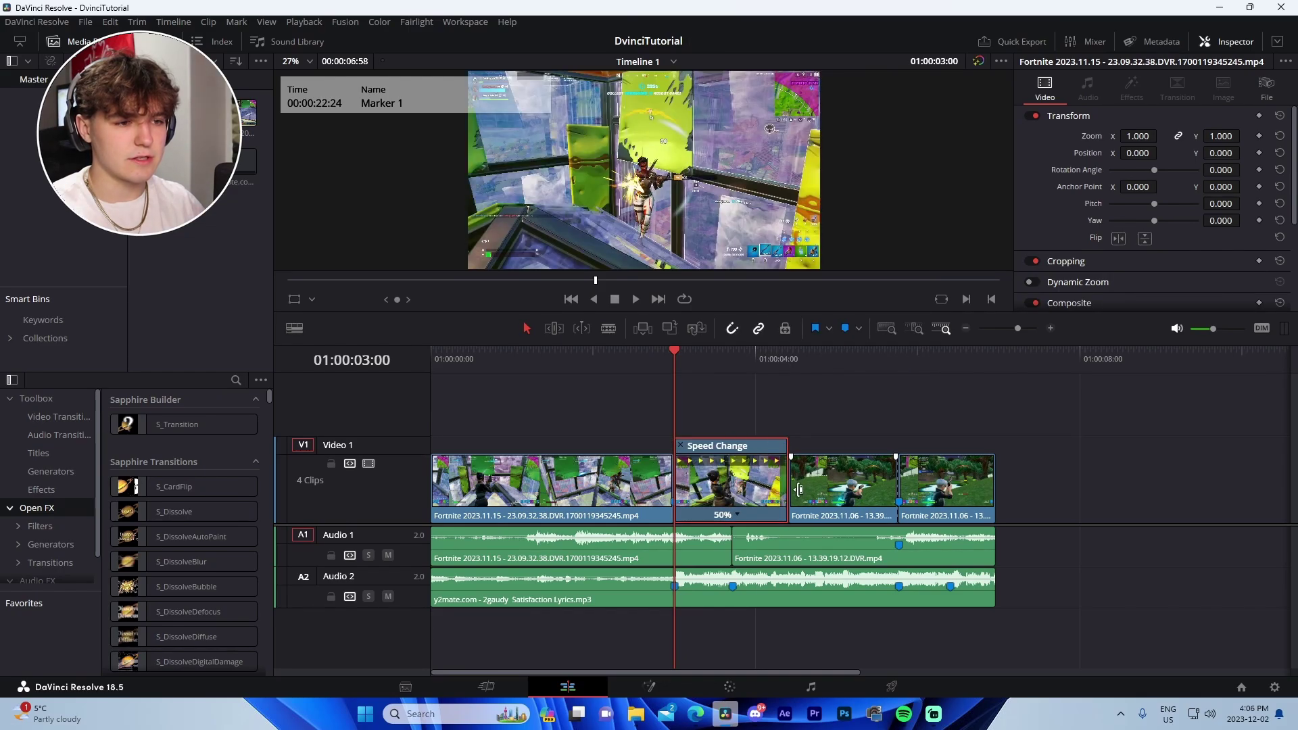
left_click_drag(803, 500, 745, 500)
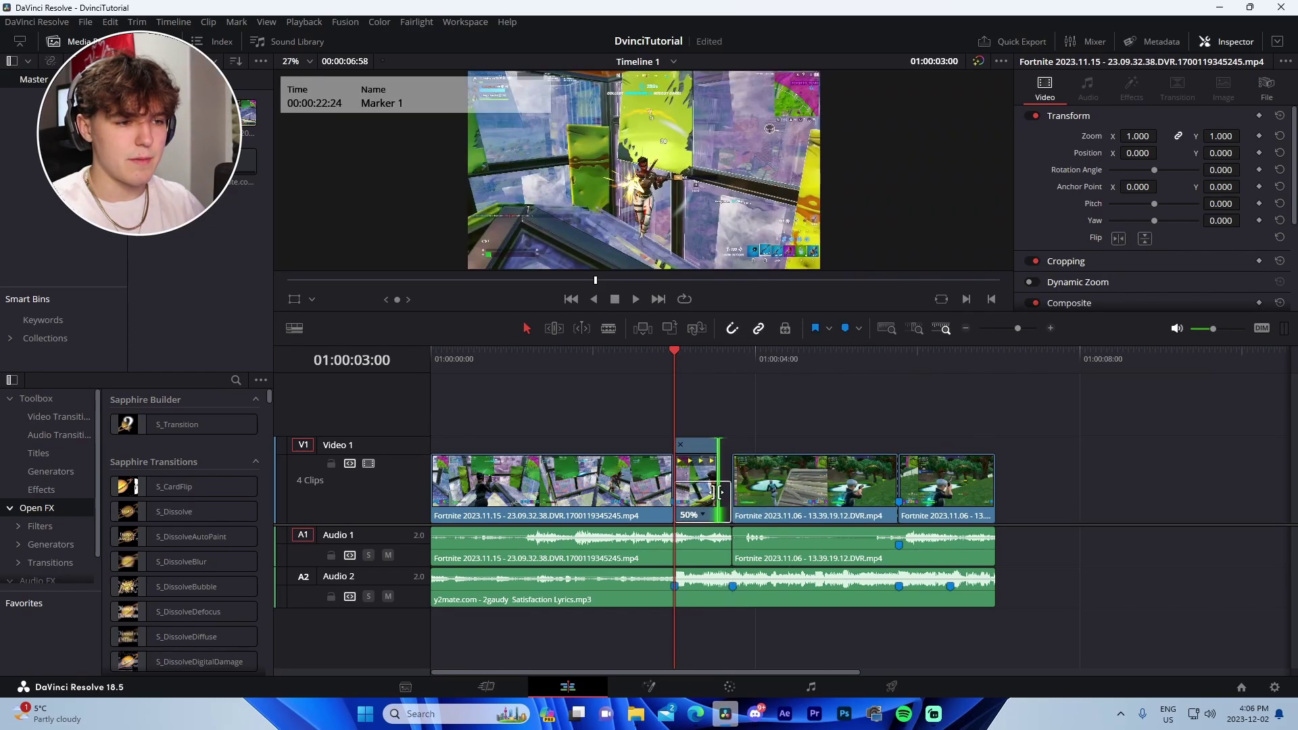
- Apply retime controls to the second clip's post-kill segment, stretch it for slow motion within the song's end, and play back the edit
left_click(925, 496)
right_click(926, 497)
left_click(960, 301)
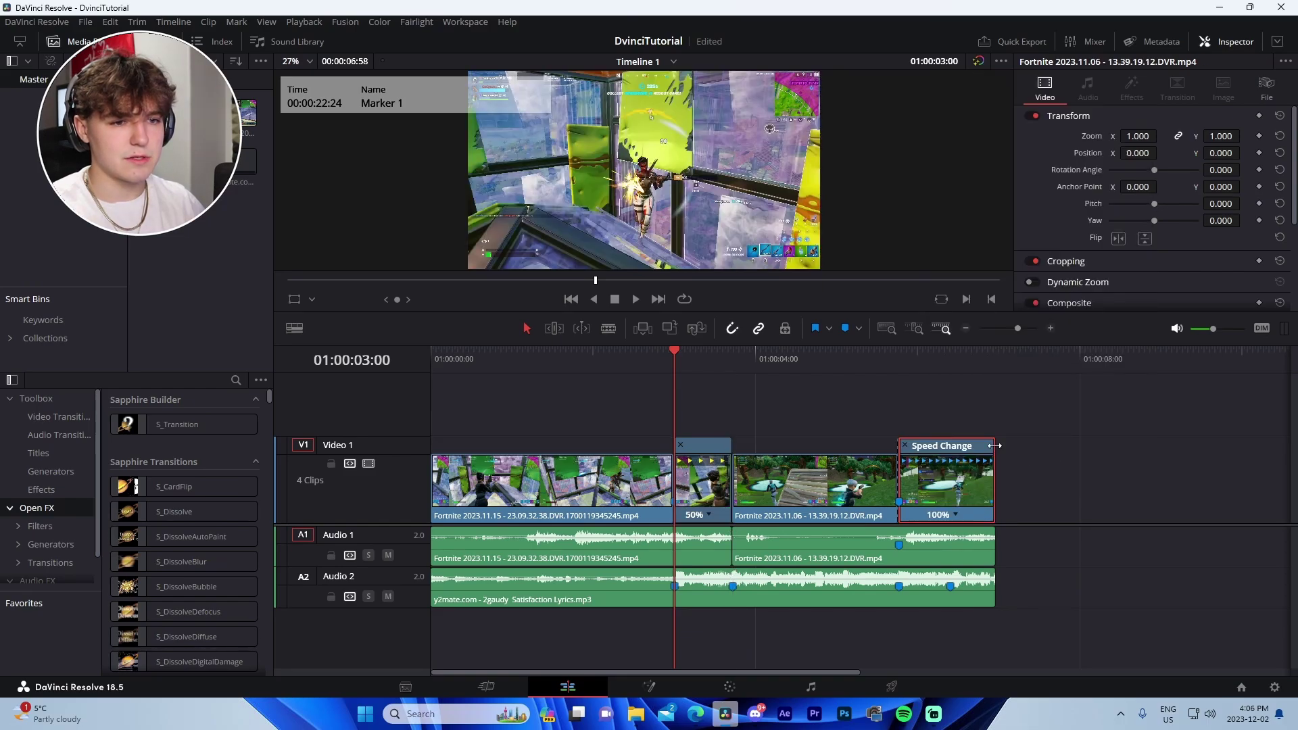
left_click_drag(992, 445, 995, 481)
left_click(905, 445)
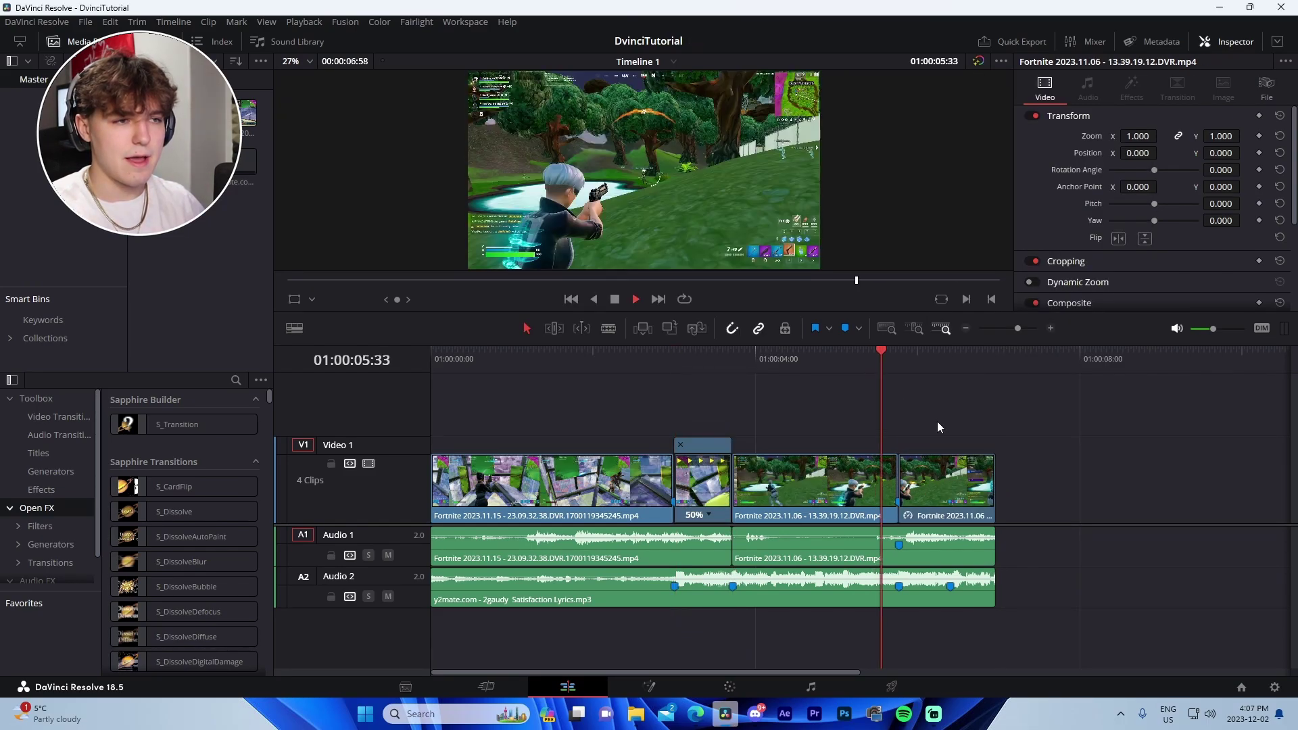
key("space")
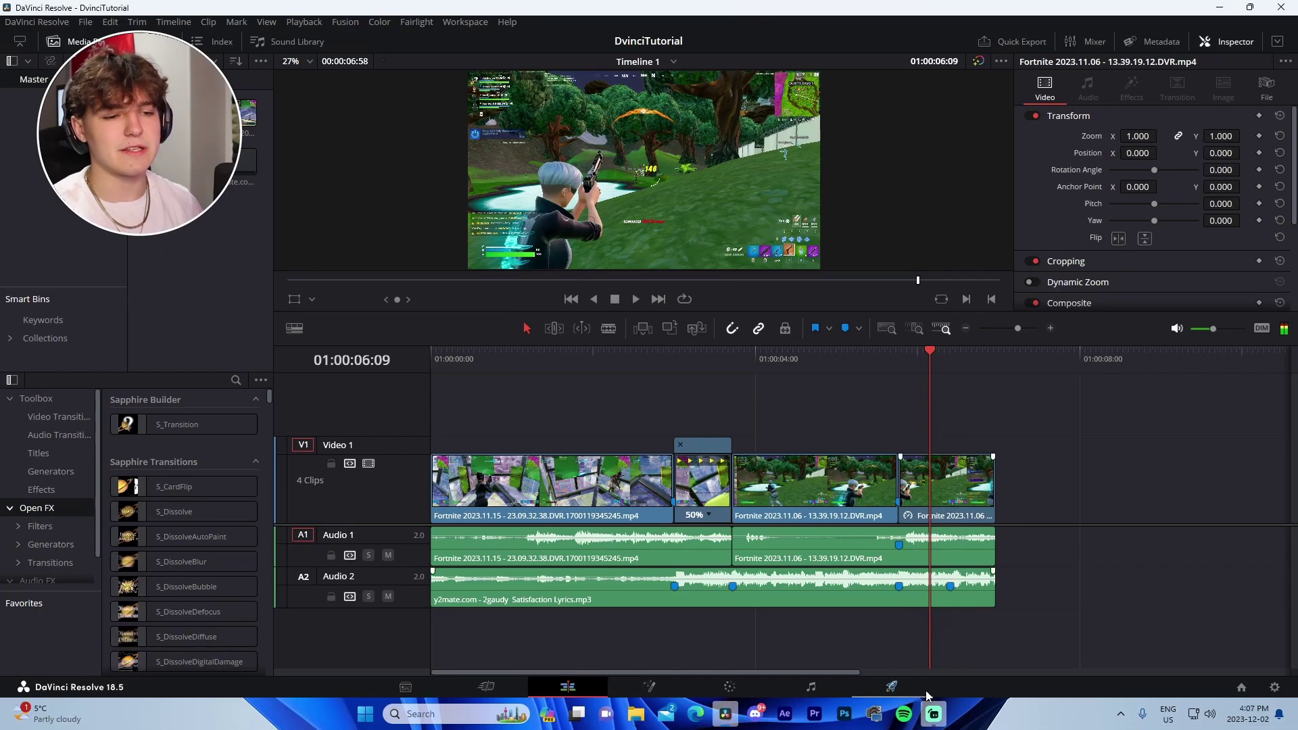
- Set the render destination to Davinci Montage.mov in the pinned YT Vids folder and add the timeline to the render queue
left_click(883, 688)
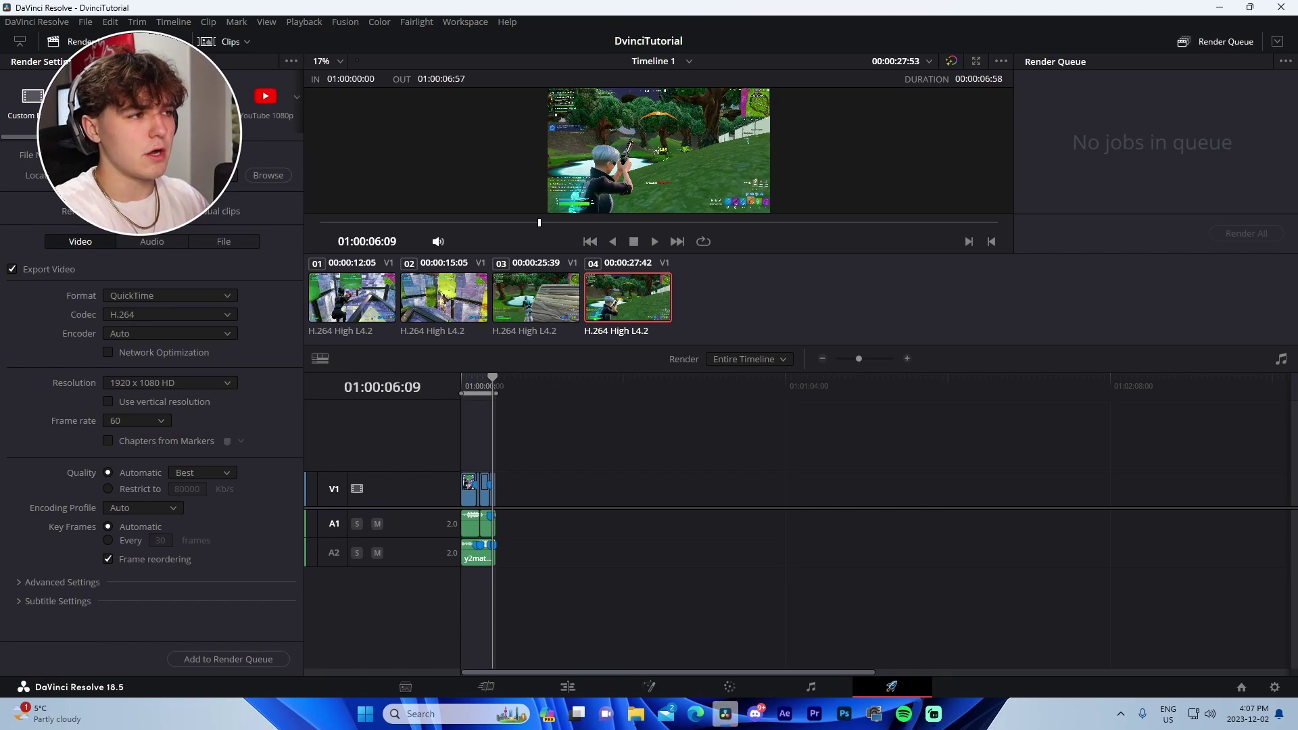
left_click(268, 175)
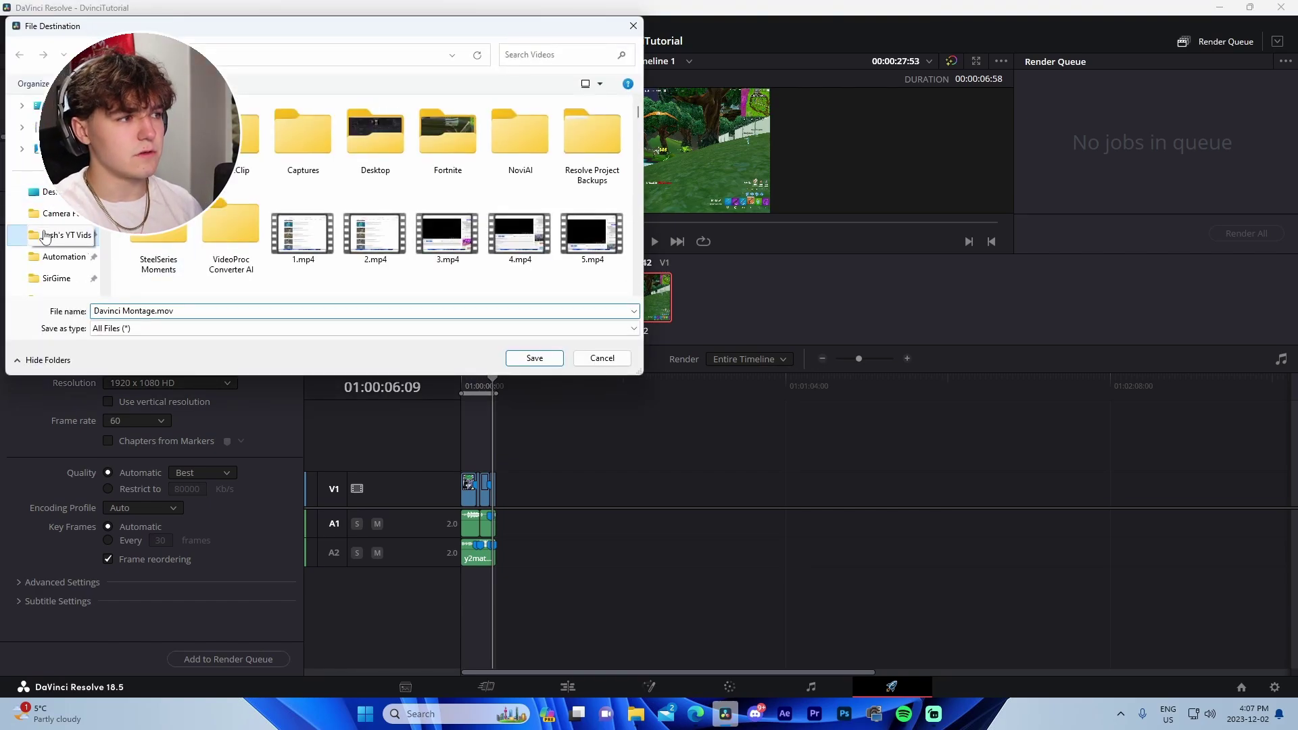
left_click(44, 237)
key("Return")
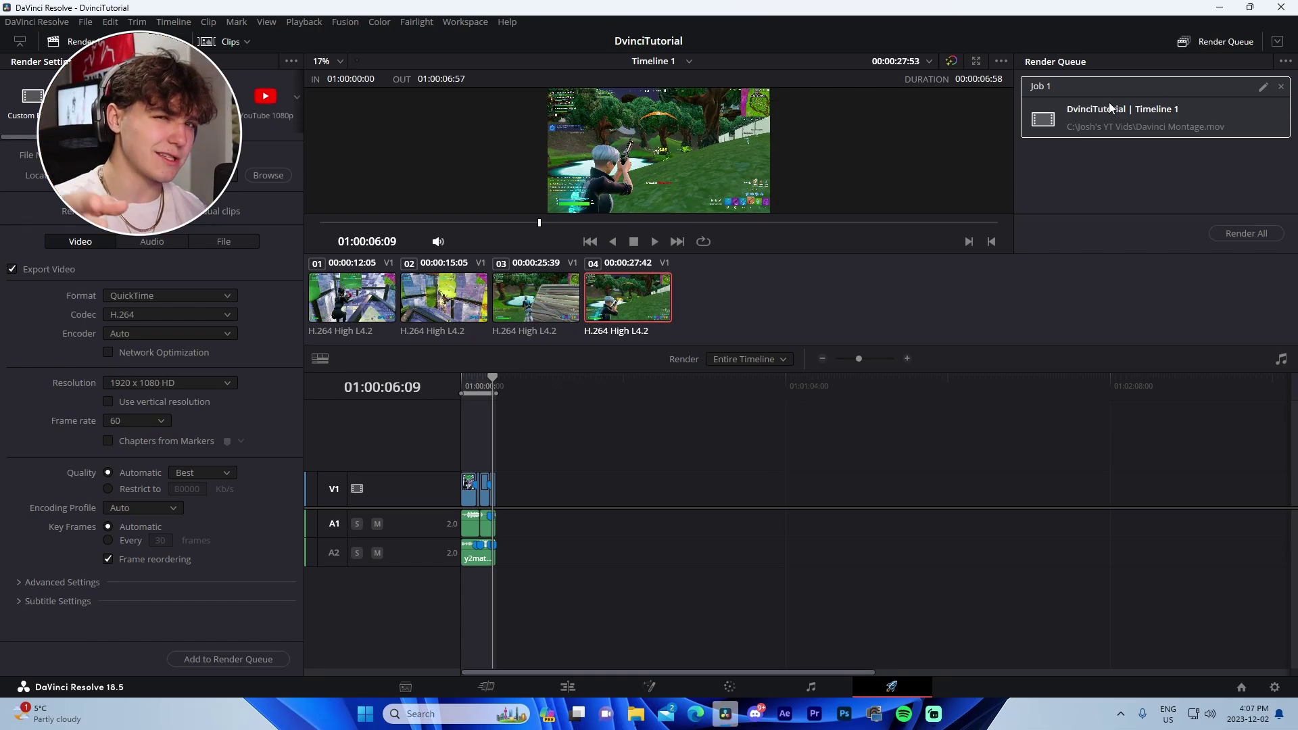
- Launch Photoshop, then open the clip Fortnite 2023.11.06 - 13.39.19.12.DVR.mp4 from the Fortnite Montage Nov 17 folder in the video player
key("super+d")
left_click(850, 719)
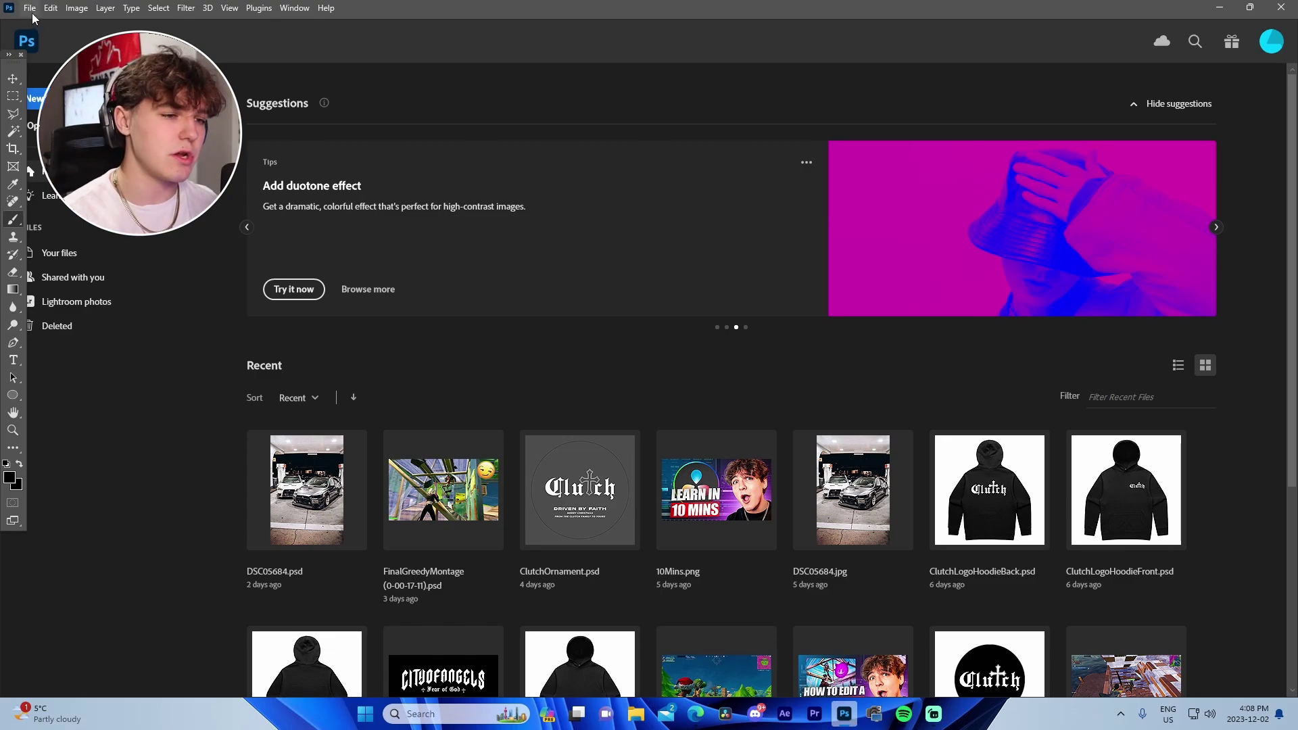
key("super+e")
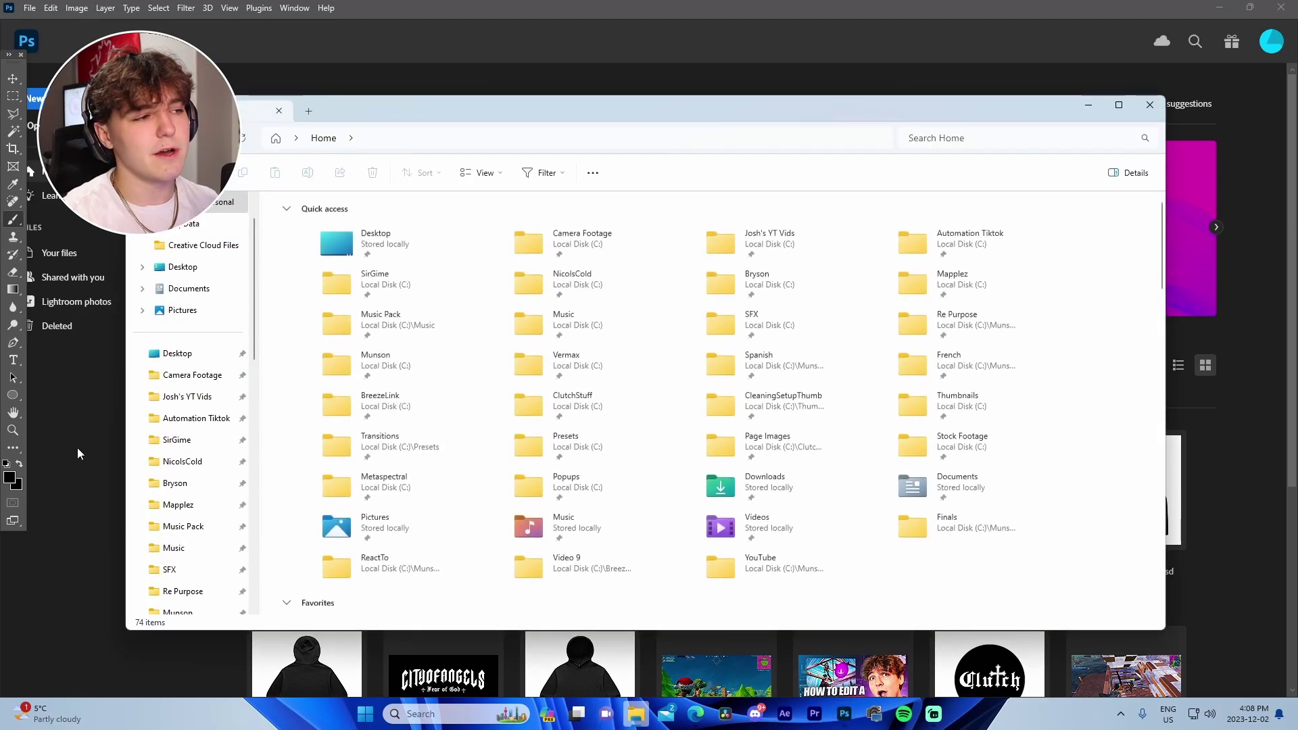
left_click(188, 404)
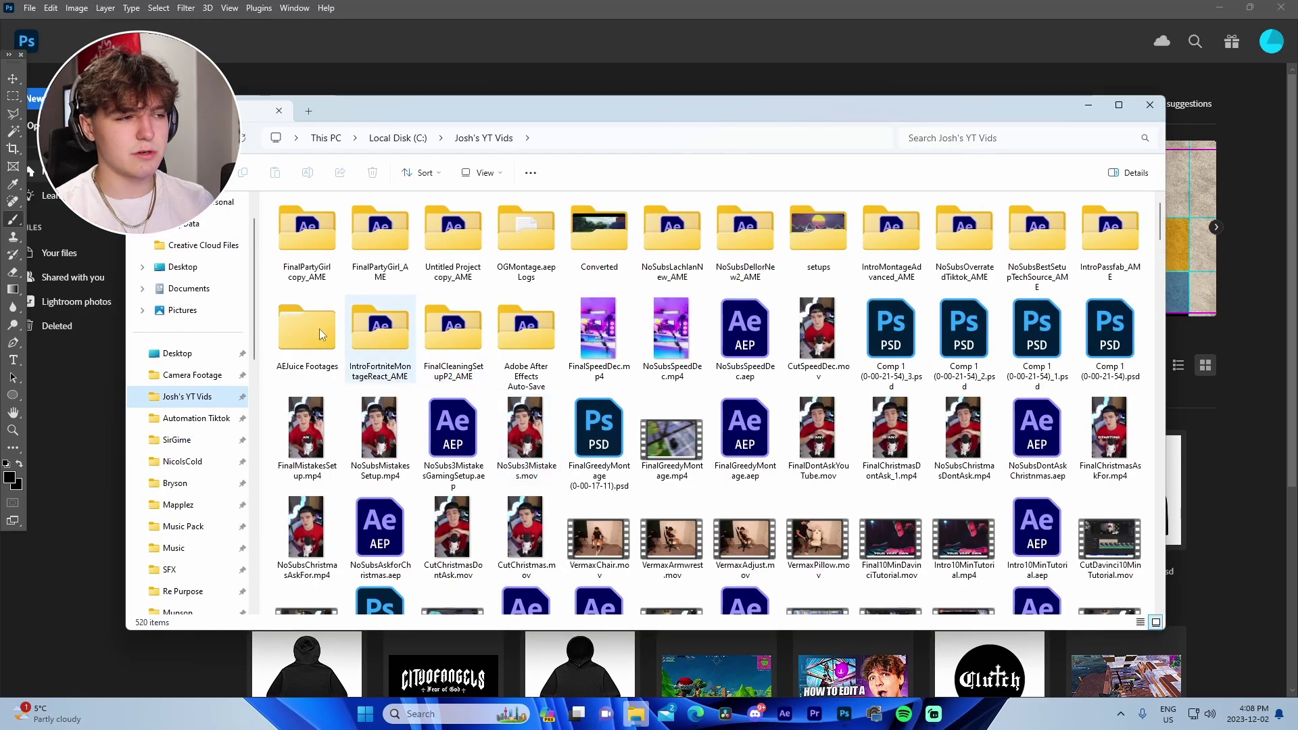
scroll(210, 422, "down", 6)
scroll(210, 423, "down", 3)
left_click(175, 418)
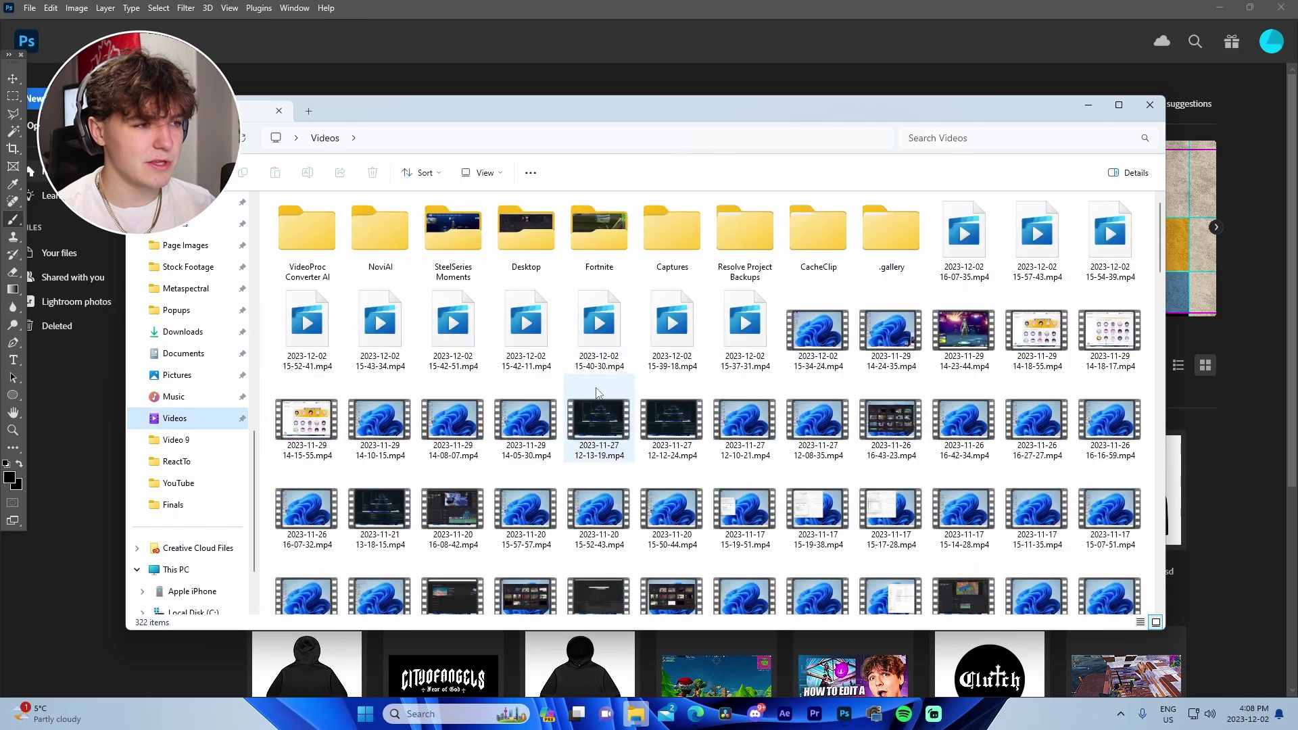
double_click(599, 229)
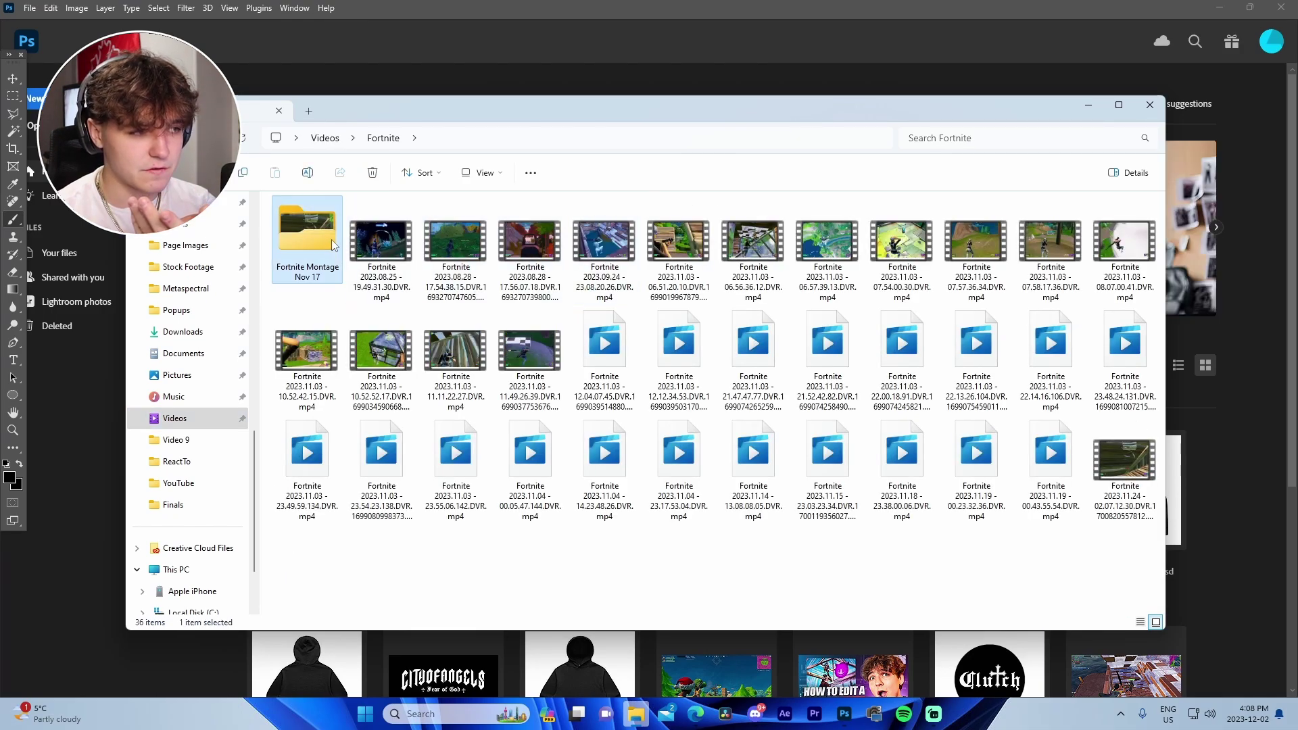
double_click(306, 233)
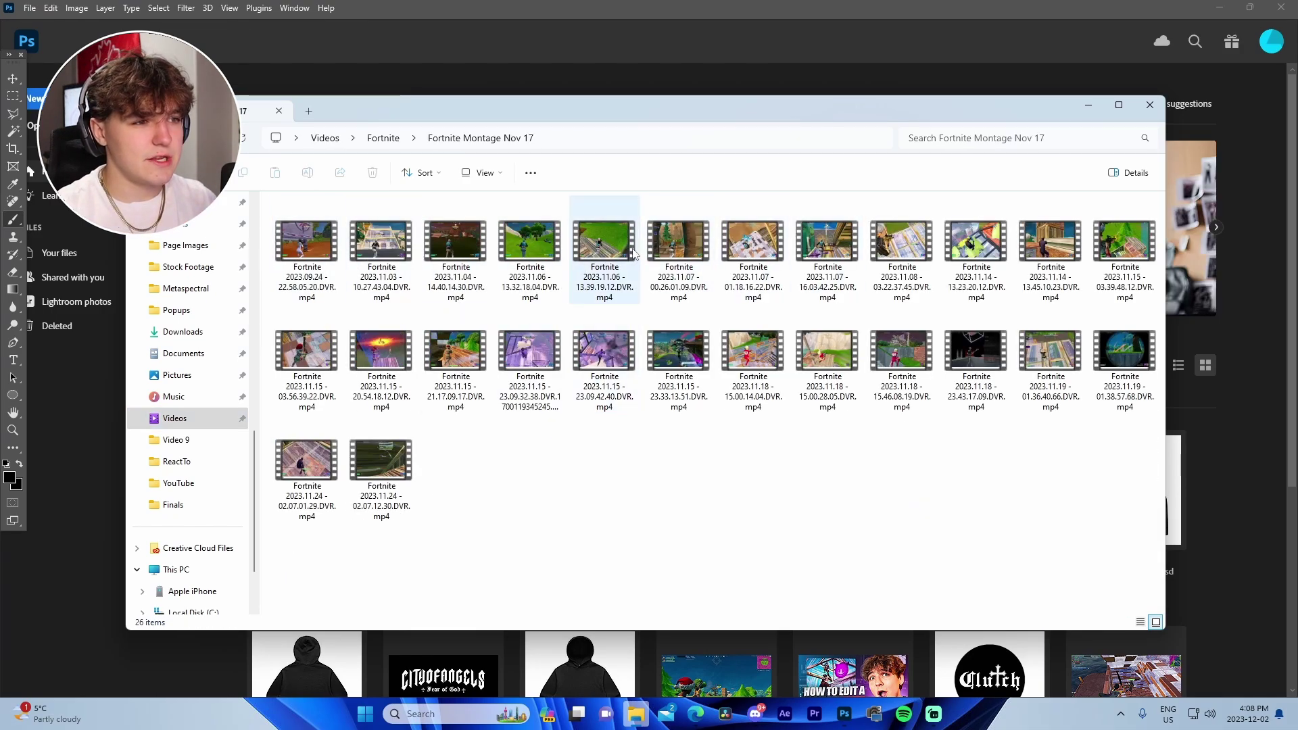
double_click(603, 246)
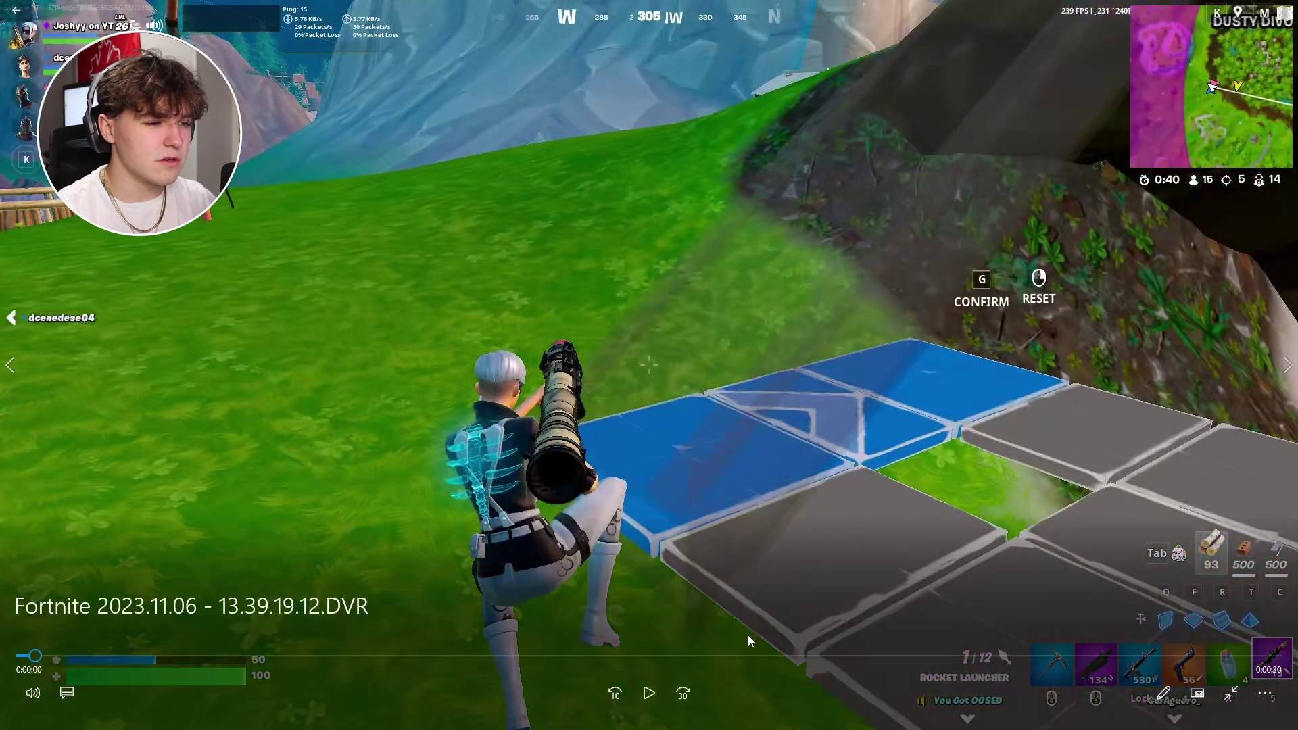
- Save the clip's kill frame at 0m27s as a JPG image in the Thumbnails folder
mouse_move(811, 655)
left_mouse_down()
mouse_move(910, 658)
mouse_move(521, 657)
mouse_move(899, 657)
left_mouse_up()
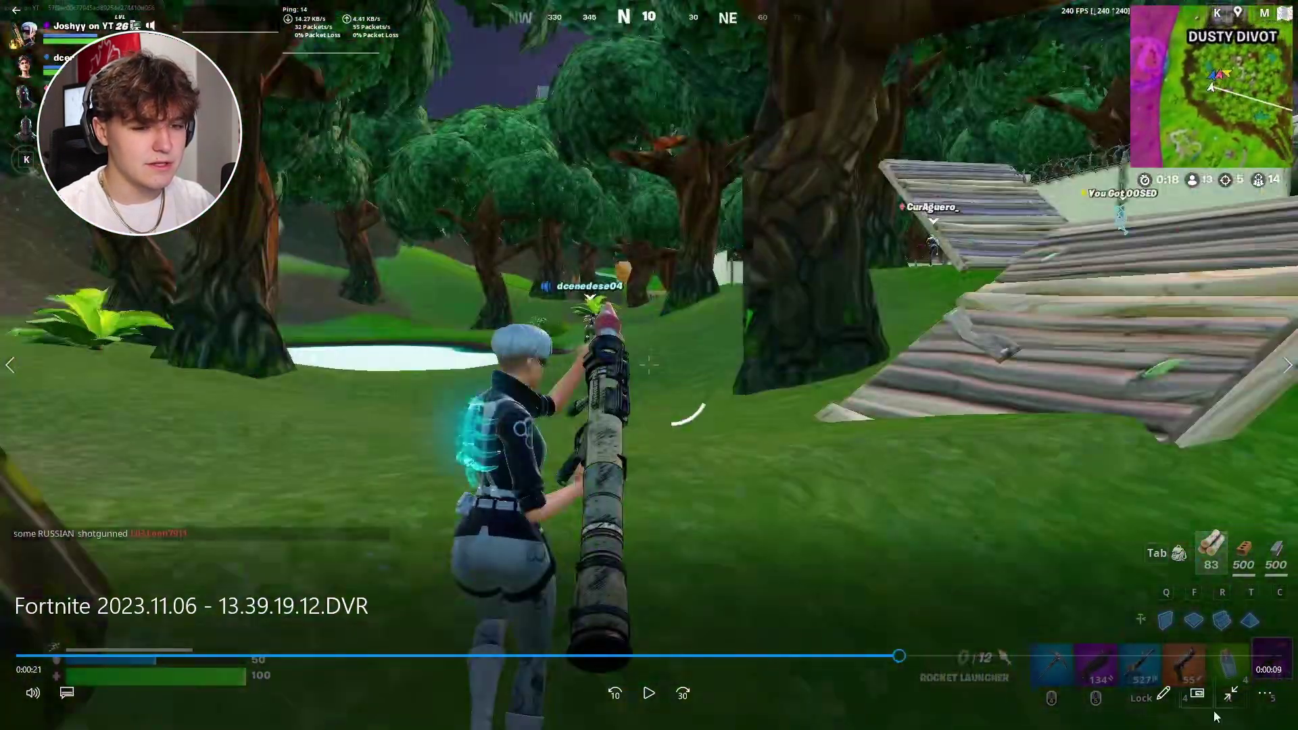
left_click(1162, 693)
left_click(1163, 661)
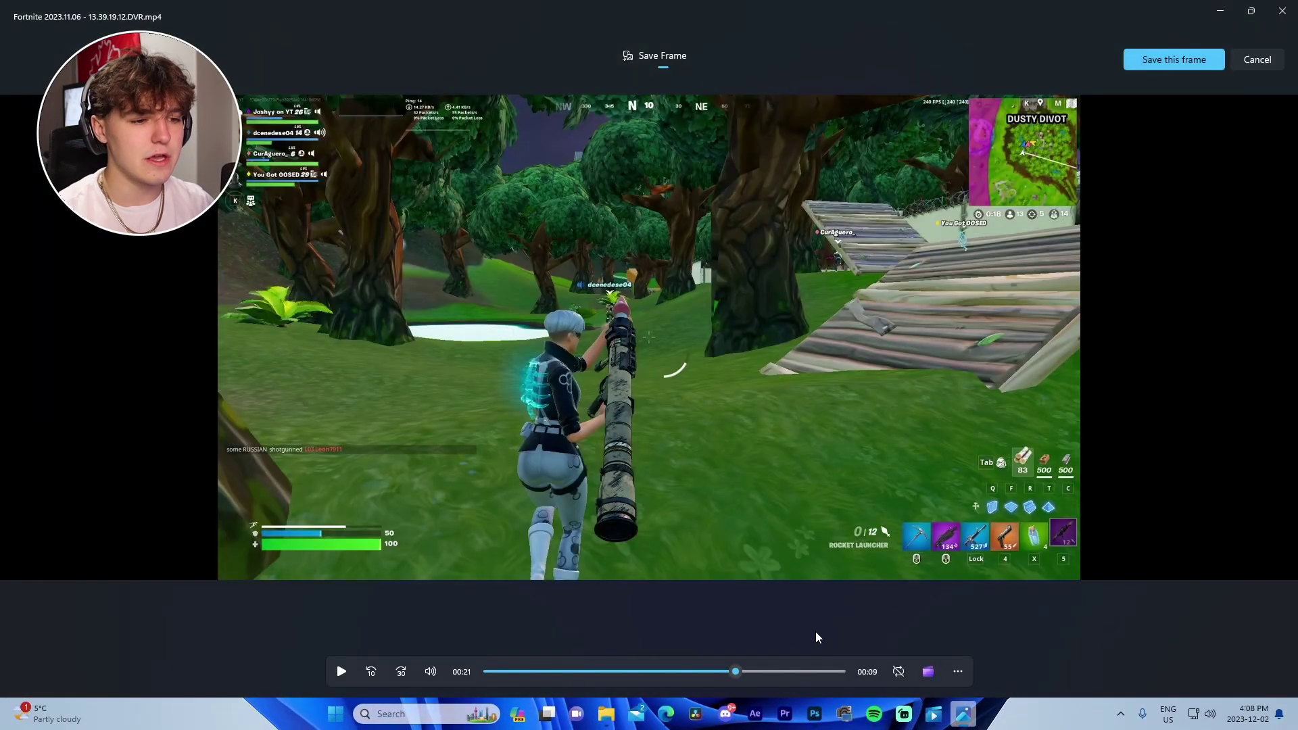
left_click_drag(737, 673, 817, 683)
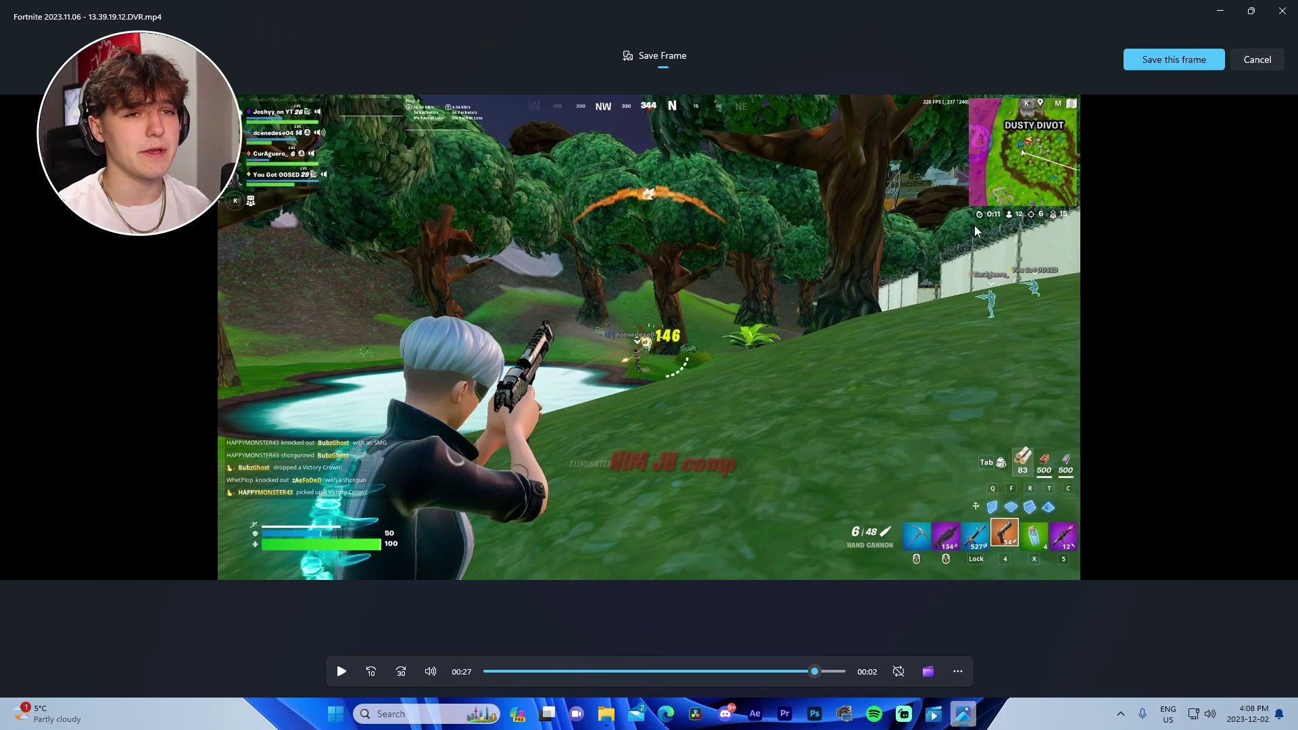
left_click(1153, 65)
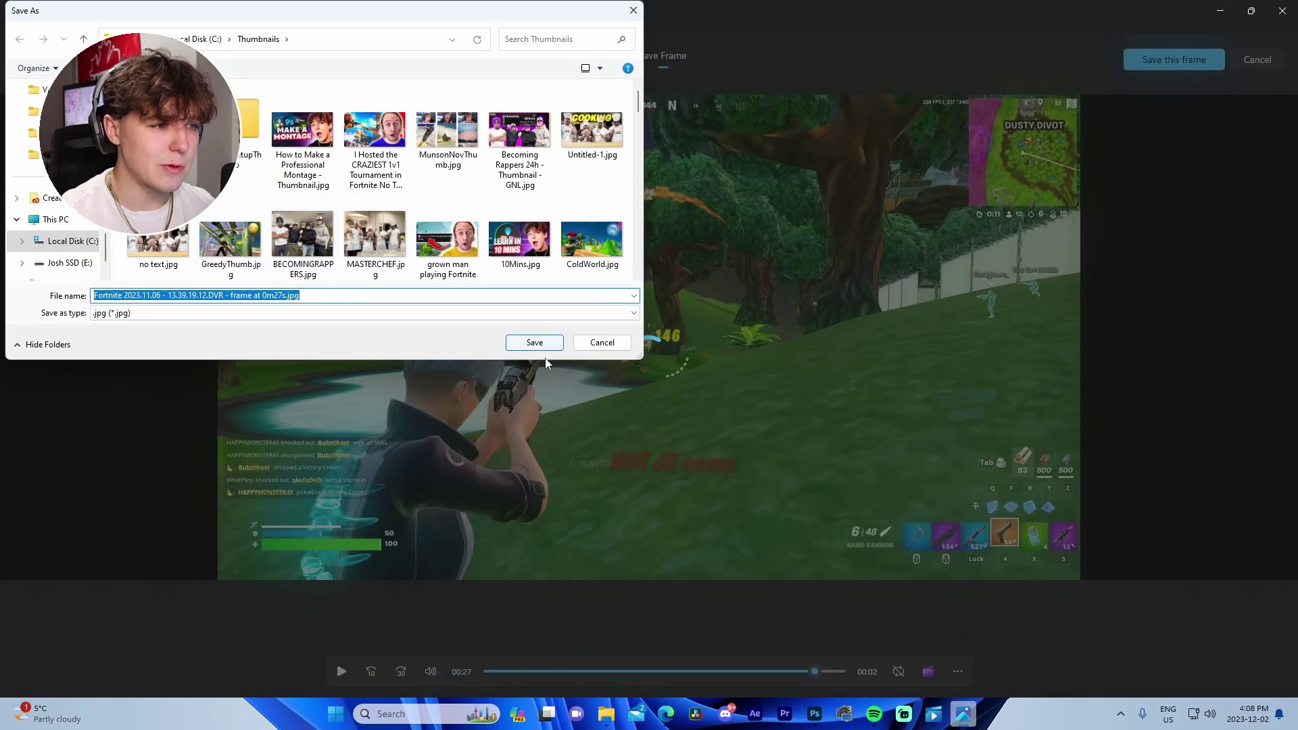
left_click(534, 342)
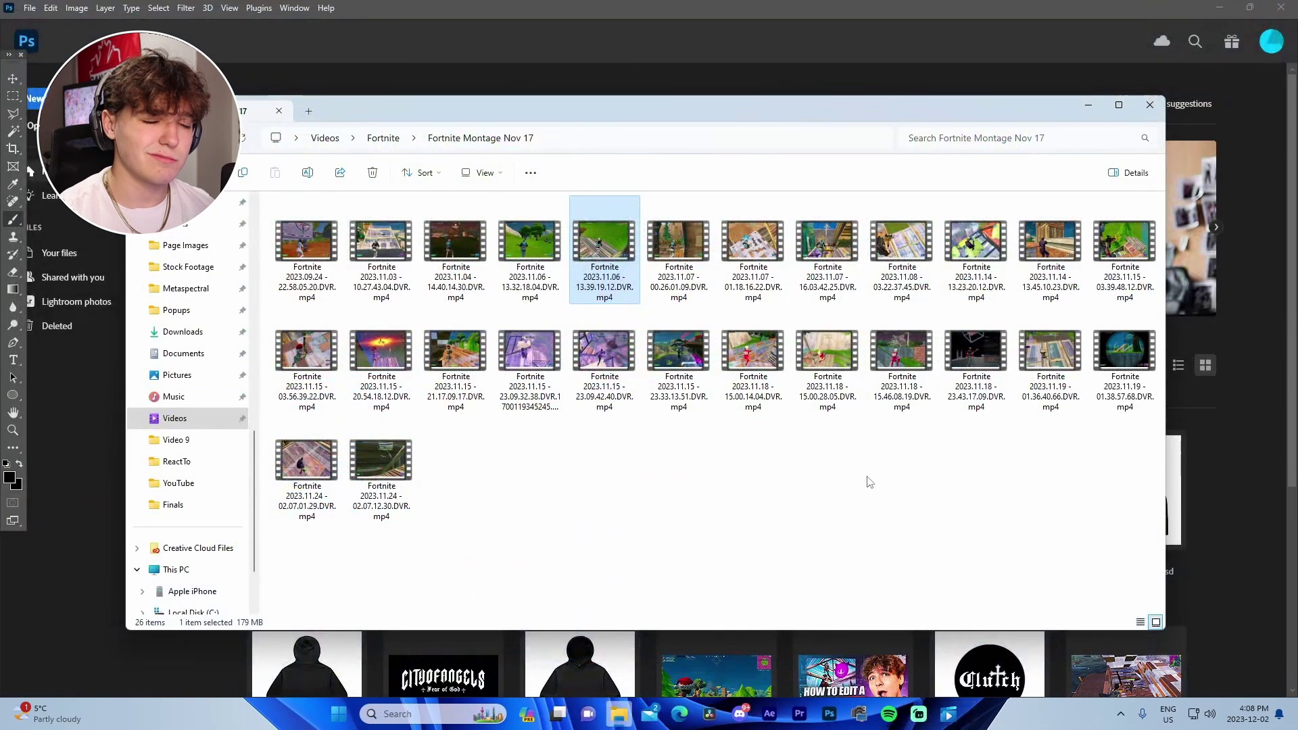
- Return to Photoshop and open the saved 0m27s gameplay frame from the Thumbnails folder
left_click(1185, 536)
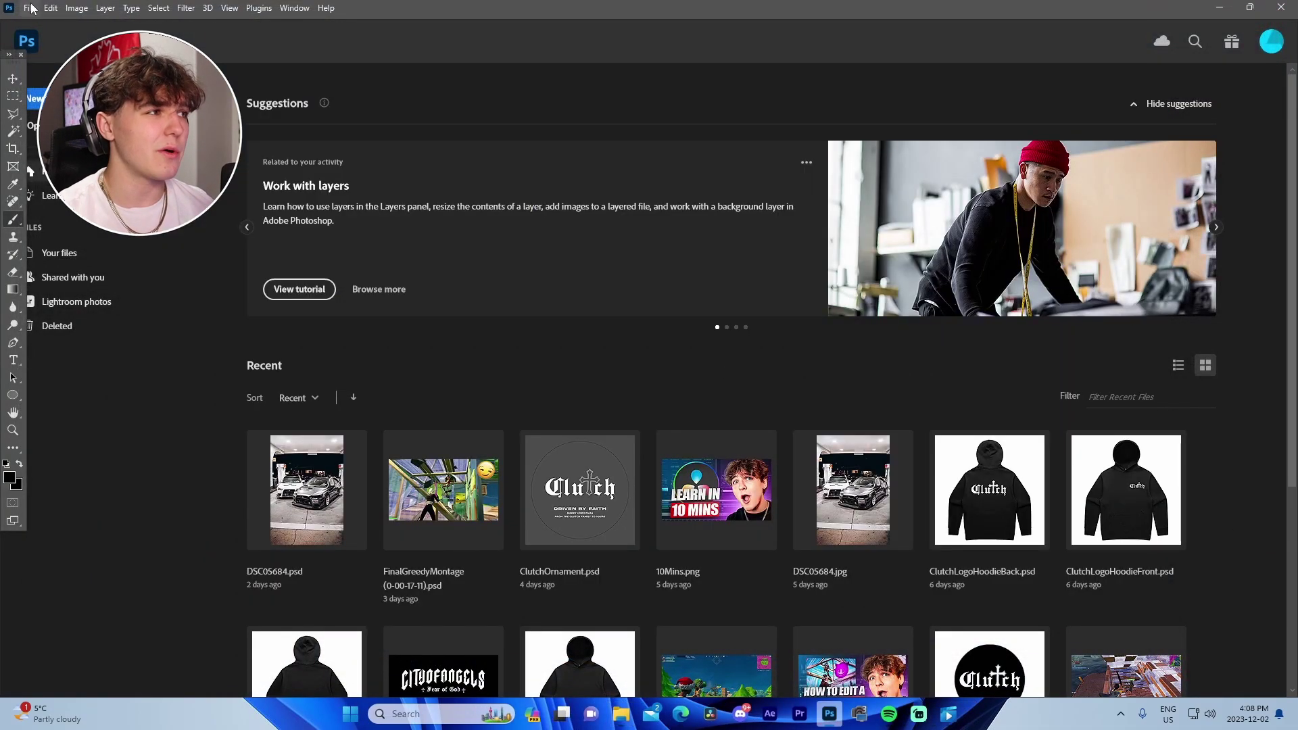
left_click(31, 9)
left_click(50, 37)
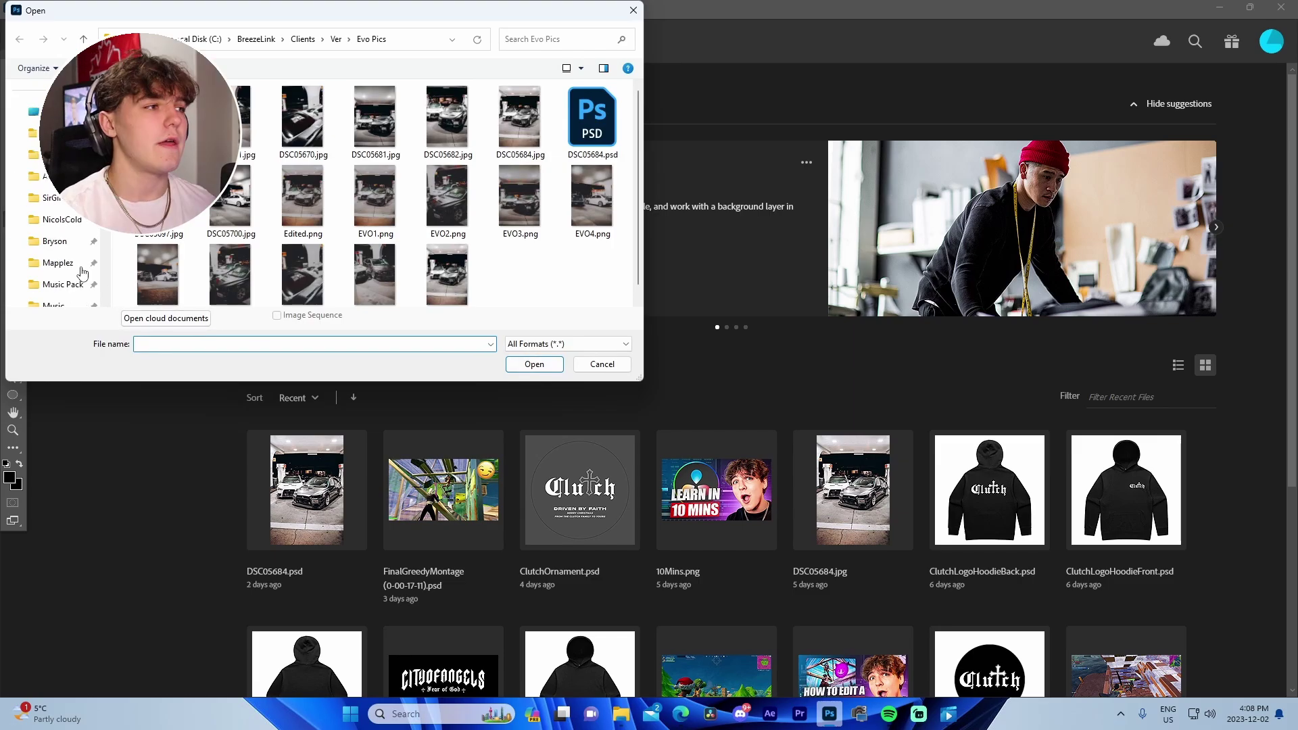
scroll(68, 254, "up", 3)
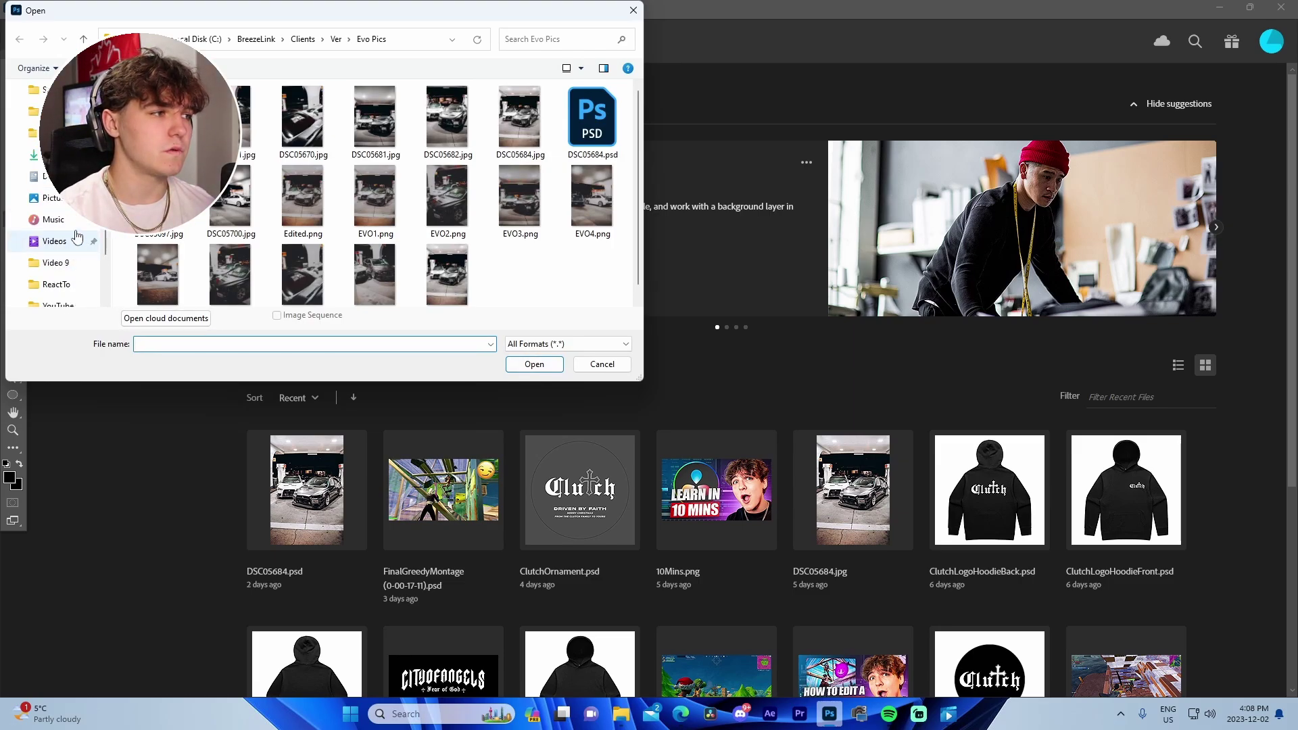
left_click(64, 134)
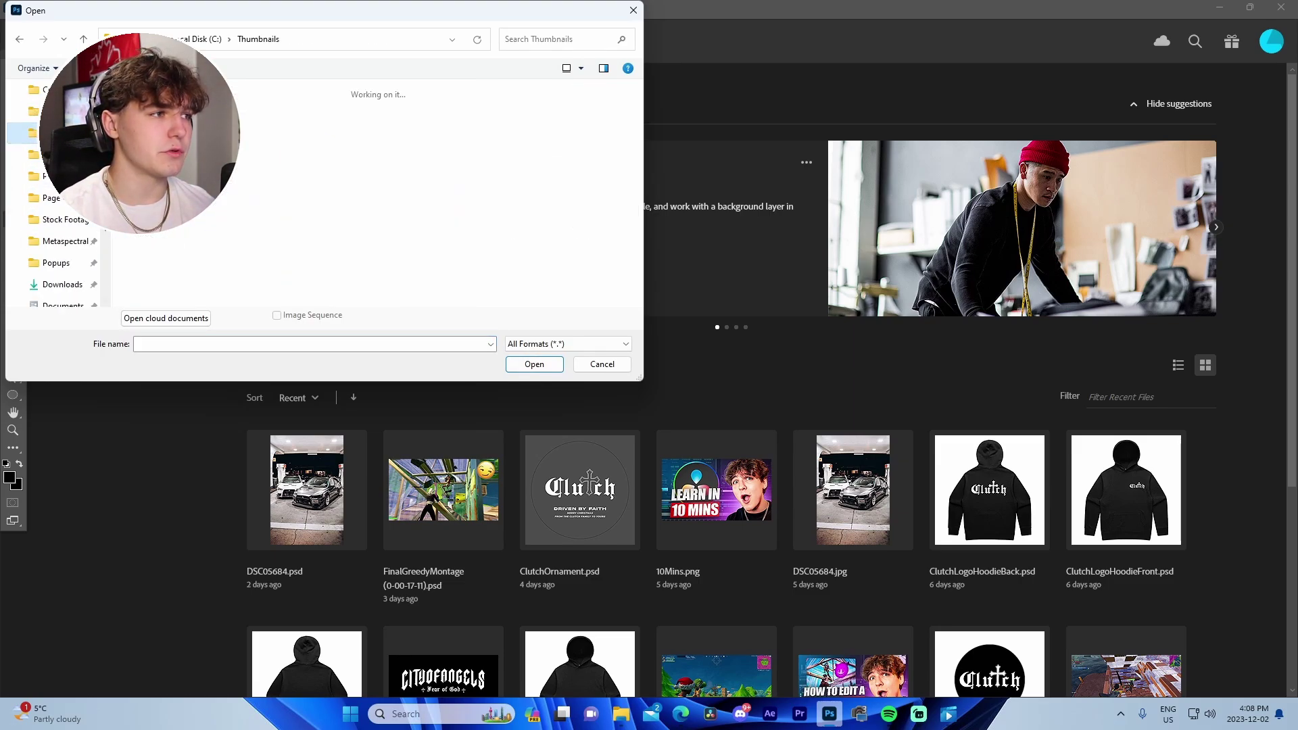
left_click(376, 132)
left_click(519, 368)
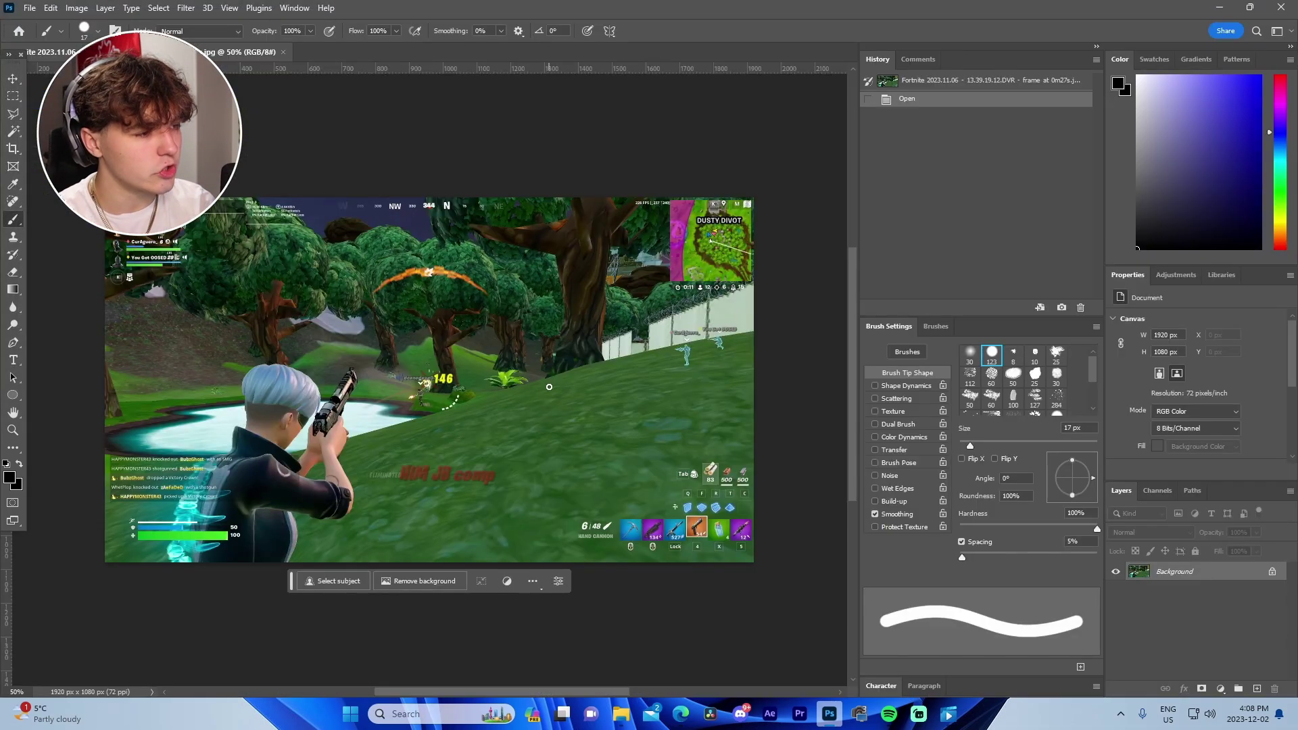
- Open a new browser window and search Google for "smirking emoji png"
right_click(680, 723)
left_click(663, 640)
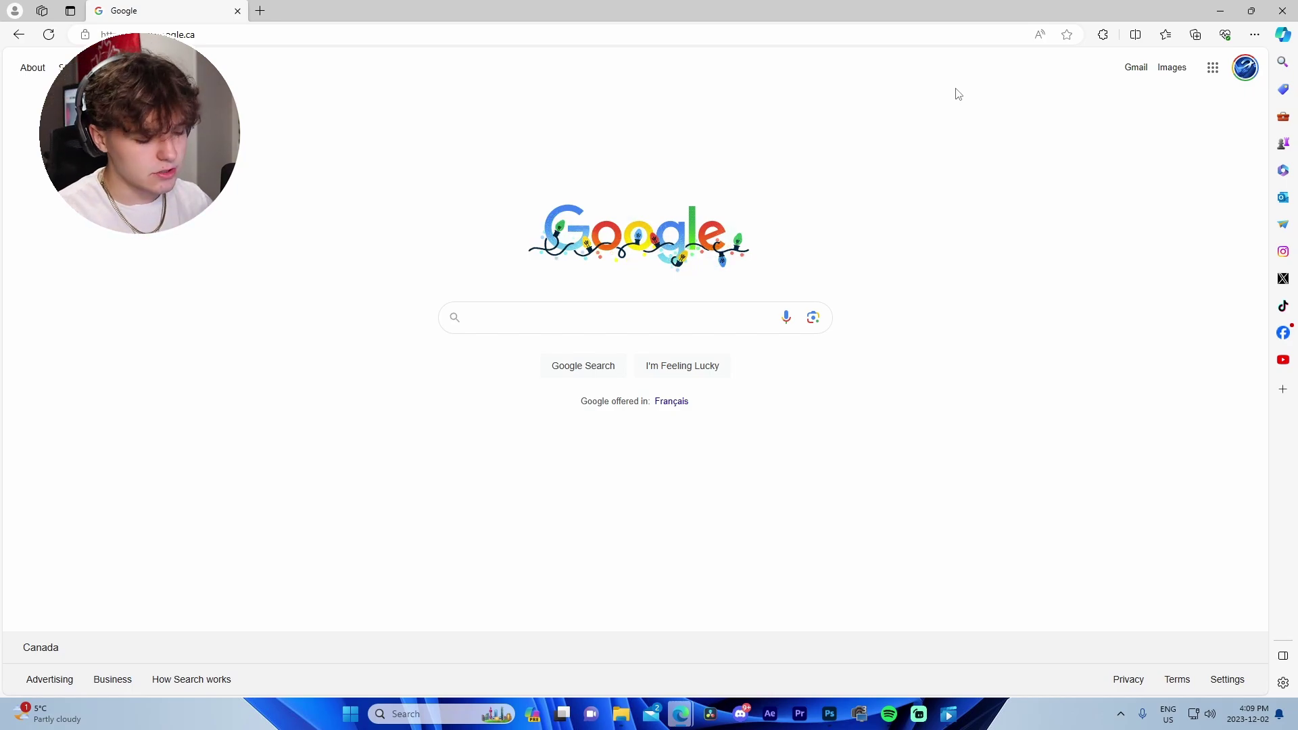
type("smirking emoji png")
key("Return")
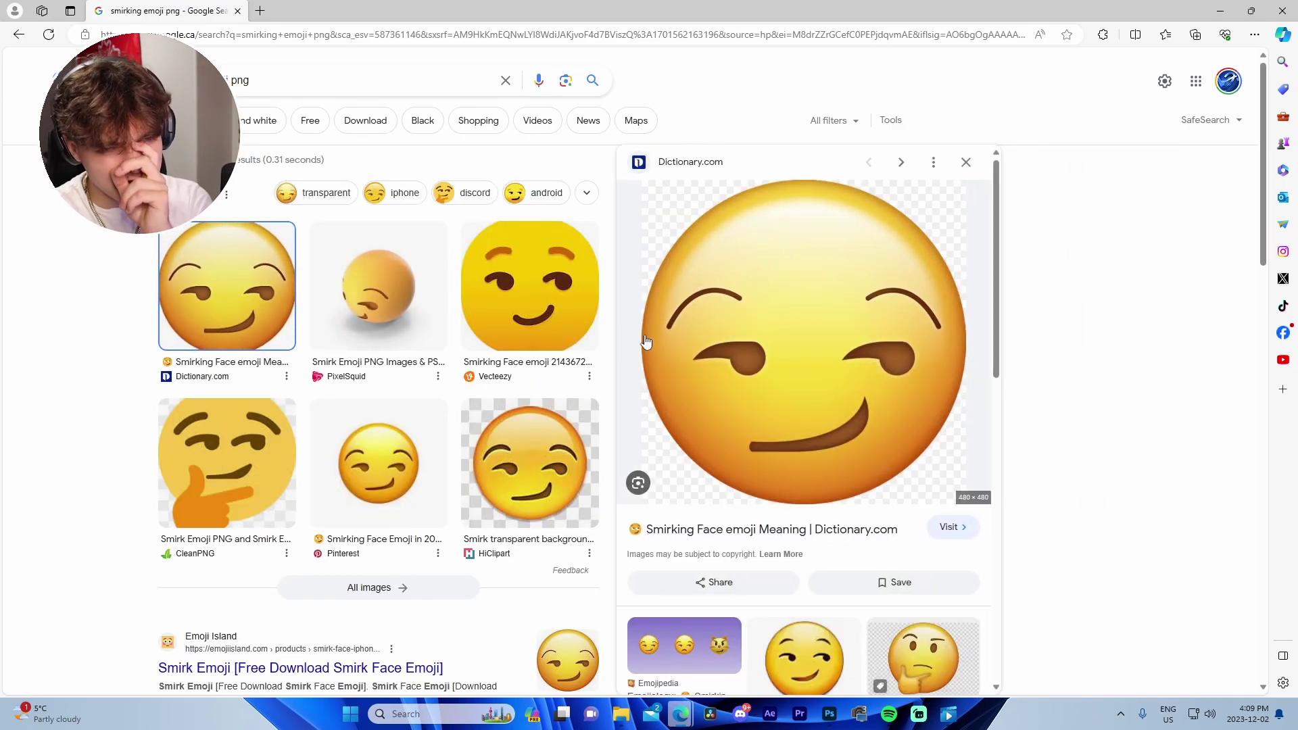
- Save the Dictionary.com smirking face image as adadadadada.png and check its transparent background in the image viewer
right_click(789, 367)
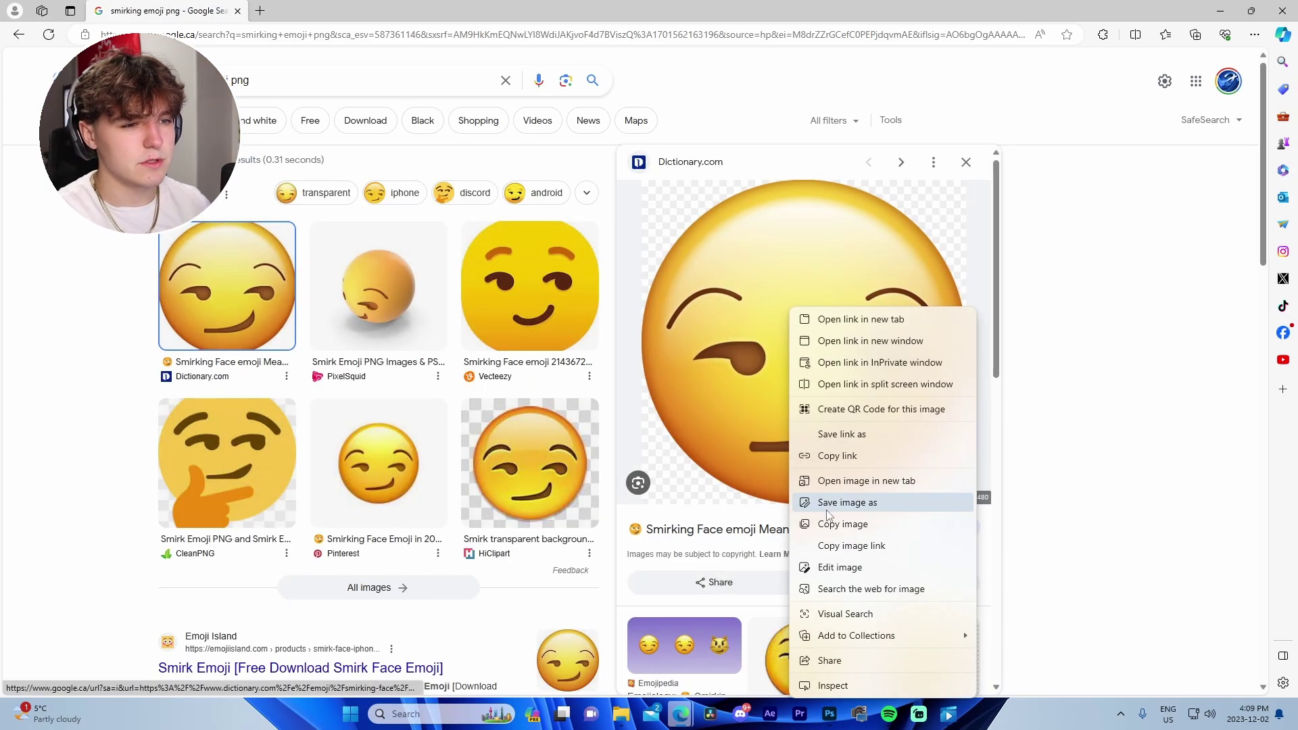
left_click(827, 507)
type("adadadada")
left_click(529, 342)
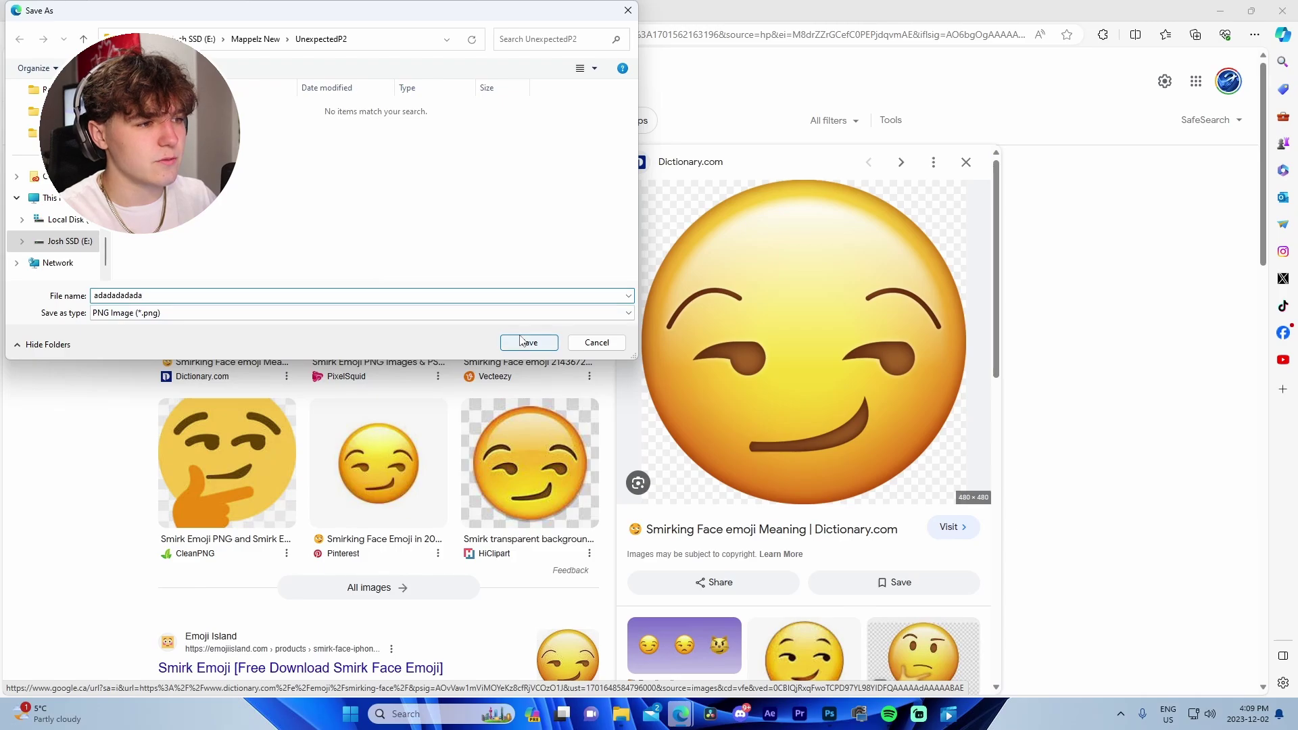
left_click(529, 318)
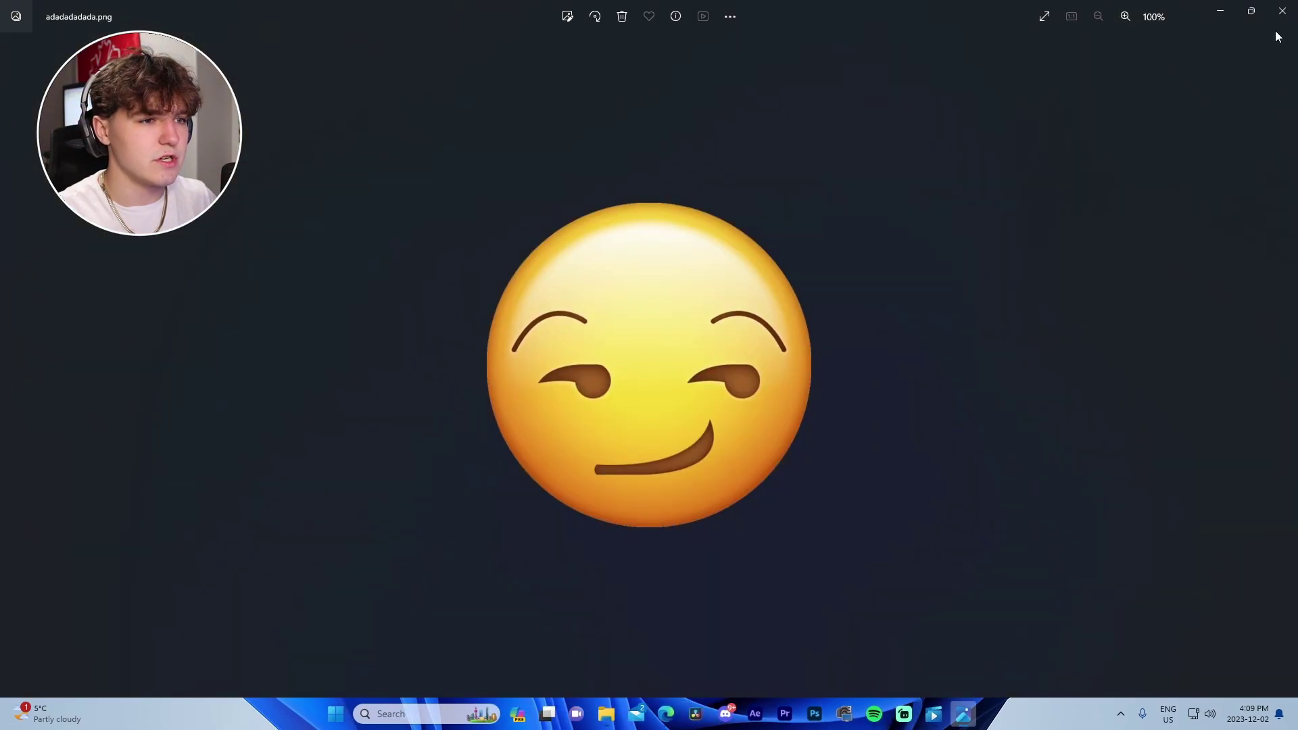
left_click(1281, 11)
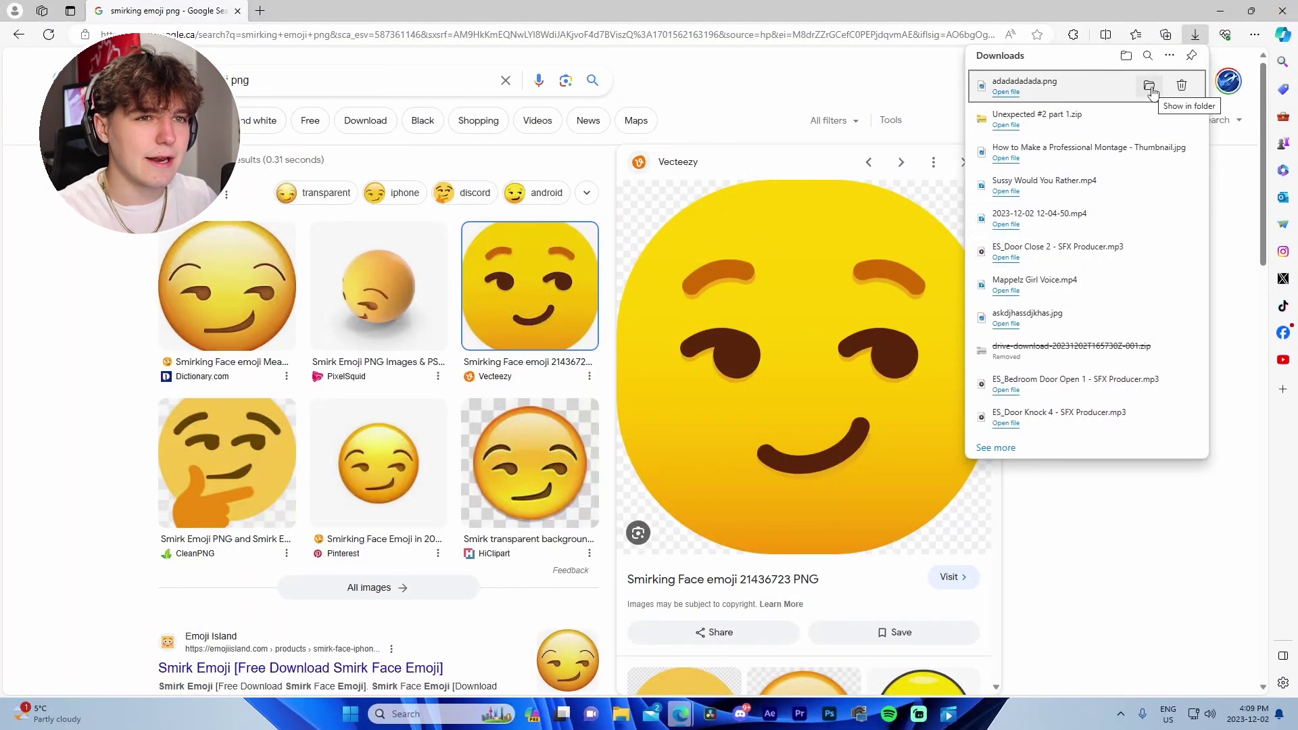
- Place adadadadada.png from its download folder into the Photoshop frame and position the emoji over the image's upper-right area
left_click(1149, 86)
left_click(1219, 12)
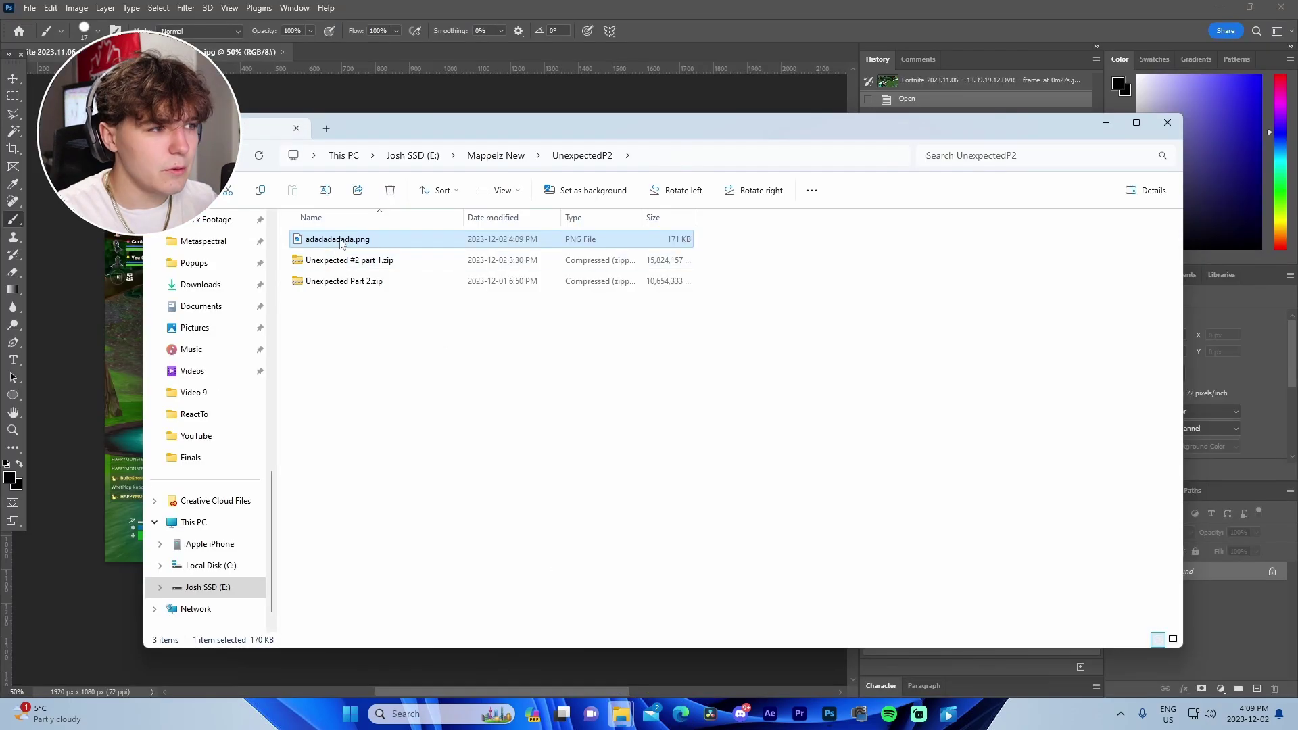
left_click_drag(338, 238, 220, 379)
left_click_drag(465, 348, 689, 257)
left_click(712, 402)
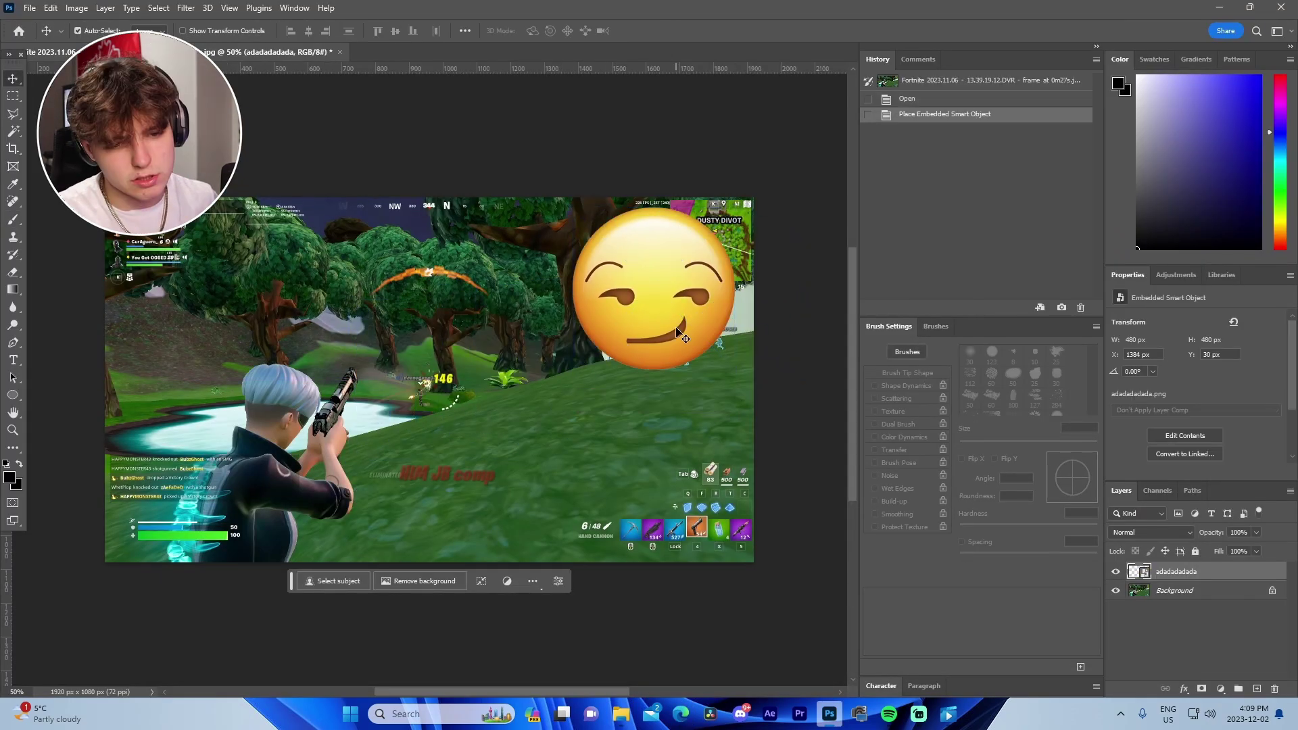
- Hide the emoji layer and select the Background layer
left_click(1115, 571)
left_click(1179, 592)
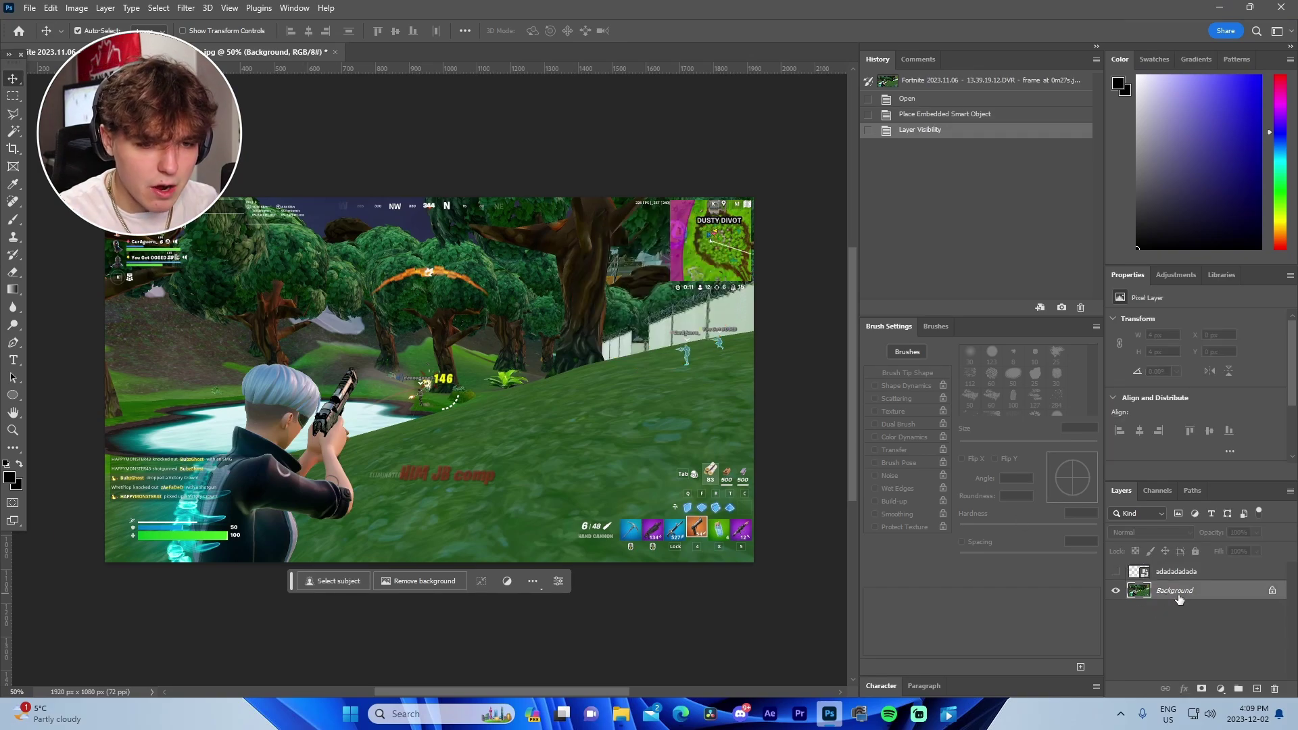
- Unlock the Background layer, then enlarge it, rotate it about 5° clockwise and reposition it to fill the canvas
left_click(1271, 590)
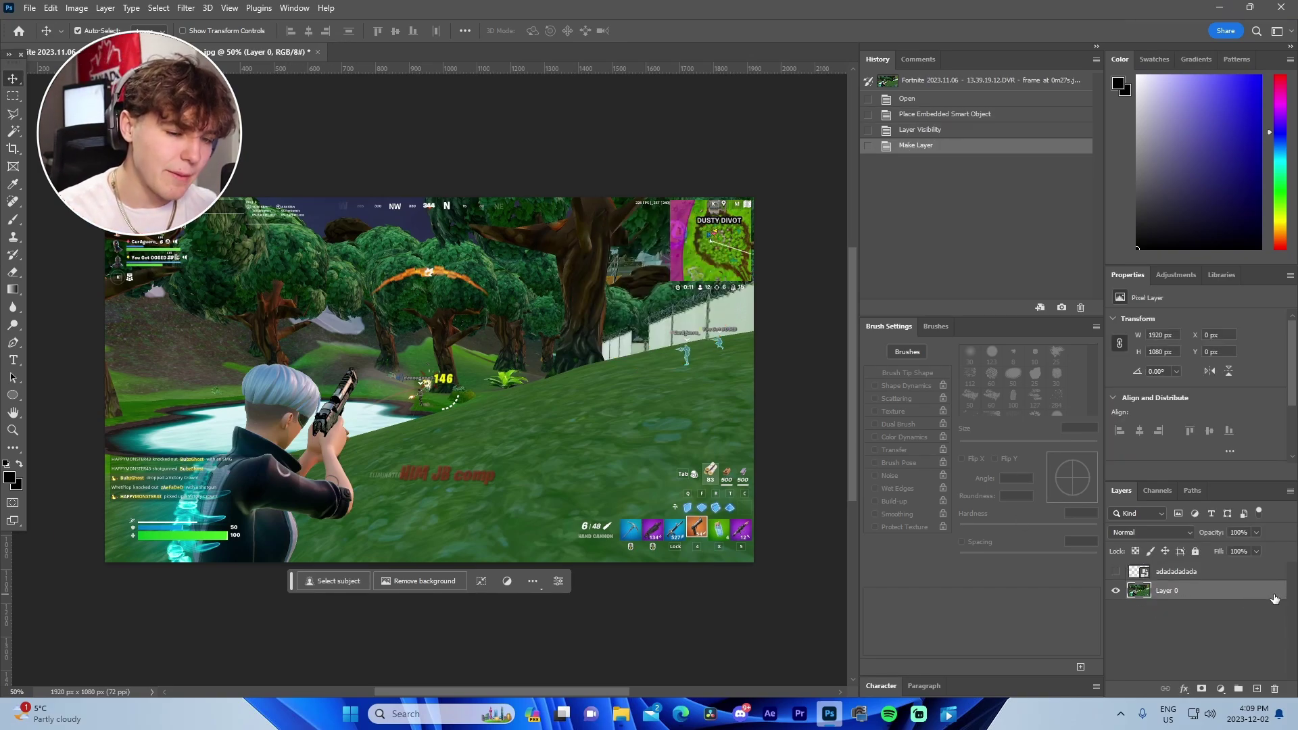
key("ctrl+t")
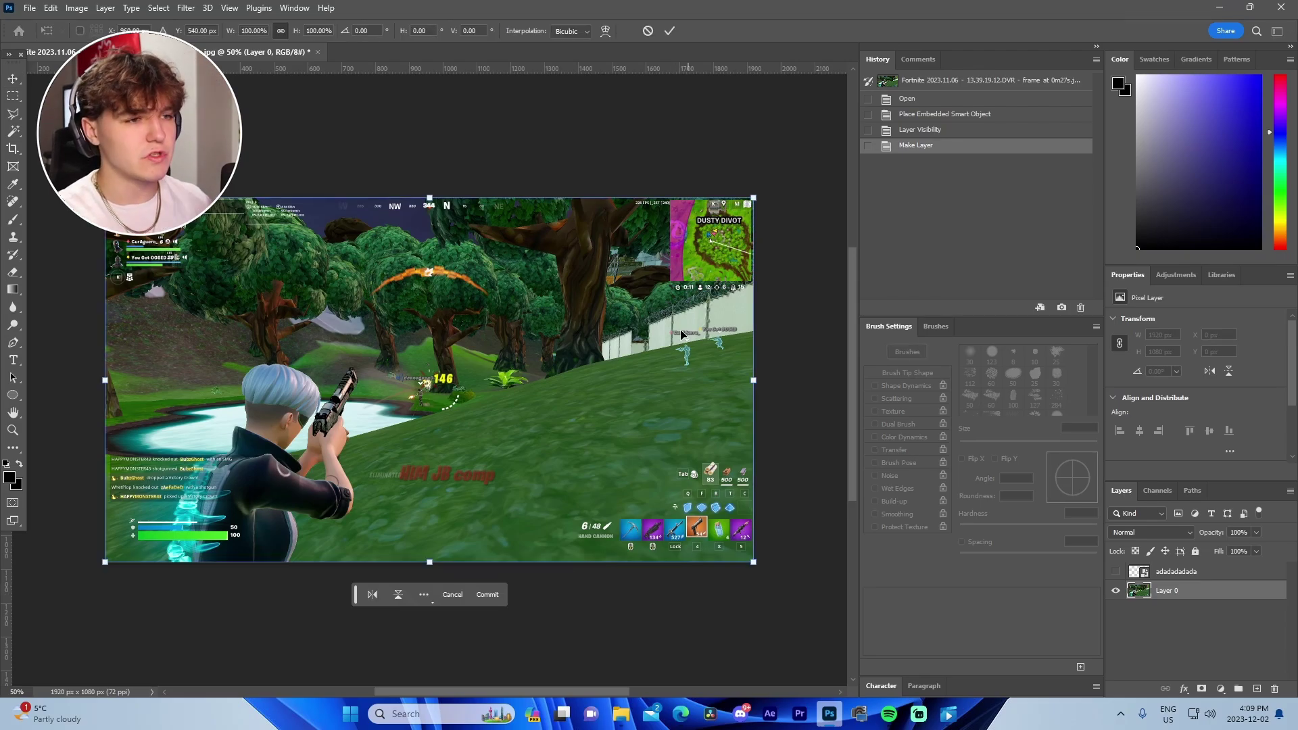
left_click_drag(753, 198, 826, 157)
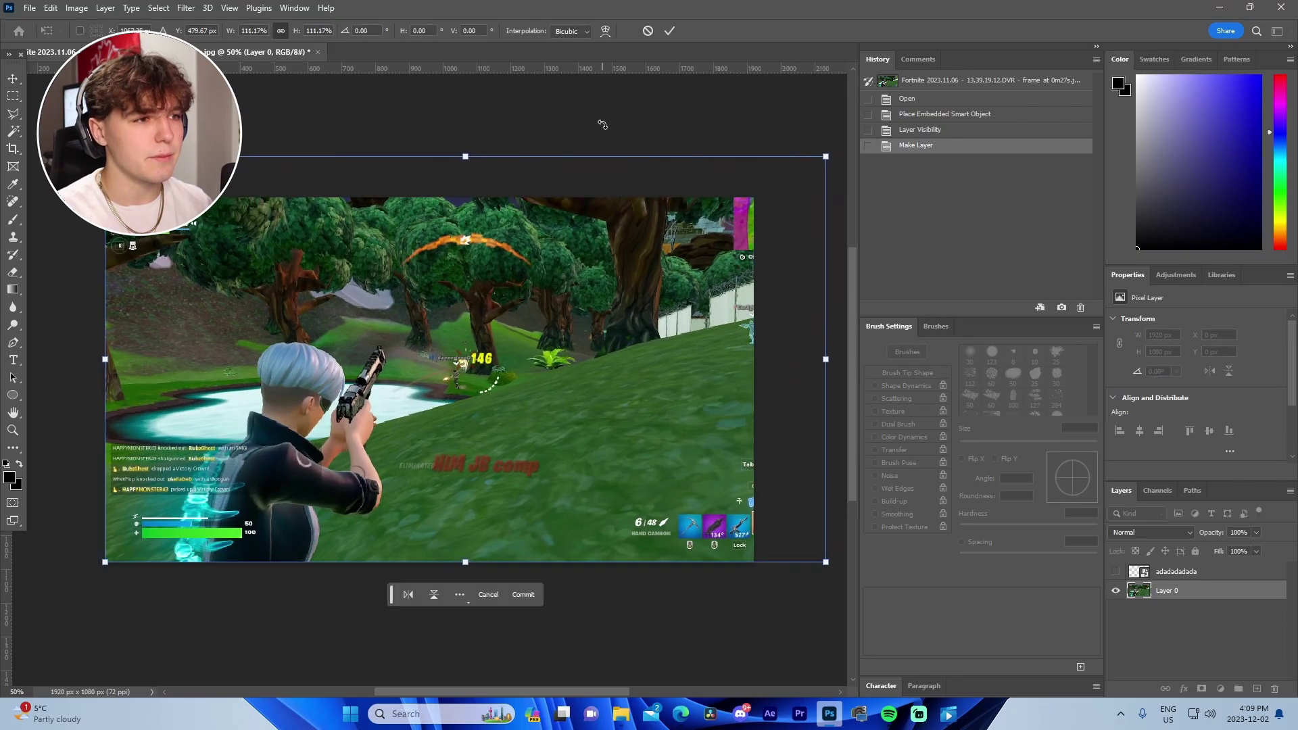
left_click_drag(600, 124, 624, 133)
left_click_drag(621, 223, 595, 245)
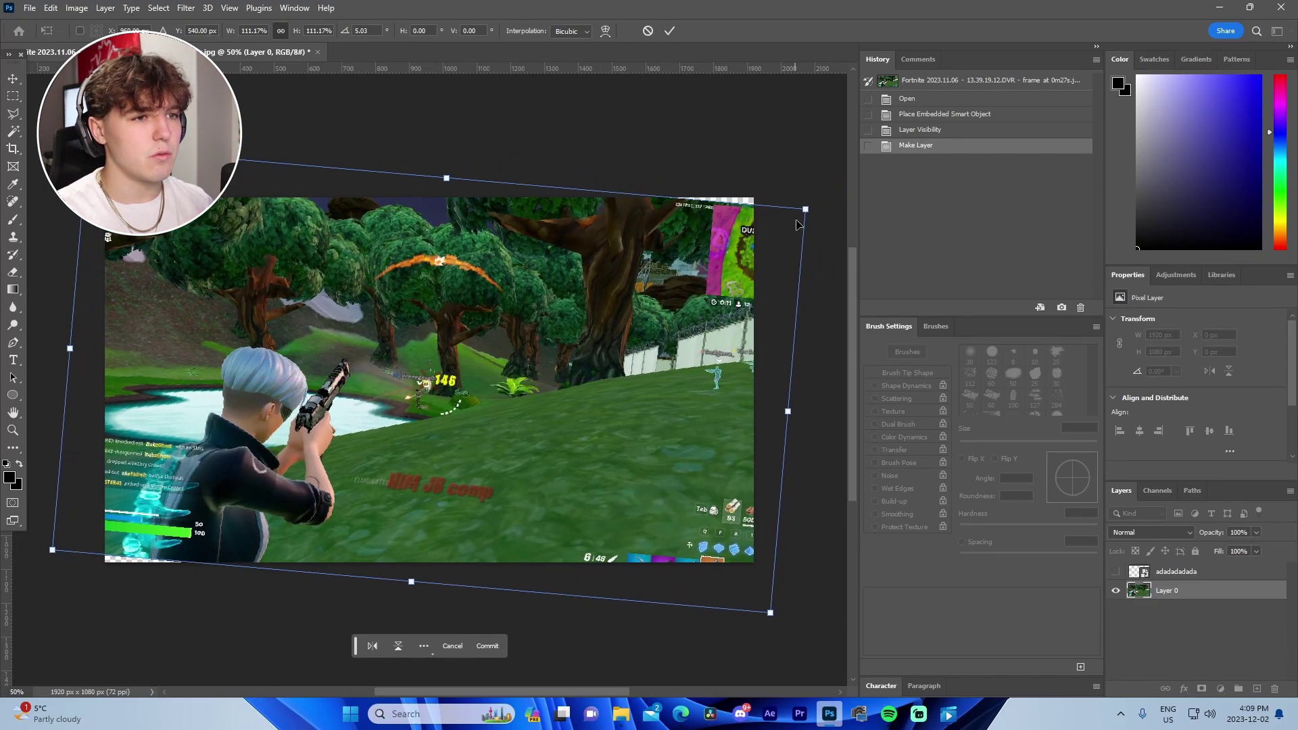
left_click_drag(801, 211, 841, 198)
left_click_drag(732, 238, 703, 247)
key("Return")
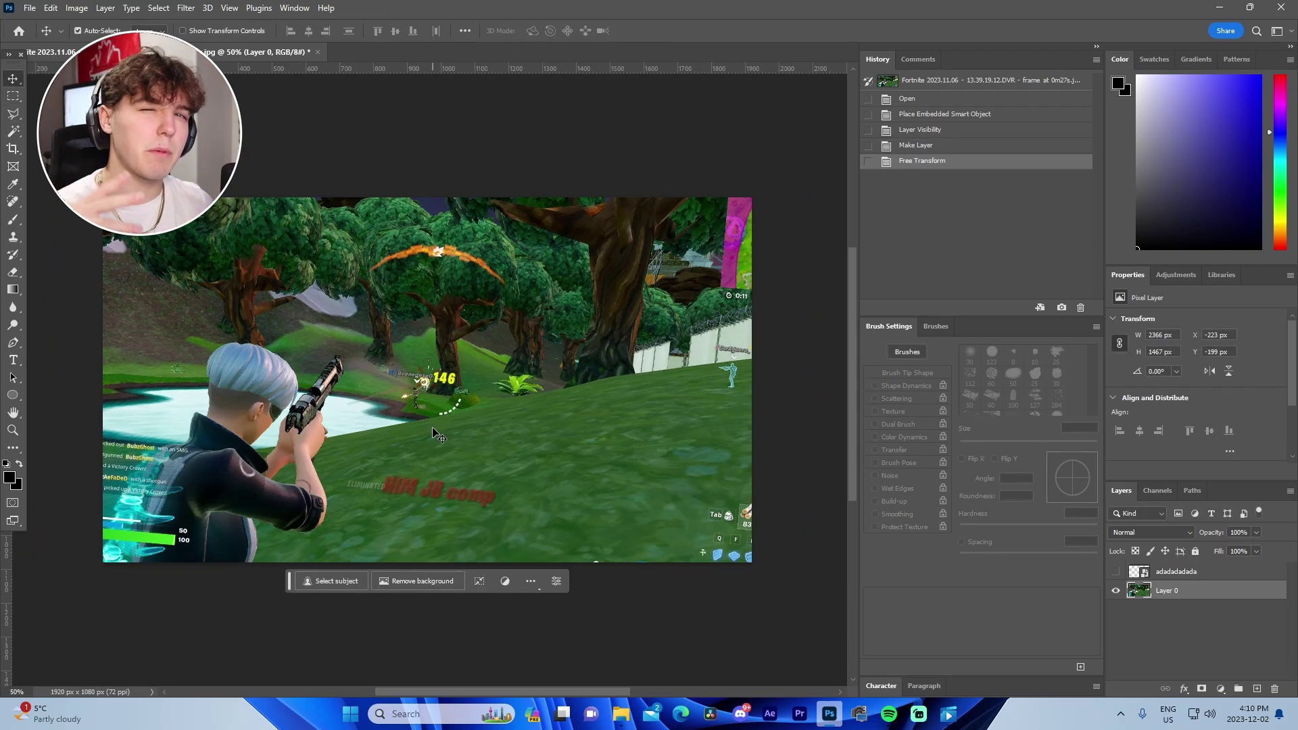
- Add a Brightness/Contrast adjustment layer above the gameplay image with brightness 40 and contrast 15
scroll(483, 408, "down", 5)
scroll(483, 408, "up", 6)
scroll(482, 408, "down", 3)
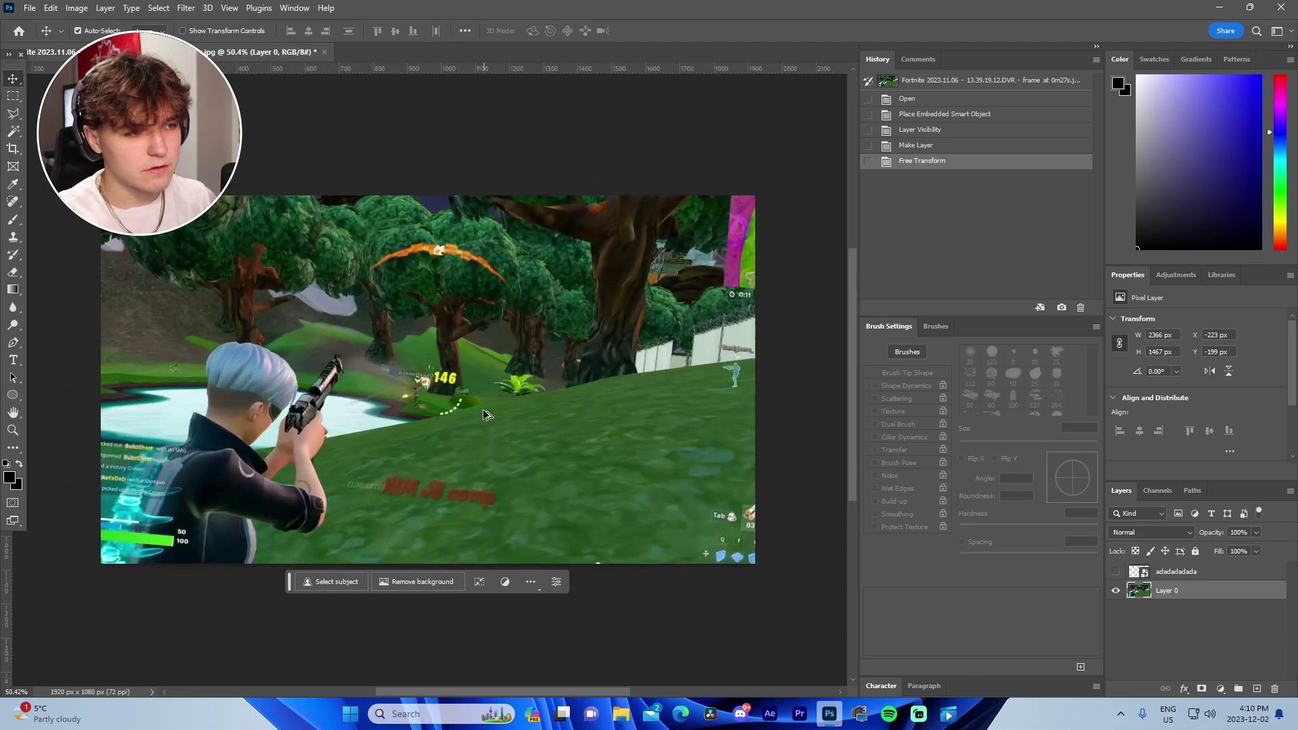
scroll(483, 408, "up", 2)
left_click(1172, 275)
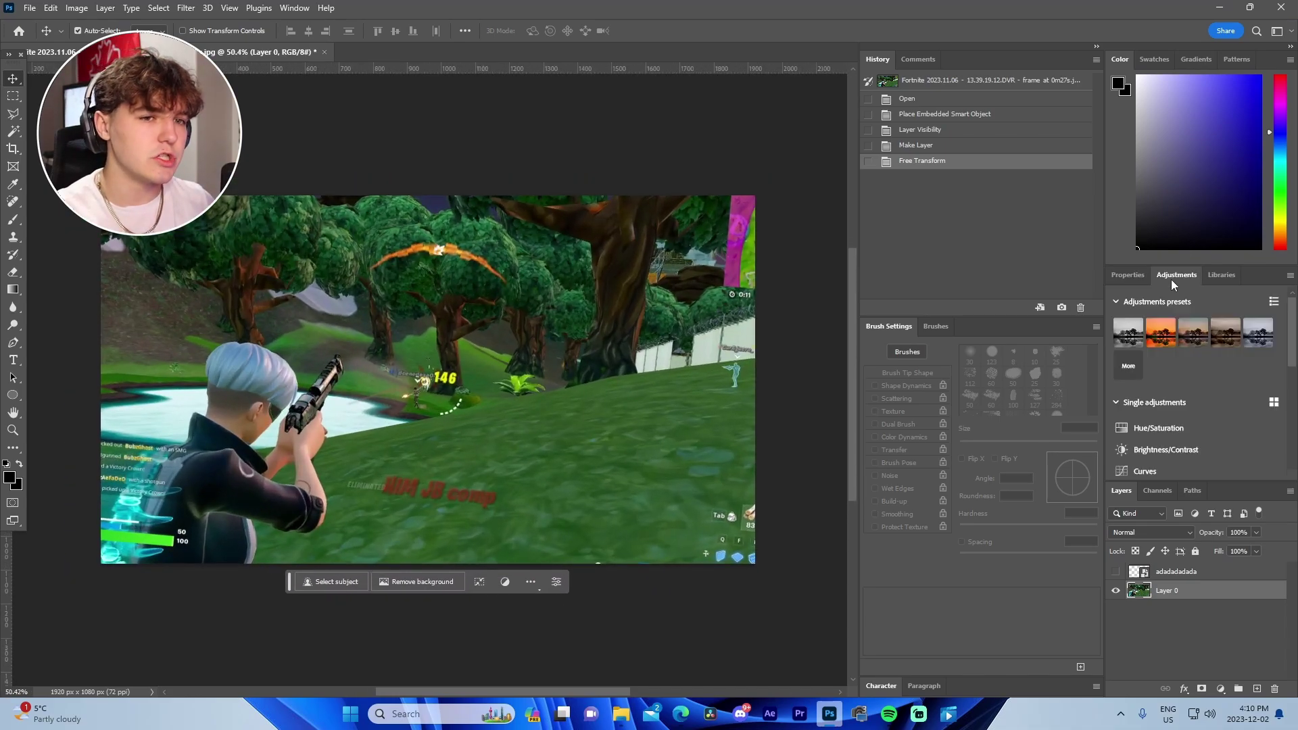
left_click(1157, 448)
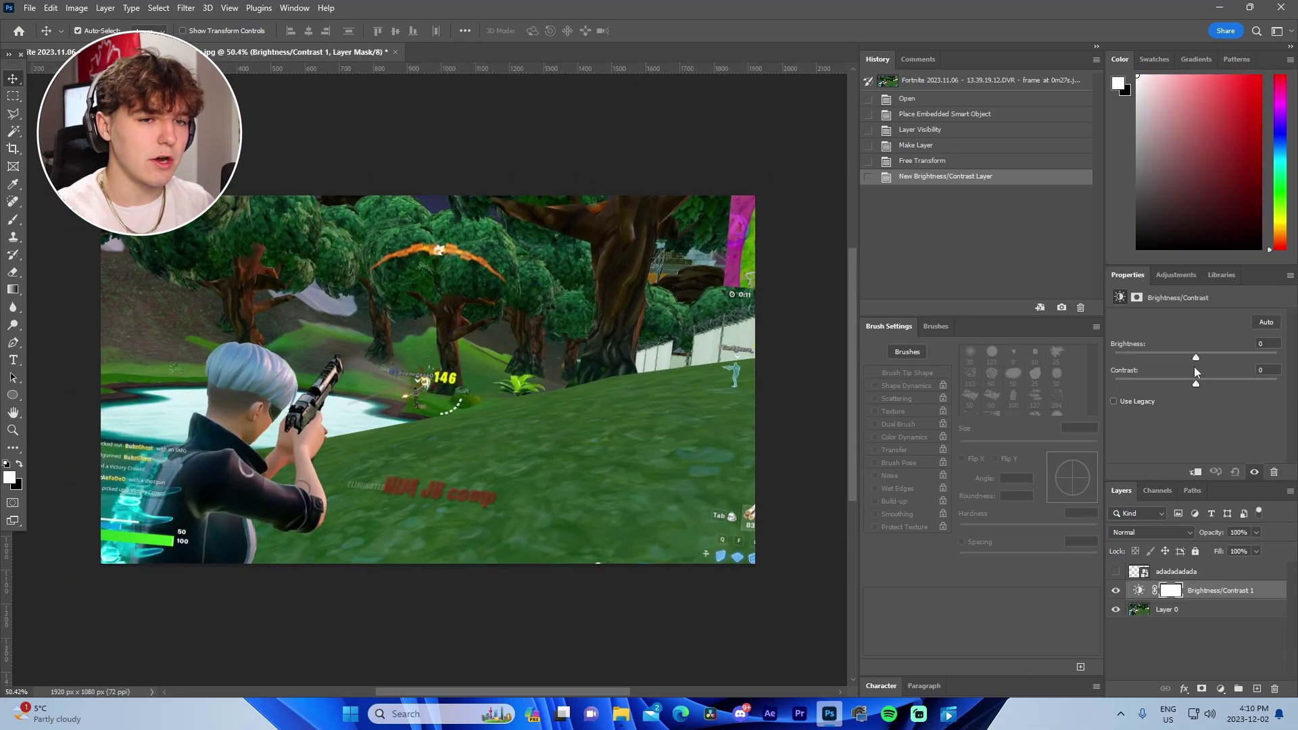
mouse_move(1194, 366)
left_mouse_down()
mouse_move(1215, 368)
mouse_move(1201, 385)
left_mouse_up()
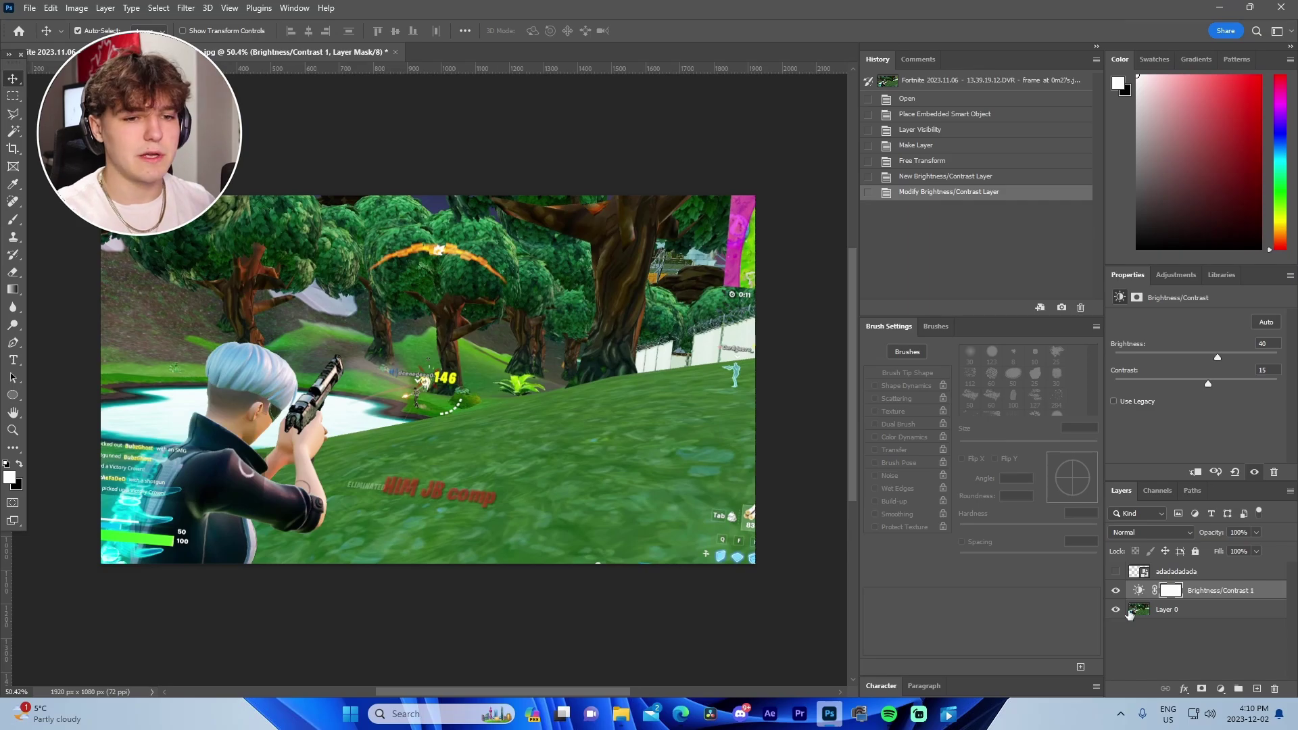
- Toggle the Brightness/Contrast layer's visibility repeatedly to compare the image with and without the adjustment
left_click(1120, 593)
left_click(1119, 593)
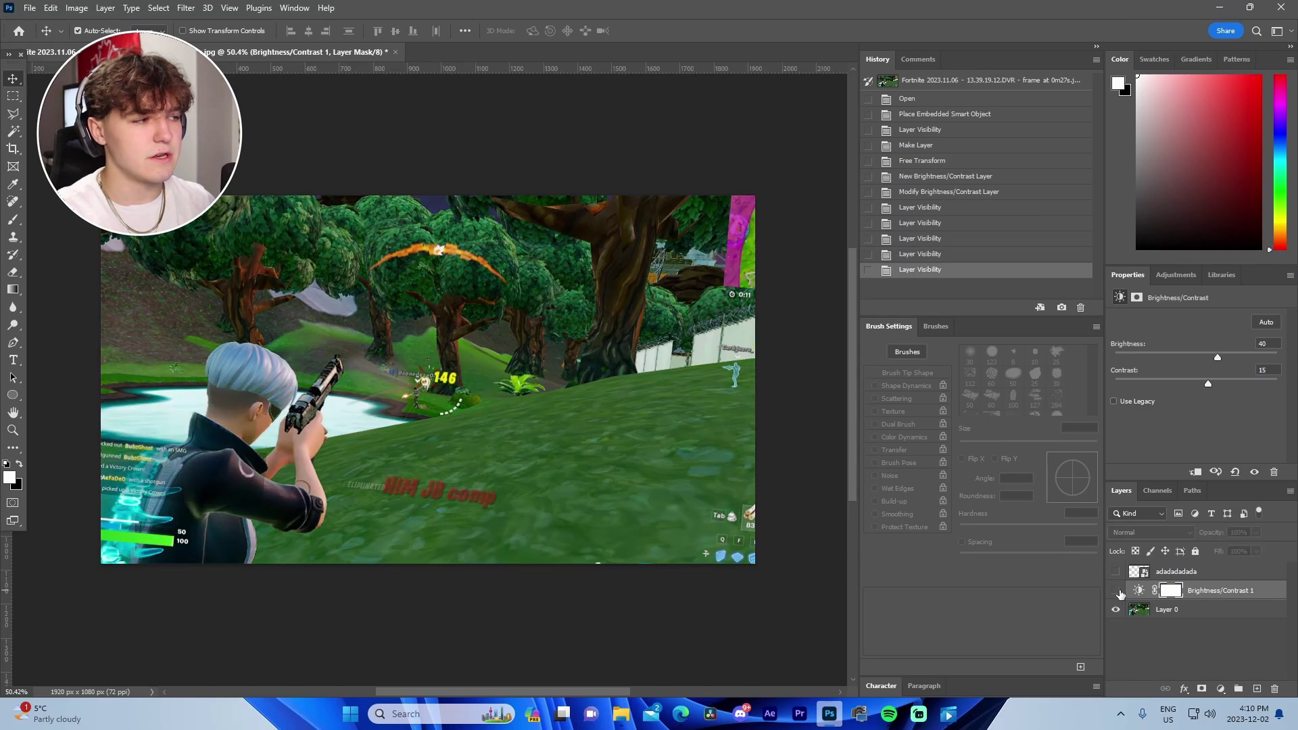
left_click(1119, 593)
left_click(1120, 593)
left_click(1119, 593)
left_click(1119, 594)
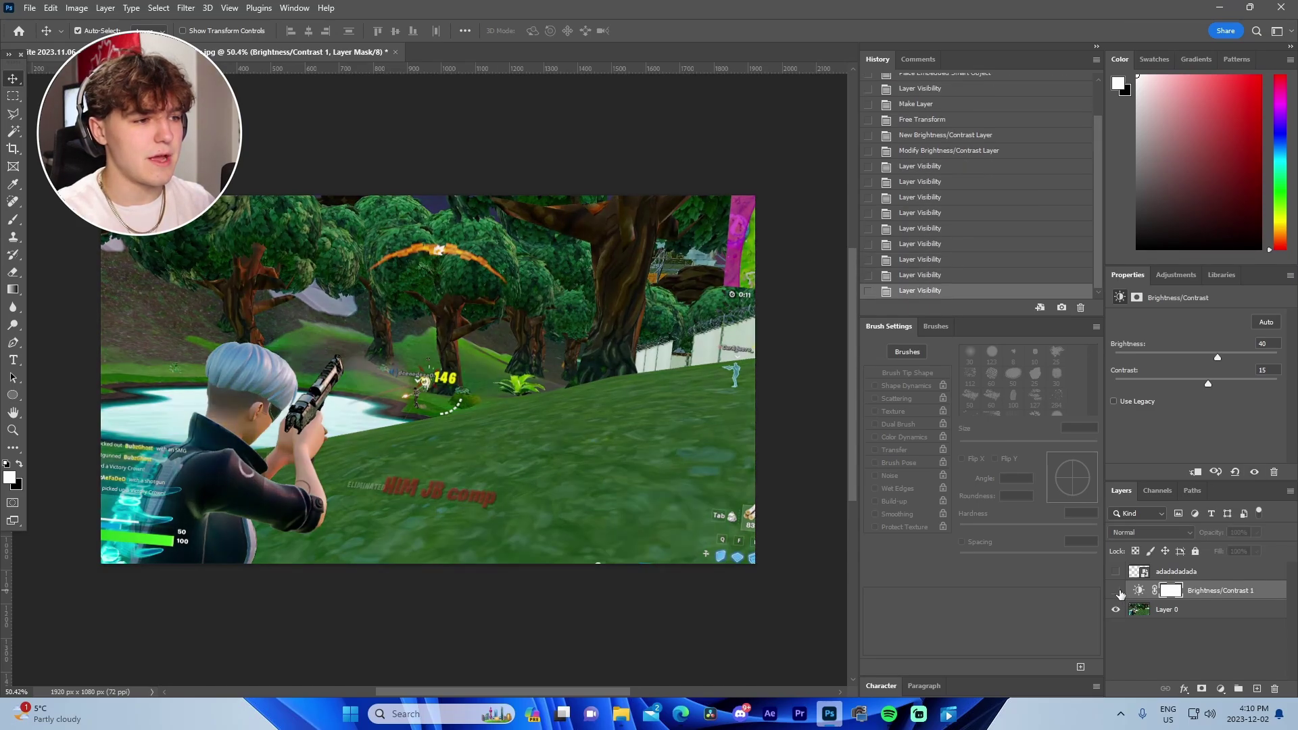
left_click(1119, 593)
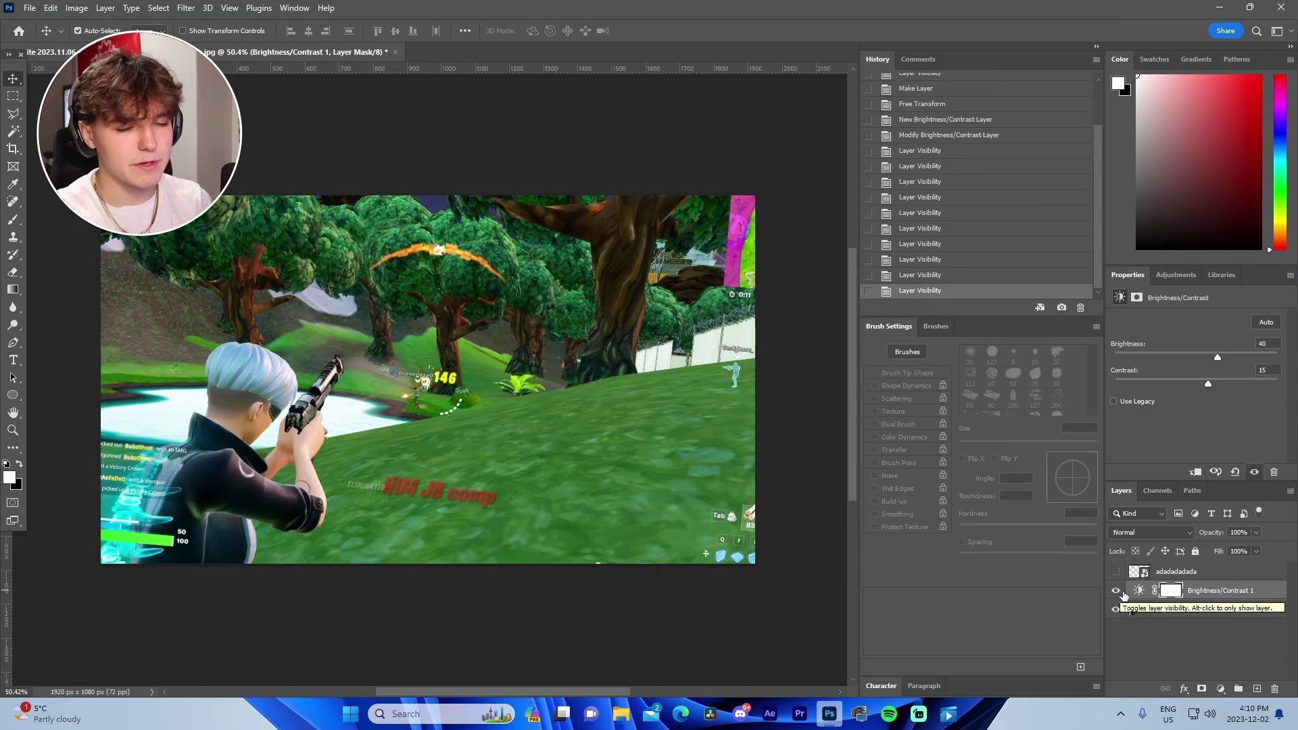
- Try a Spin Radial Blur with amount 5 and Best quality on Layer 0, and undo it
left_click(1166, 610)
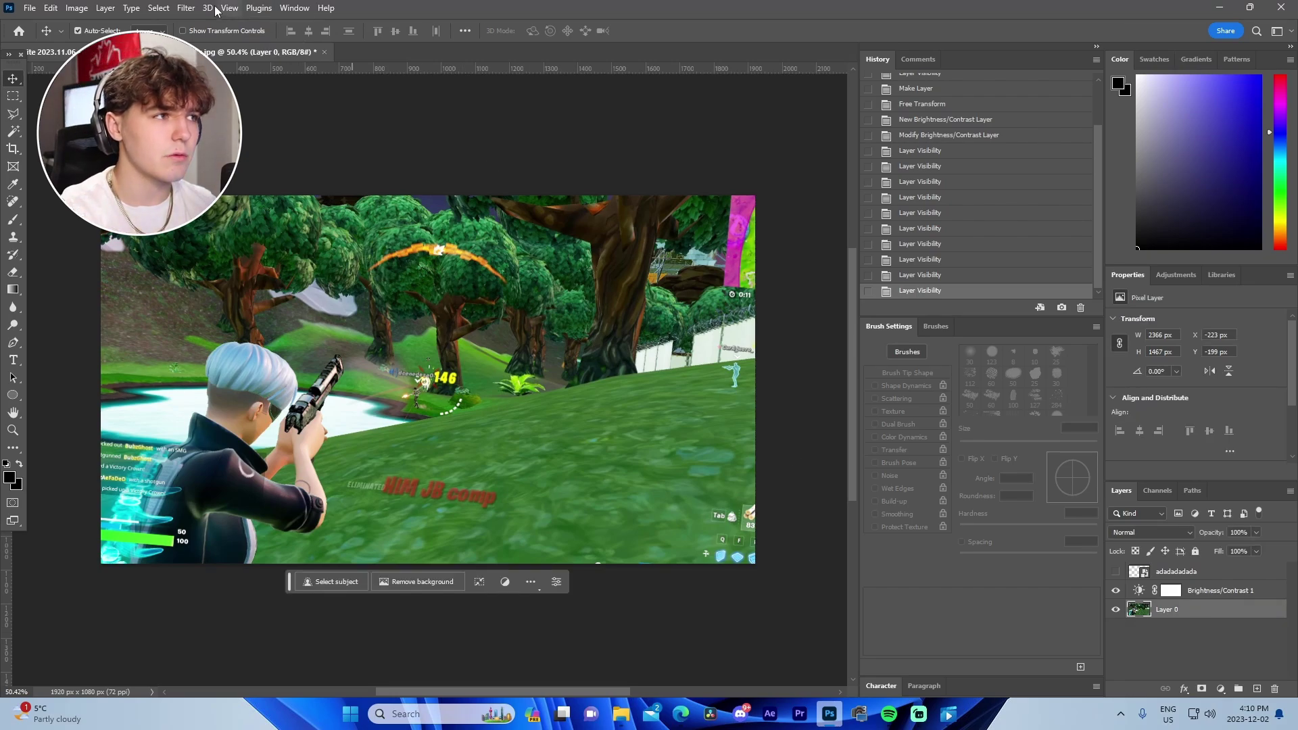
left_click(177, 9)
mouse_move(335, 183)
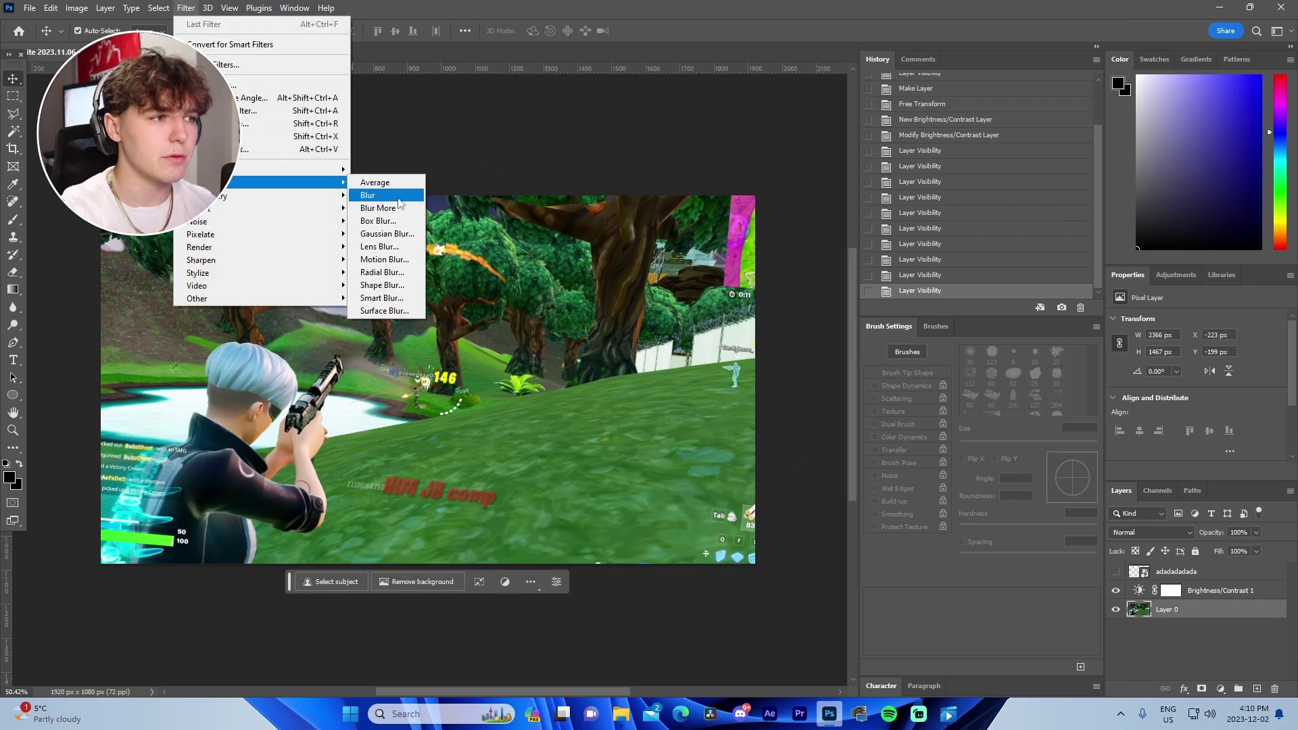
left_click(388, 277)
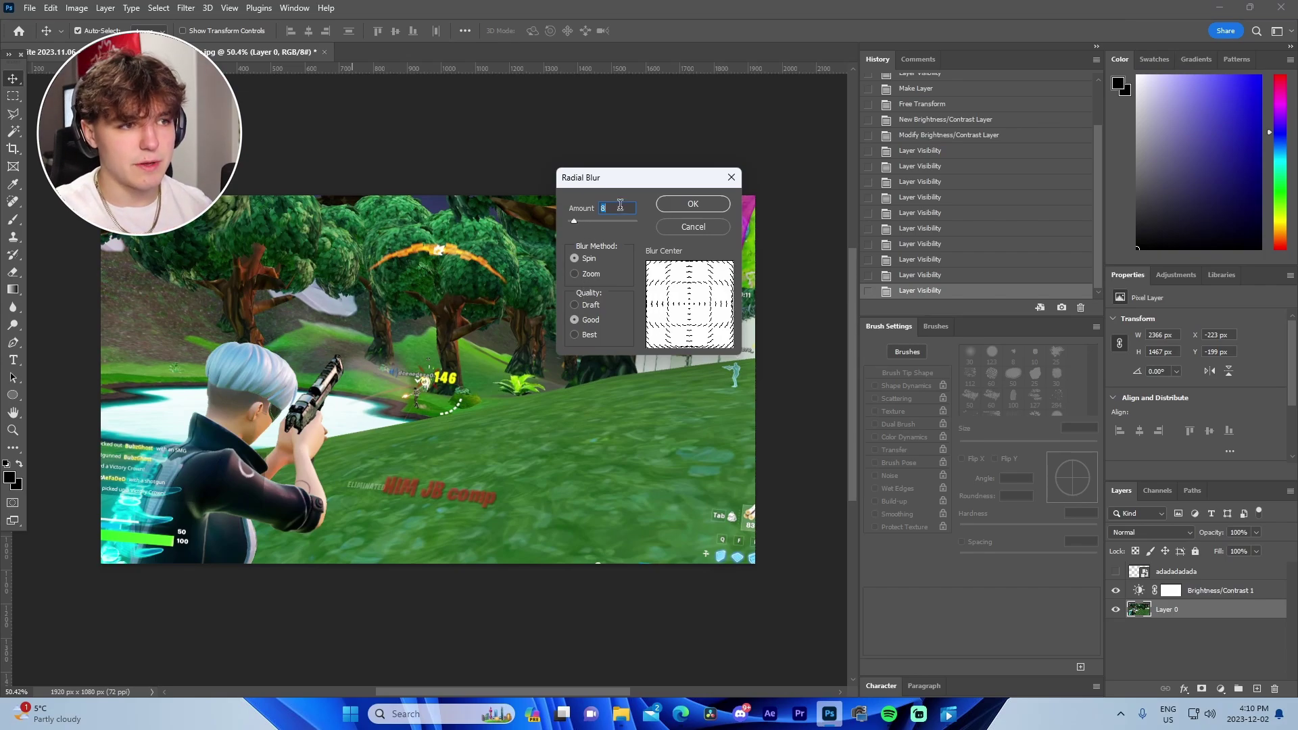
type("5")
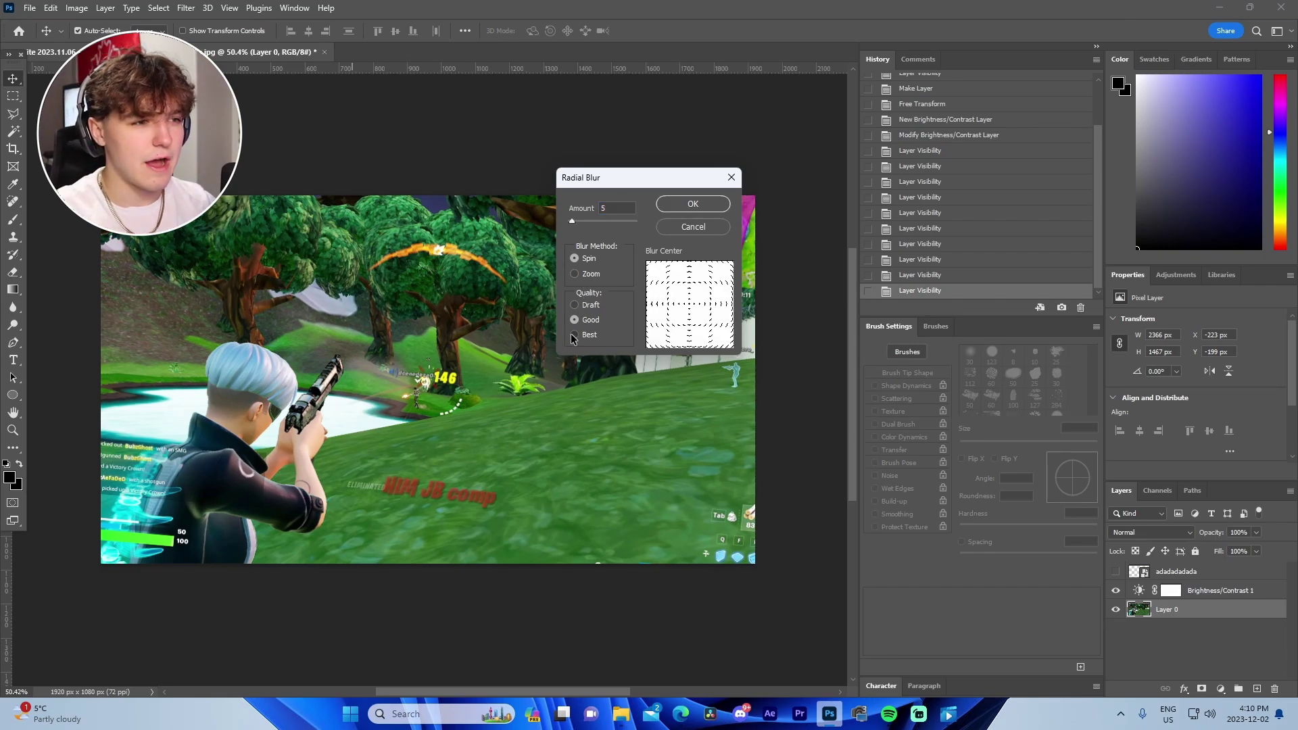
key("Return")
key("ctrl+z")
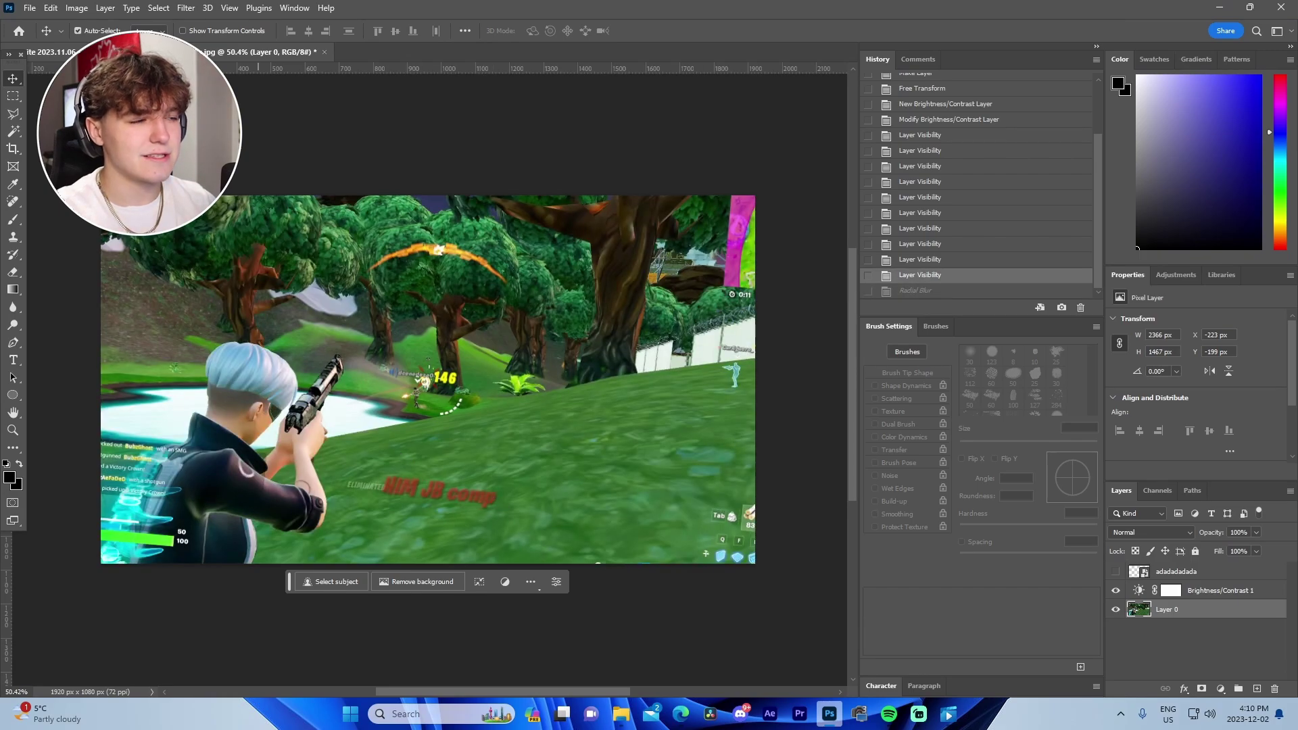
- Try a weaker Spin Radial Blur with amount 2 and Best quality on Layer 0, and undo it
left_click(186, 7)
mouse_move(317, 181)
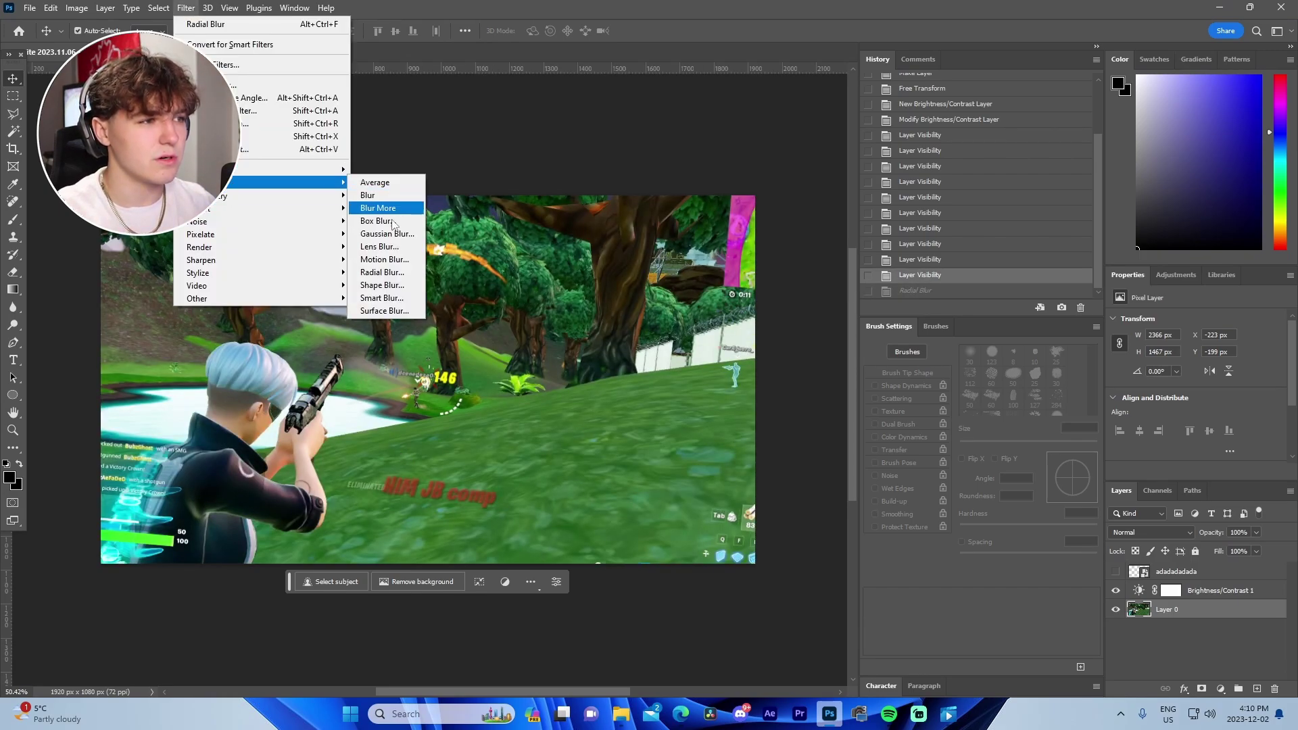
left_click(386, 279)
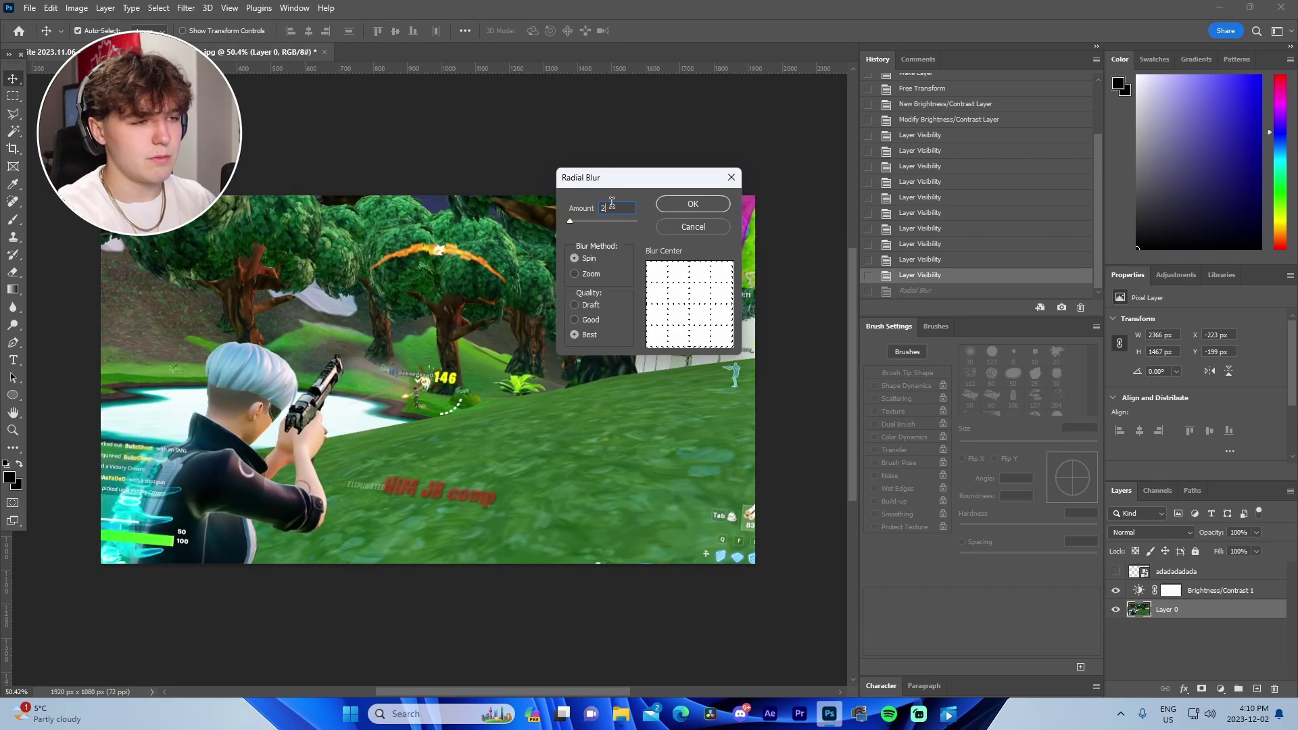
left_click(684, 198)
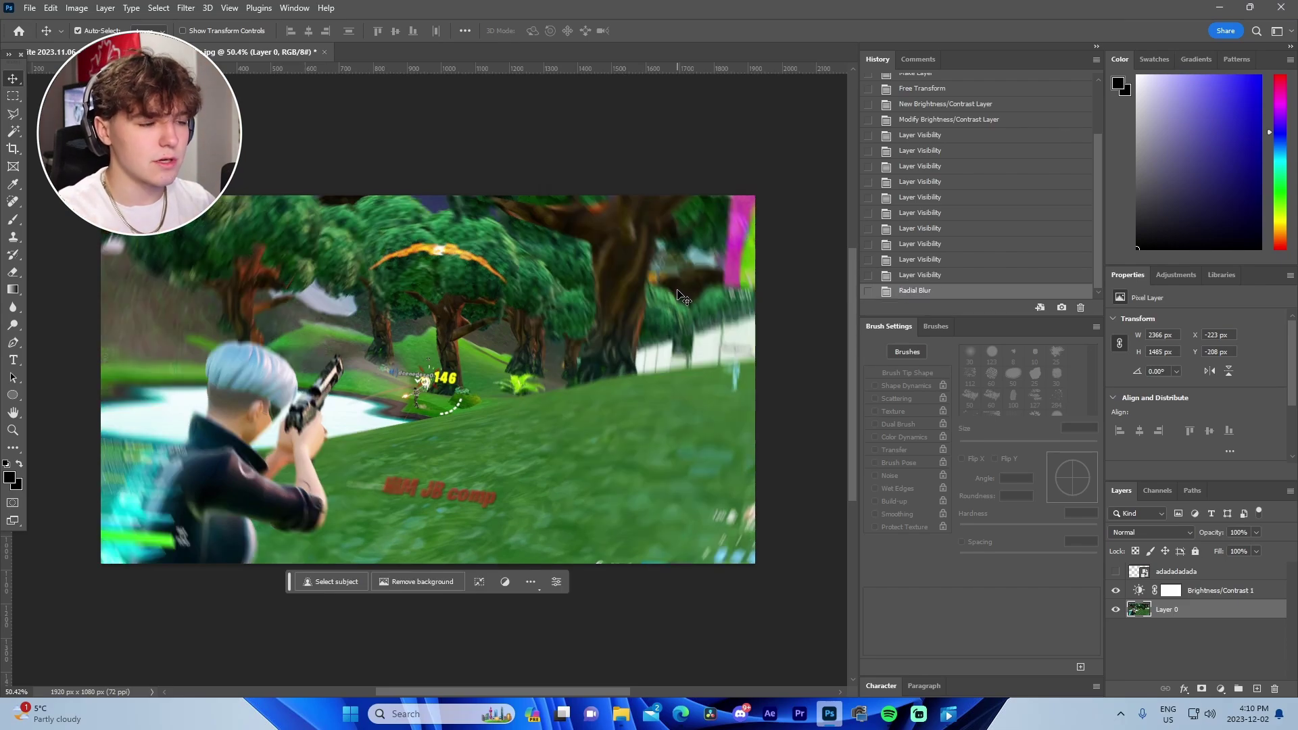
key("ctrl+z")
- Apply a Radial Blur to Layer 0 using the Zoom method, amount 3 and Best quality
left_click(186, 7)
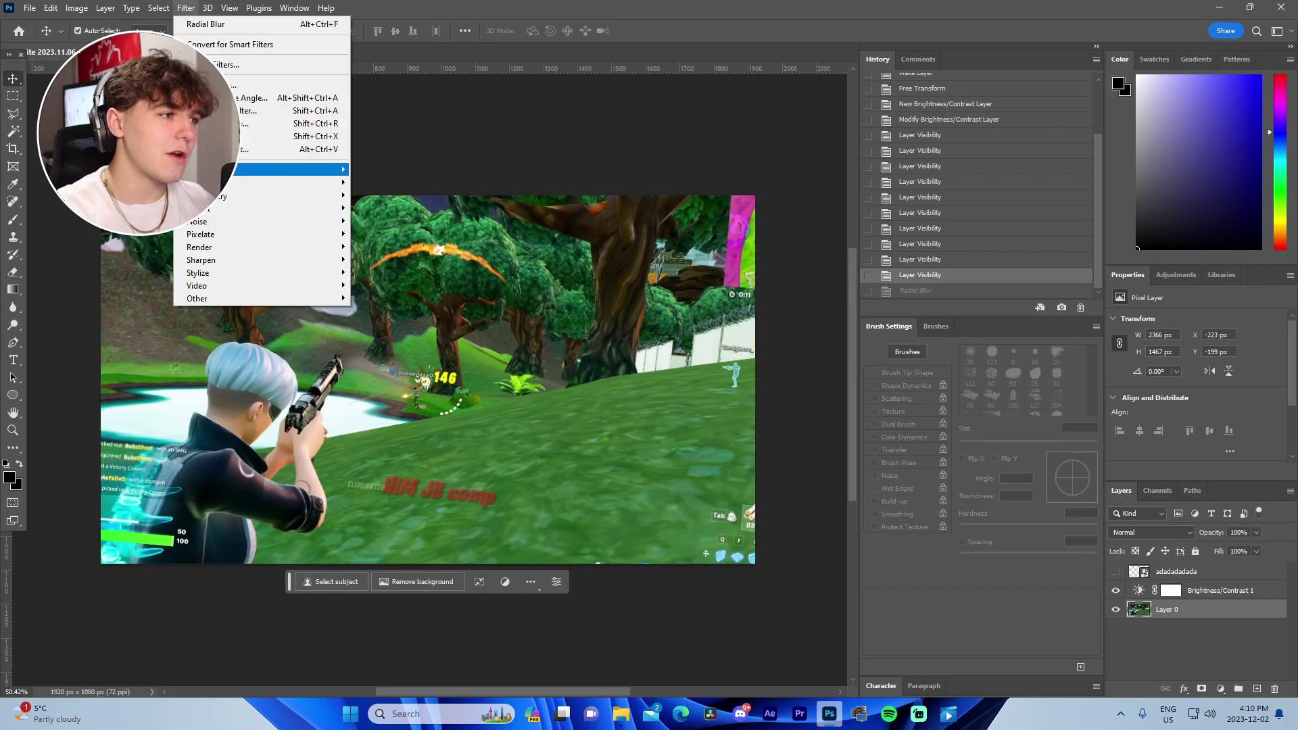
mouse_move(227, 183)
left_click(389, 277)
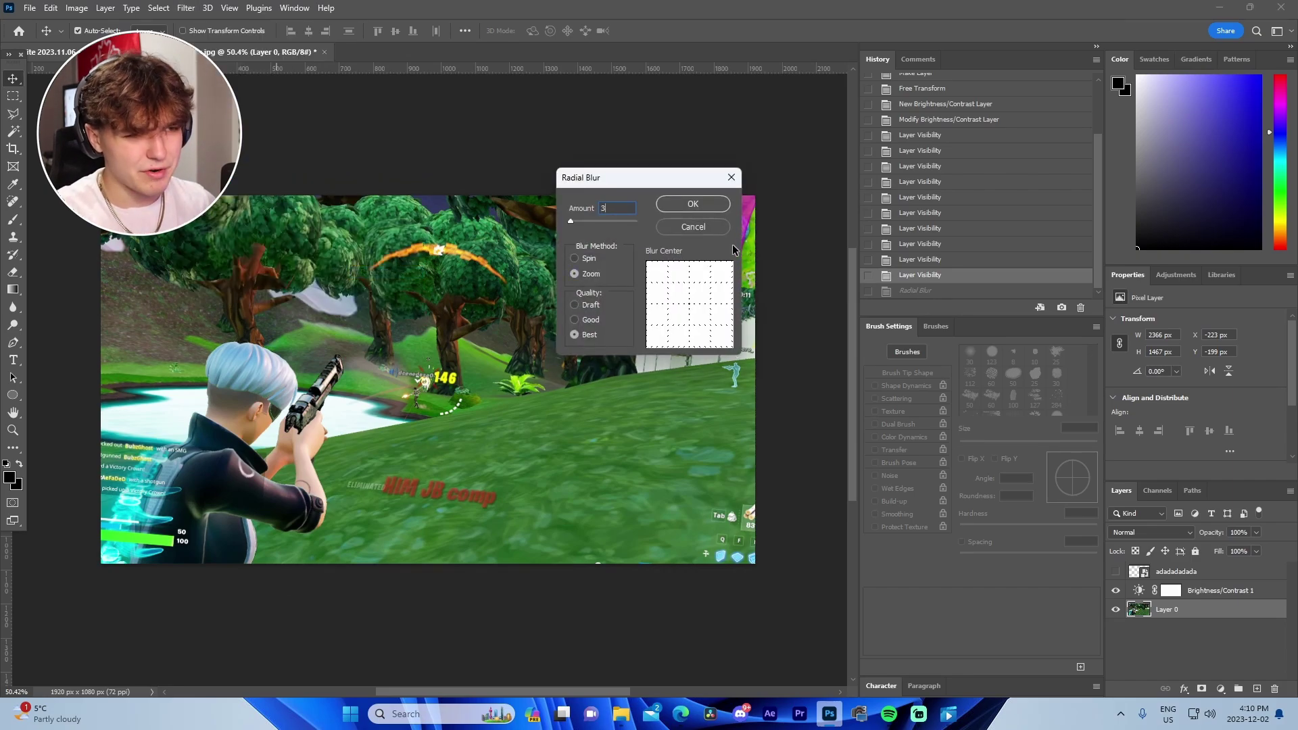
type("3")
left_click(696, 205)
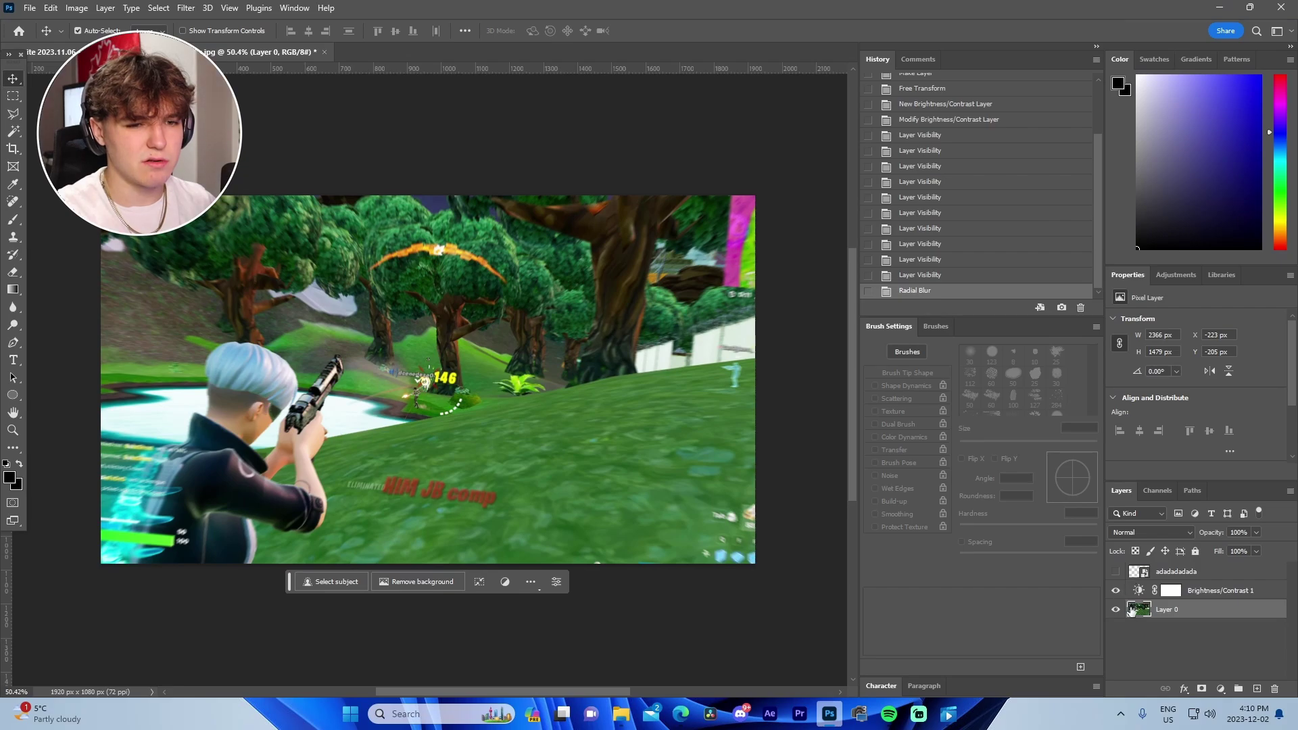
- Undo and redo the Zoom Radial Blur several times to compare the image's edges, leaving the blur applied
key("ctrl+z")
key("ctrl+shift+z")
key("ctrl+z")
key("ctrl+shift+z")
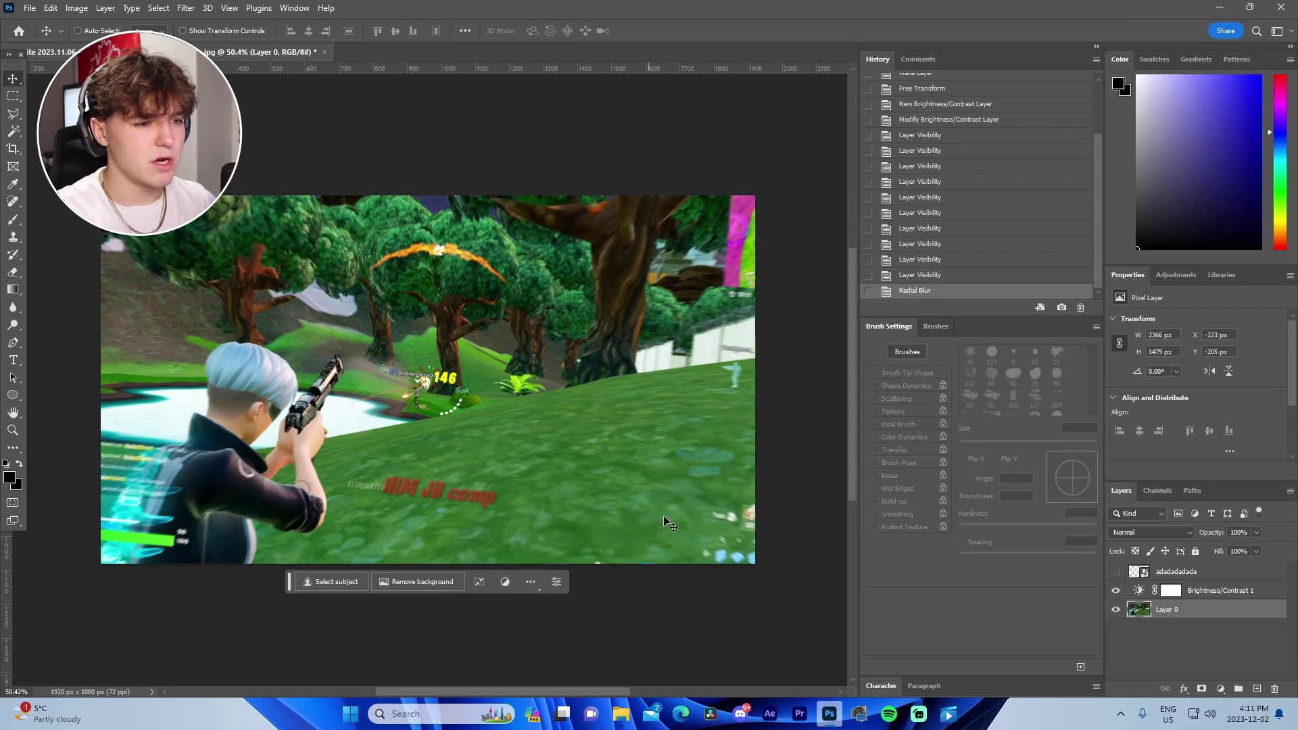
key("ctrl+z")
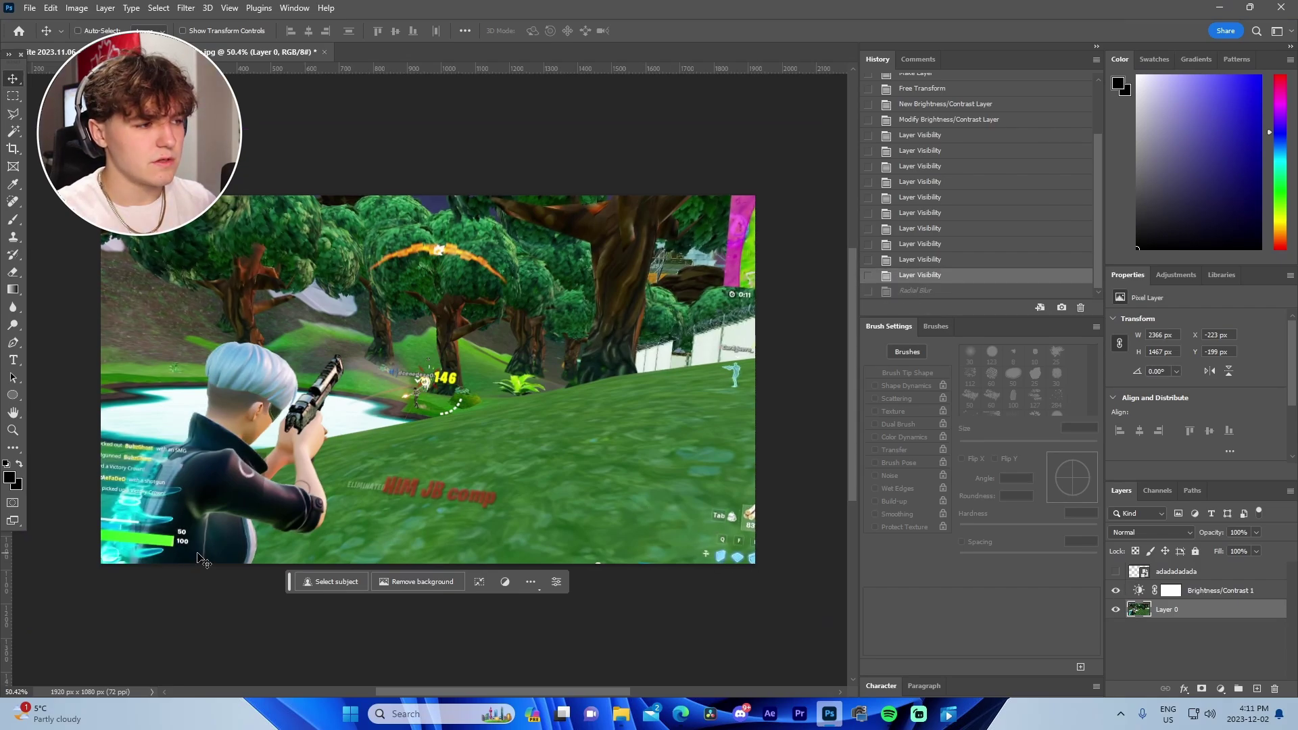
key("ctrl+shift+z")
key("ctrl+z")
key("ctrl+shift+z")
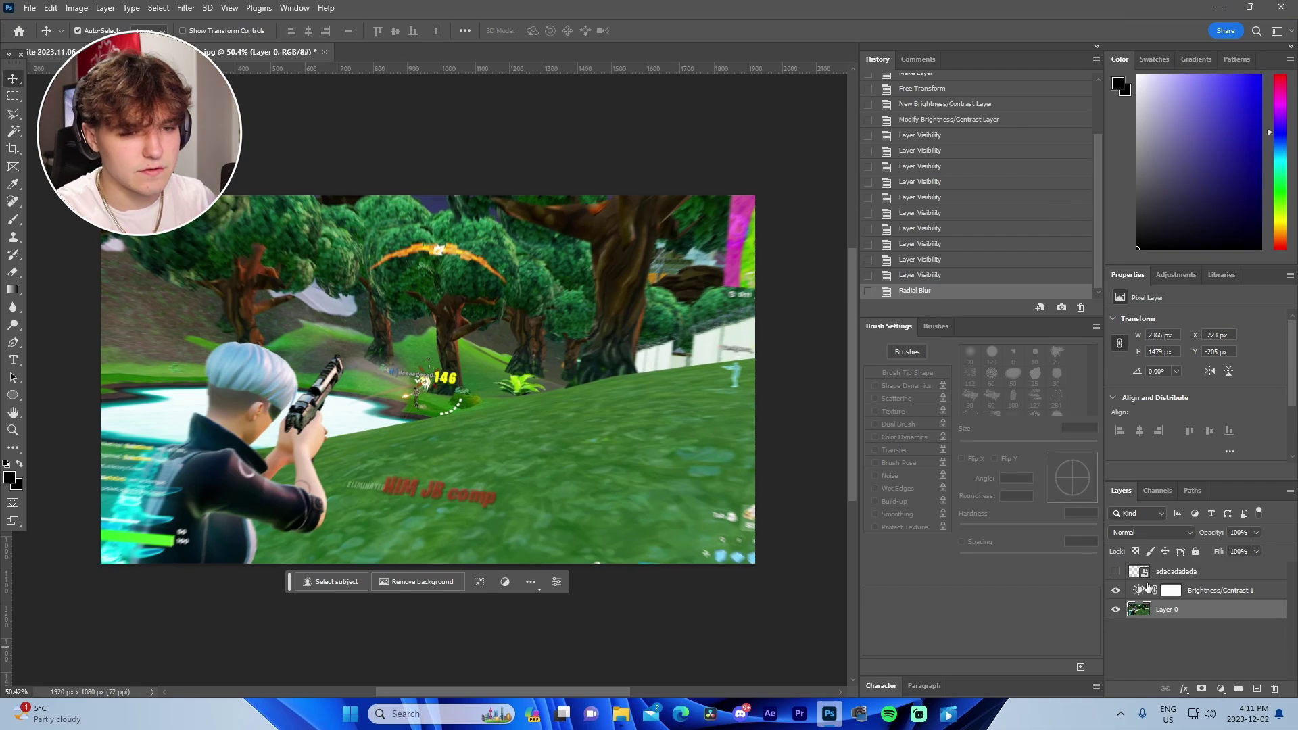
- Show the adadadadada emoji layer, scale it to about 70%, rotate it about 8.8° and move it near the image's upper-right corner
left_click(1115, 572)
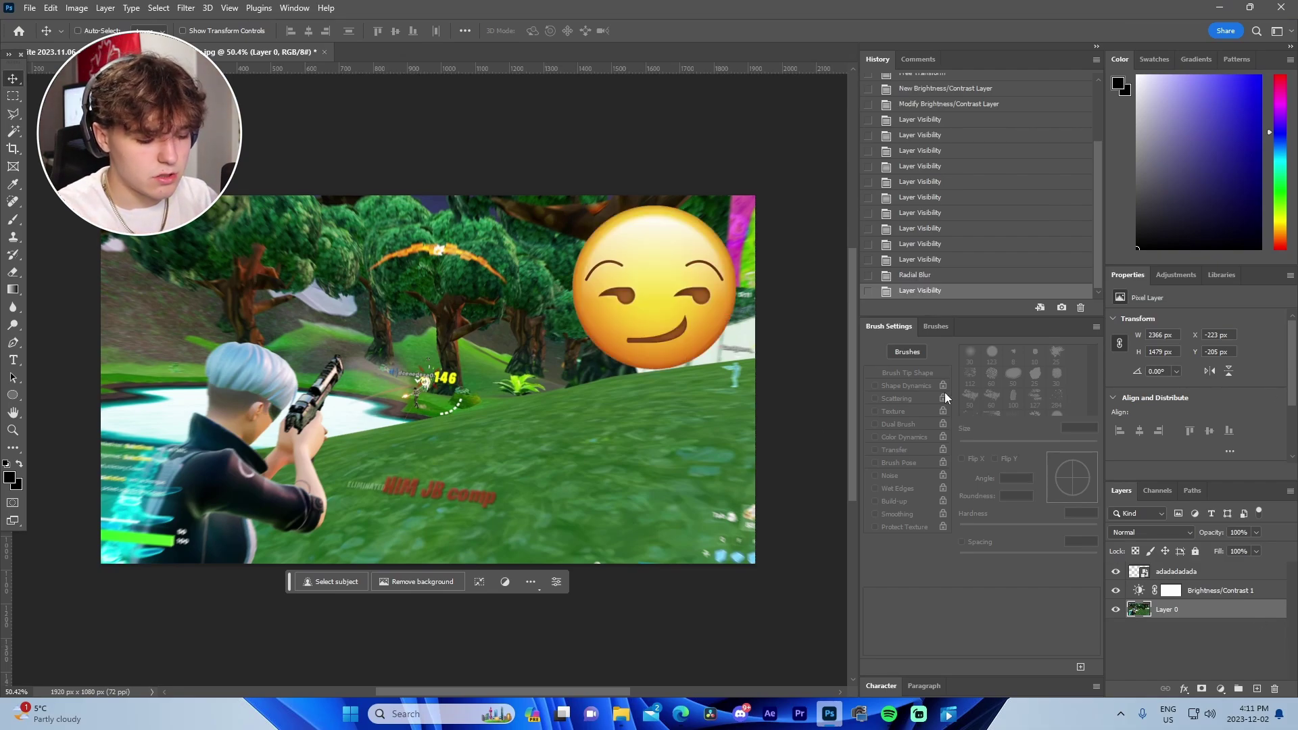
key("ctrl+t")
left_click(1185, 575)
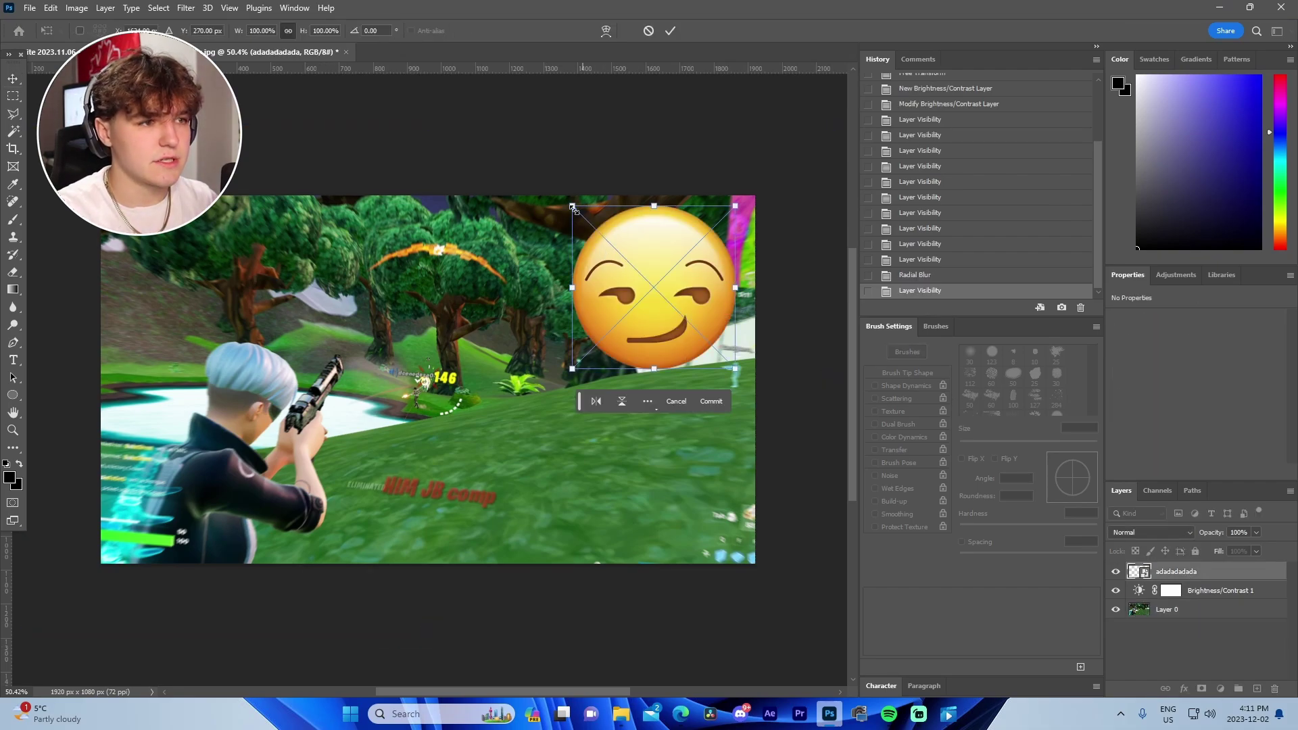
left_click_drag(573, 208, 635, 262)
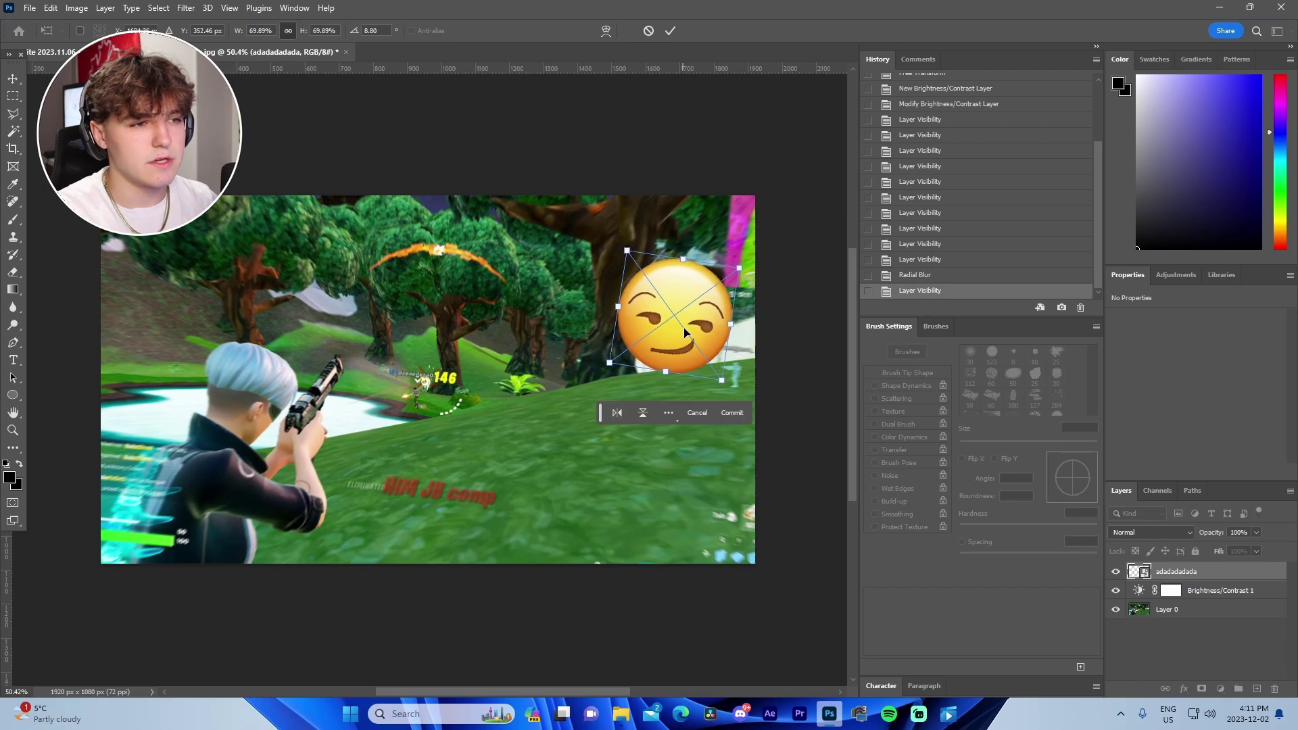
left_click_drag(646, 316, 690, 256)
left_click(14, 78)
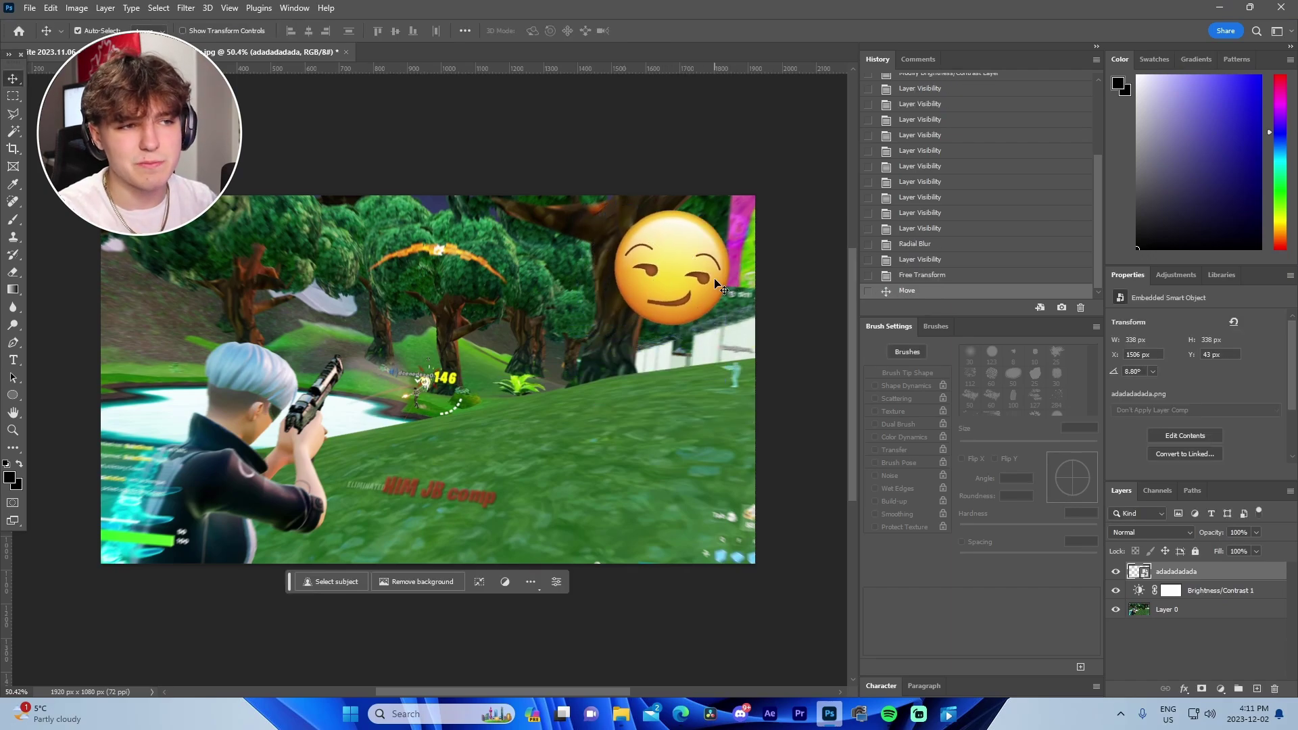
- Add an Outer Glow to the adadadadada emoji layer with 60% opacity, 0% spread and 65 px size
right_click(1195, 583)
key("Escape")
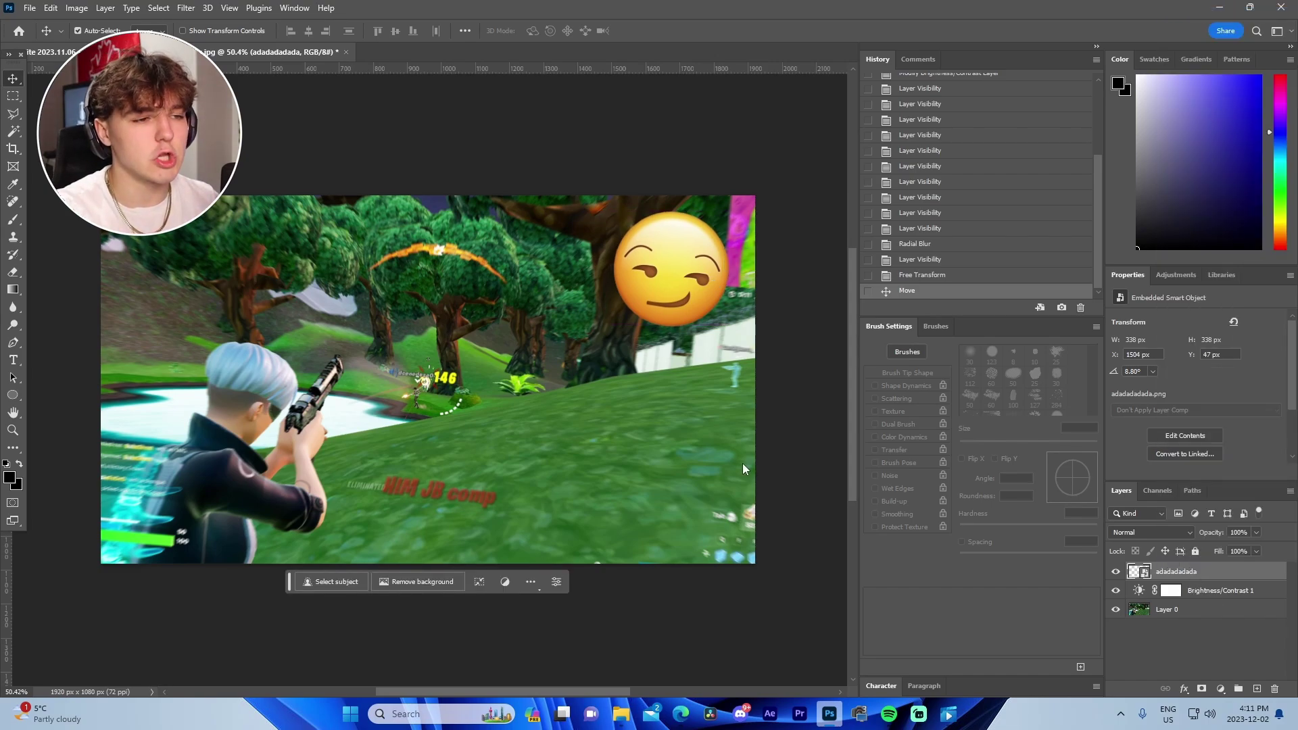
left_click(783, 426)
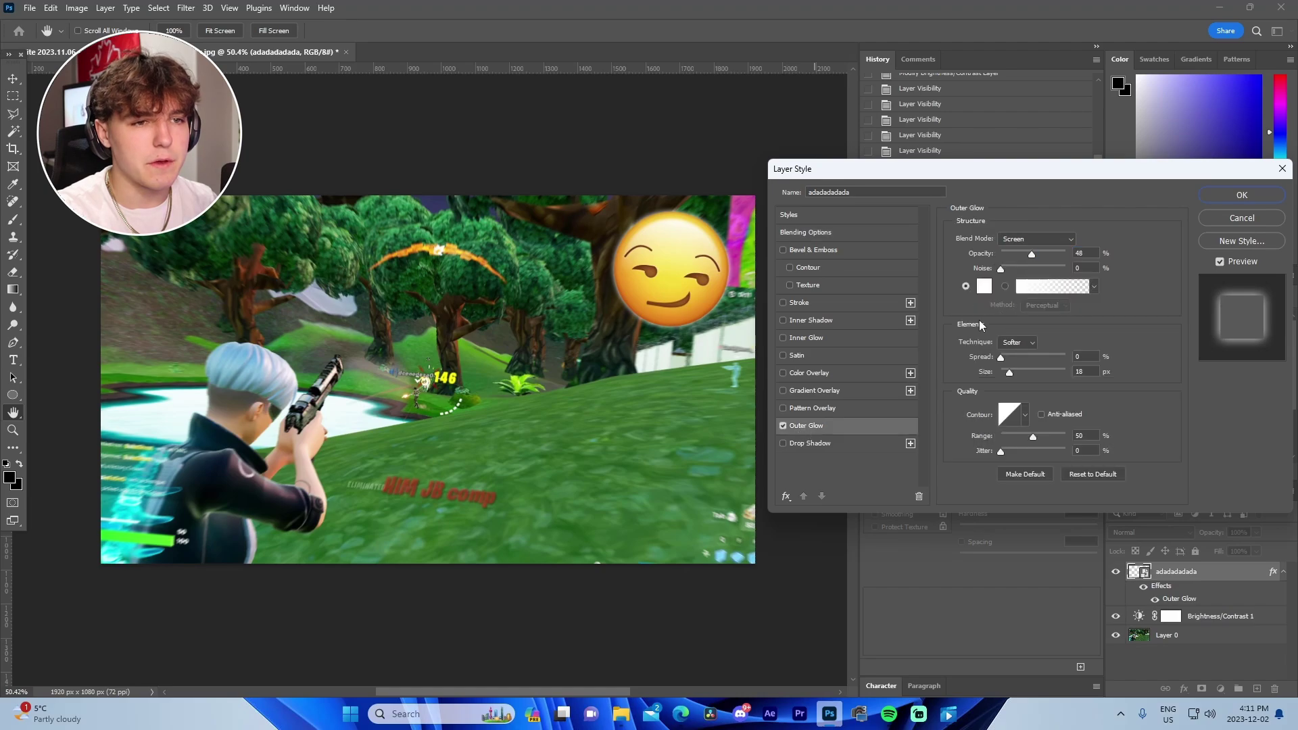
left_click_drag(1032, 254, 1065, 254)
mouse_move(1009, 372)
left_mouse_down()
mouse_move(1021, 372)
mouse_move(998, 357)
left_mouse_up()
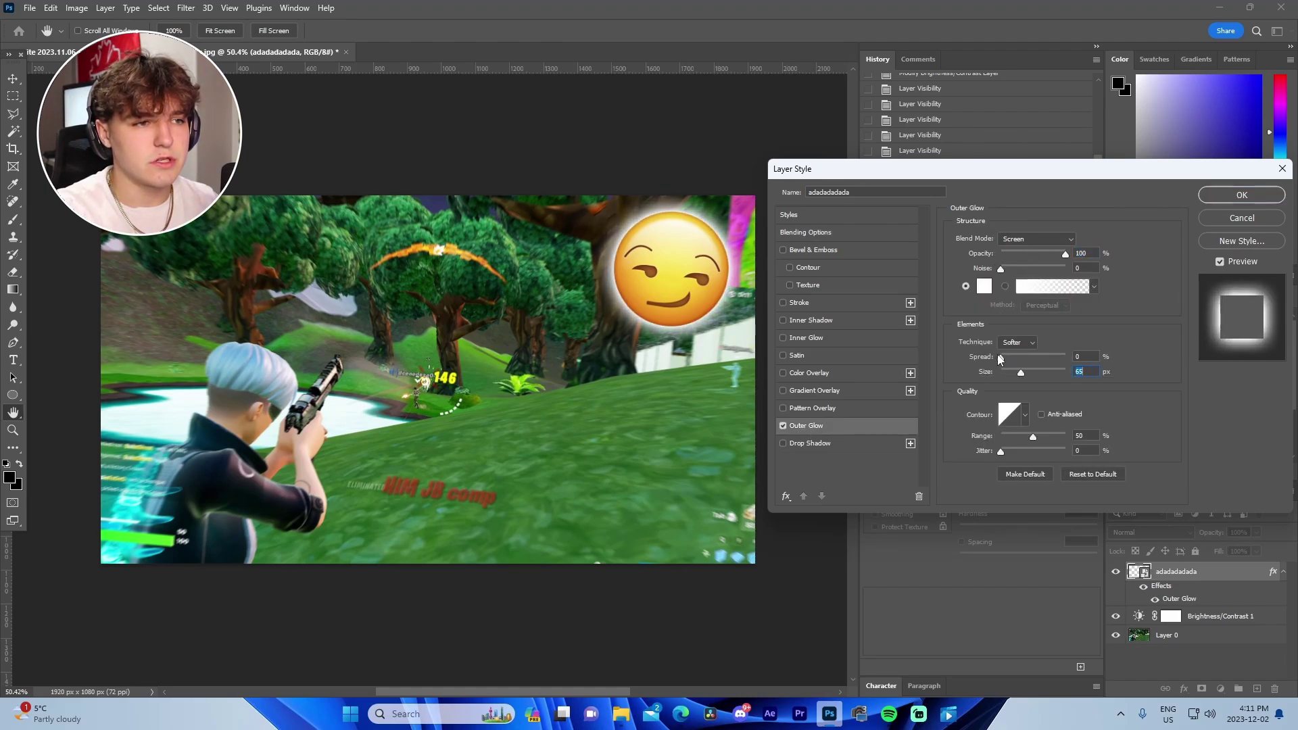
left_click_drag(1065, 253, 1044, 253)
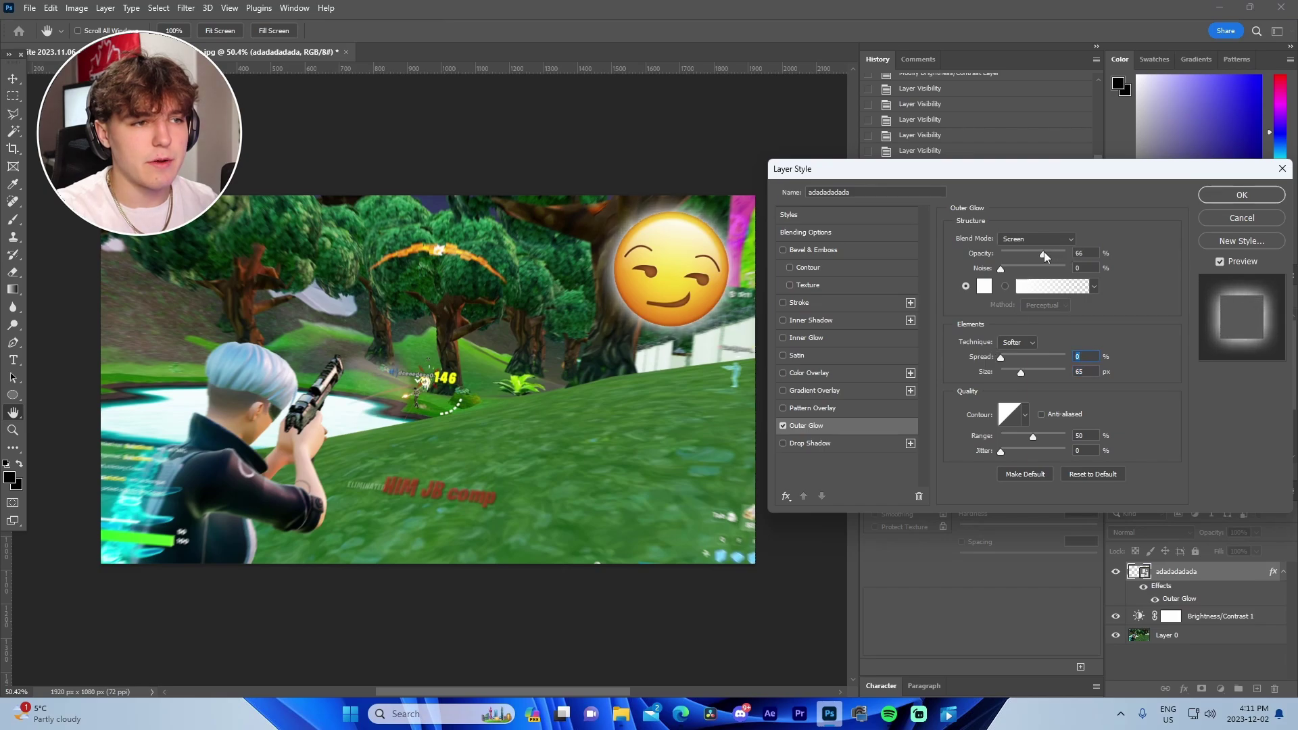
type("60")
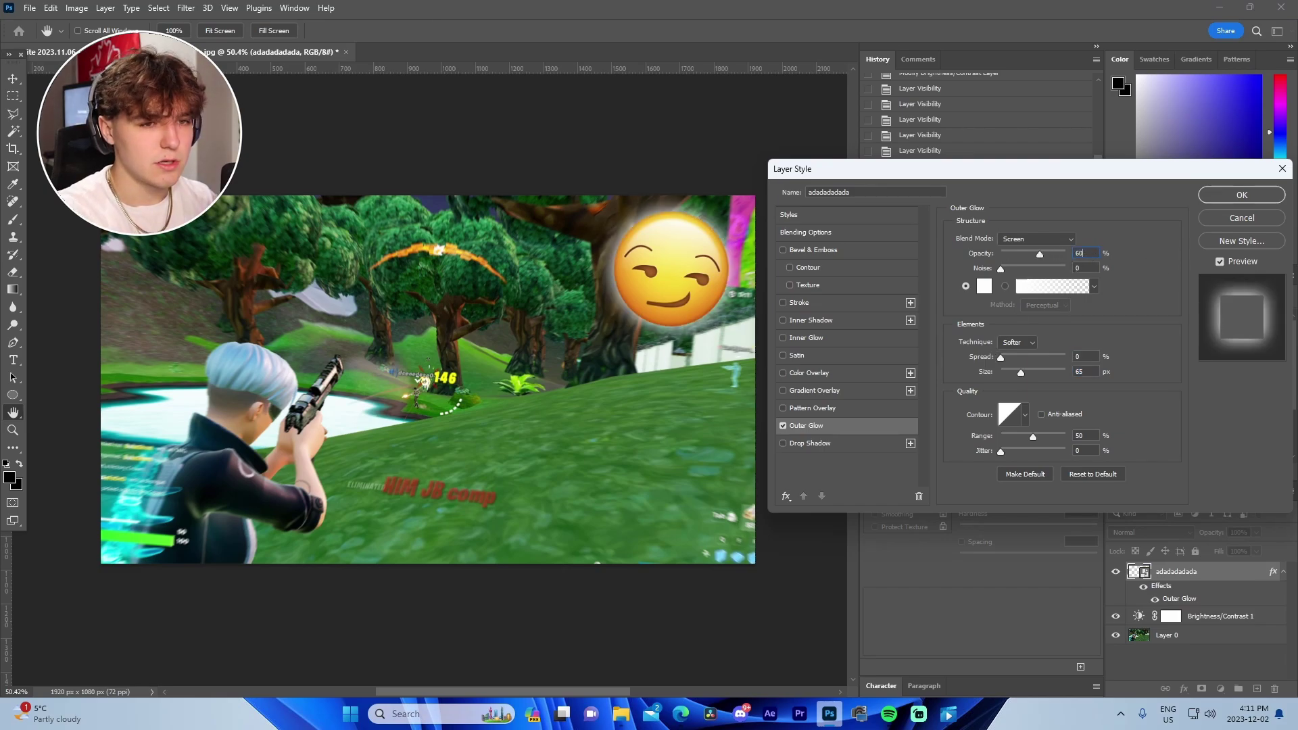
left_click(1224, 196)
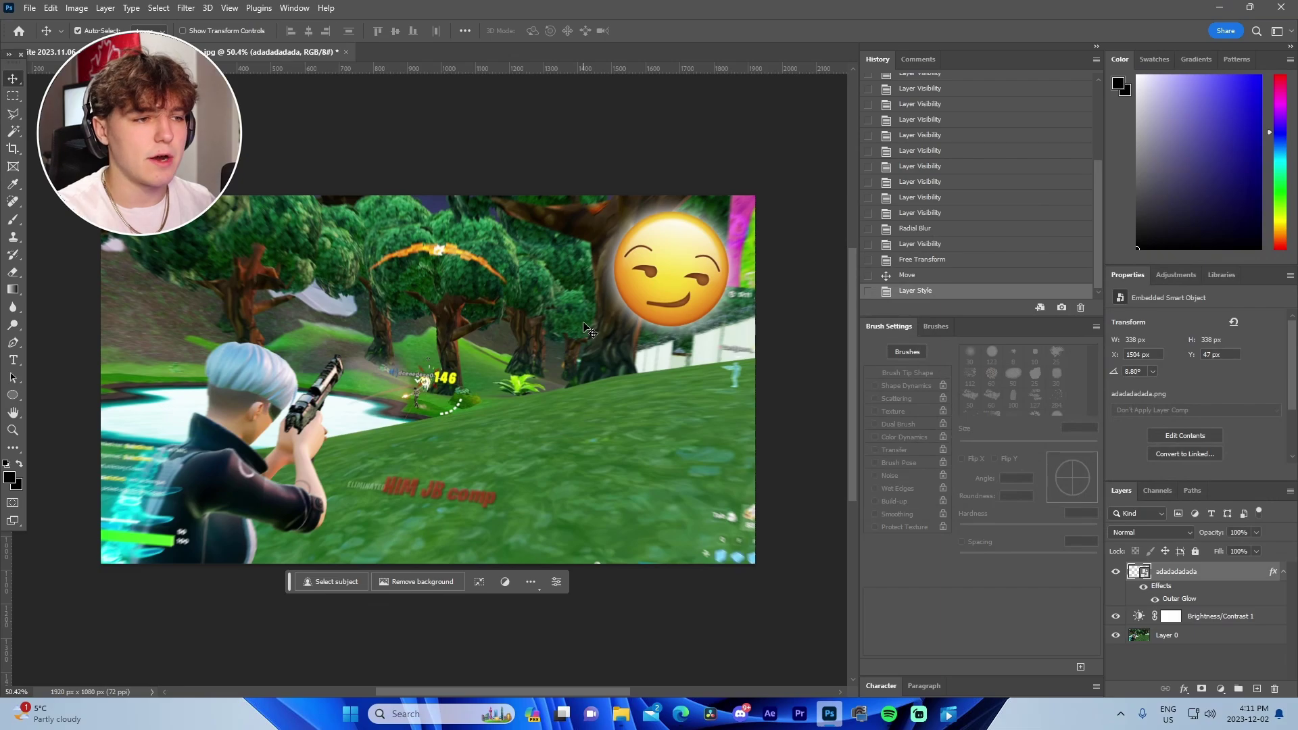
- Set the Brightness/Contrast 1 adjustment layer to brightness 53 and contrast 42
scroll(585, 328, "down", 3)
scroll(623, 319, "up", 3)
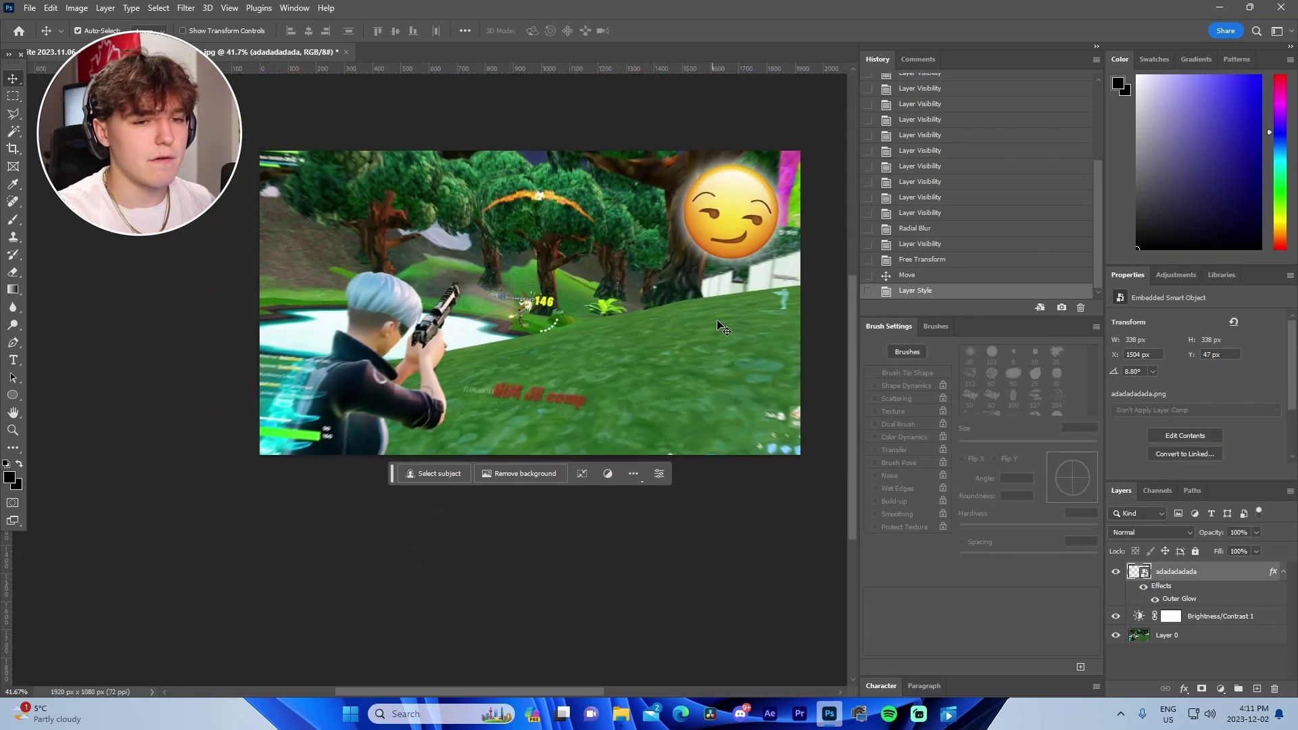
left_click(1170, 623)
left_click_drag(1219, 355, 1230, 357)
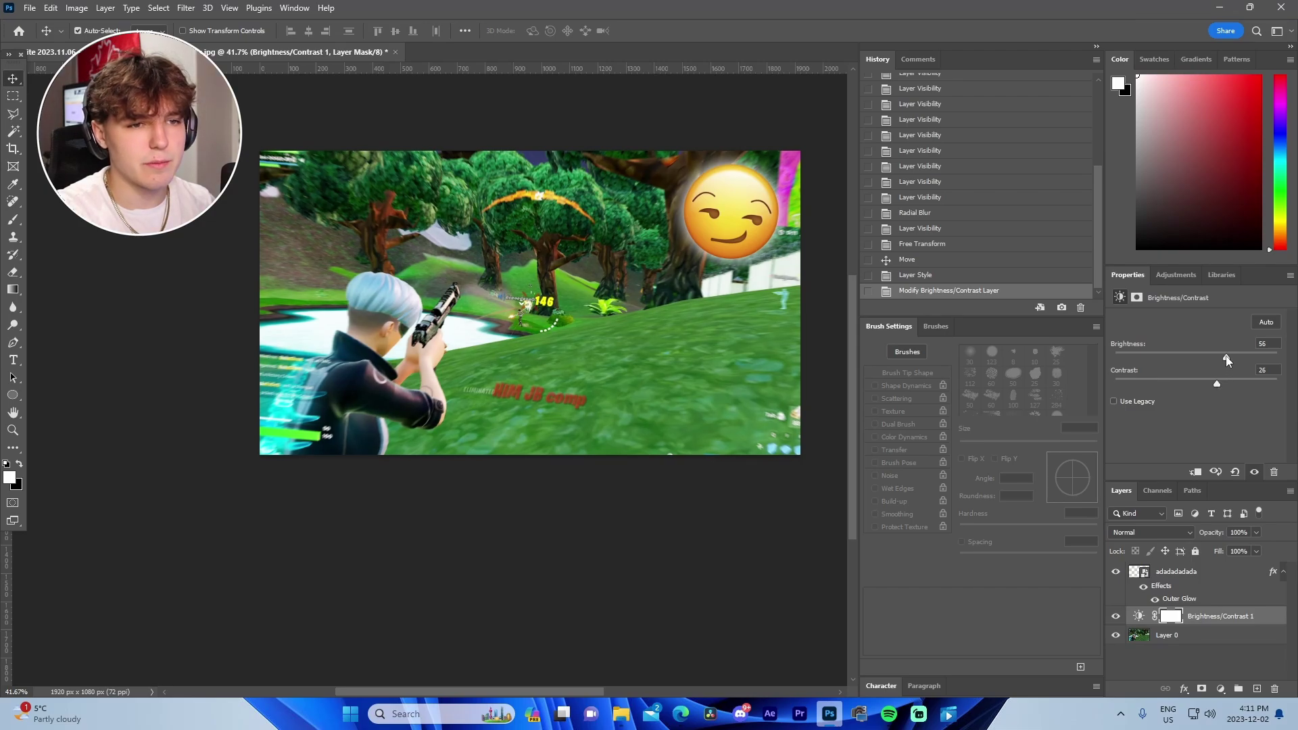
left_click(1215, 352)
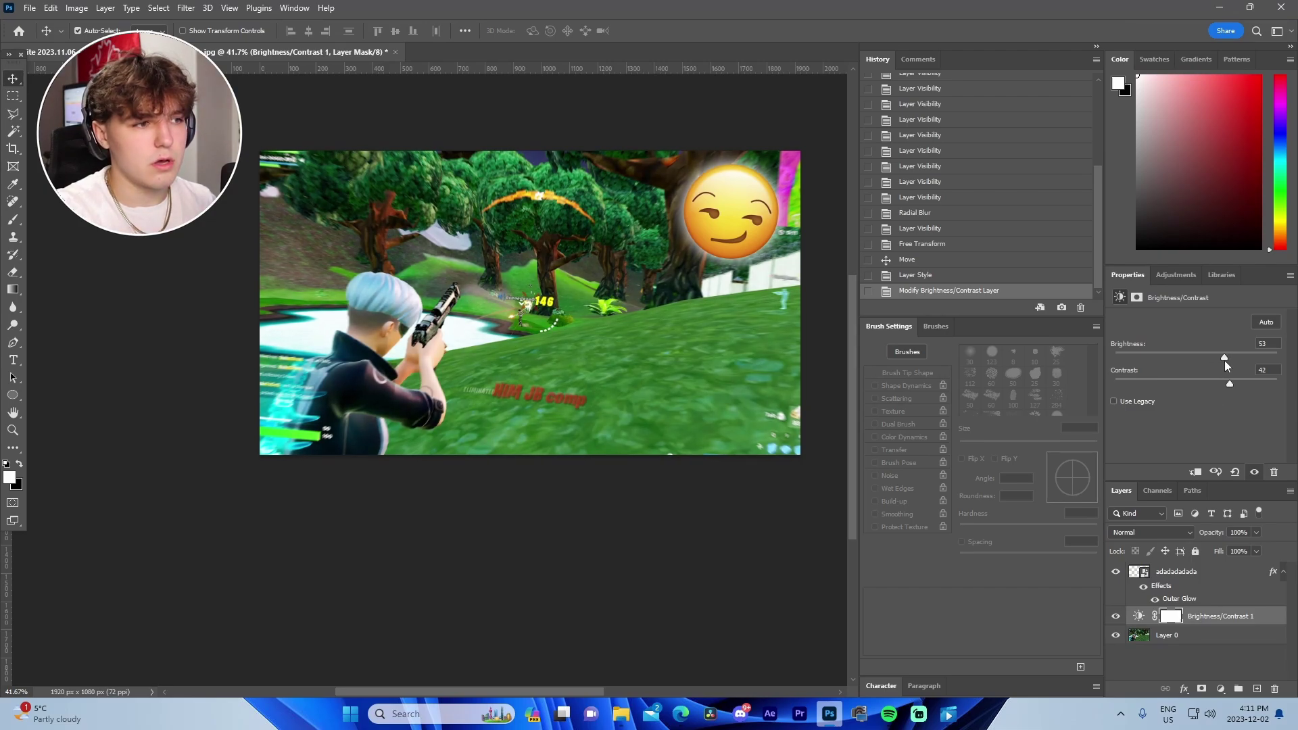
scroll(485, 334, "down", 5)
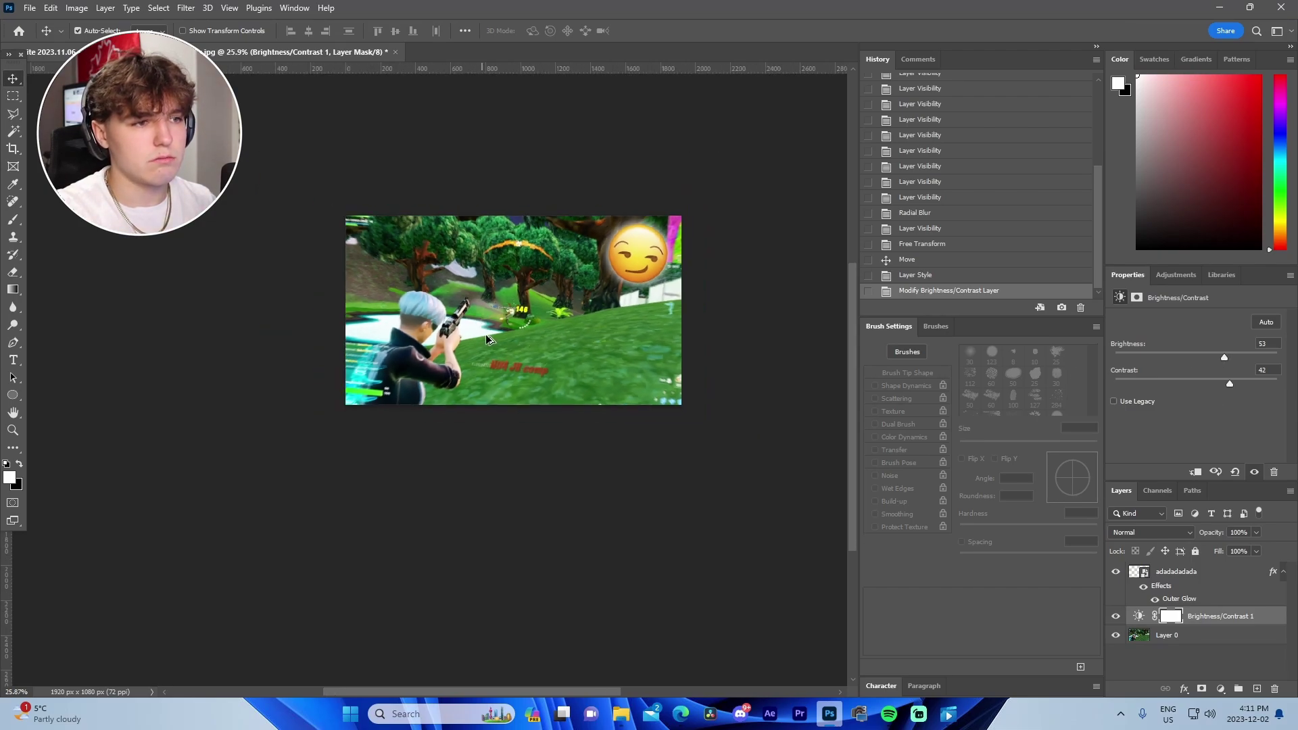
scroll(506, 406, "up", 7)
scroll(574, 419, "up", 7)
scroll(647, 420, "down", 2)
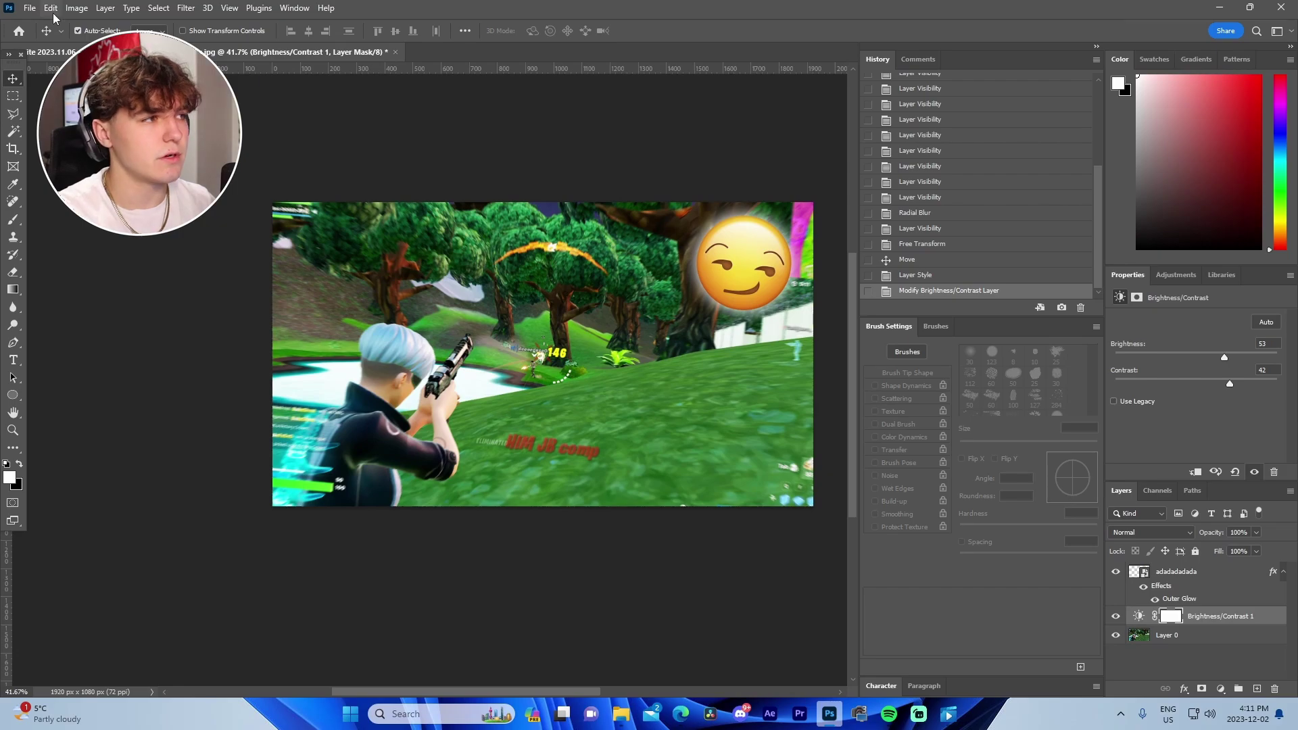
- Export the image as a 1920 × 1080 JPG at 100% quality named ThumbnailSample in the Thumbnails folder
left_click(29, 8)
mouse_move(57, 250)
left_click(220, 257)
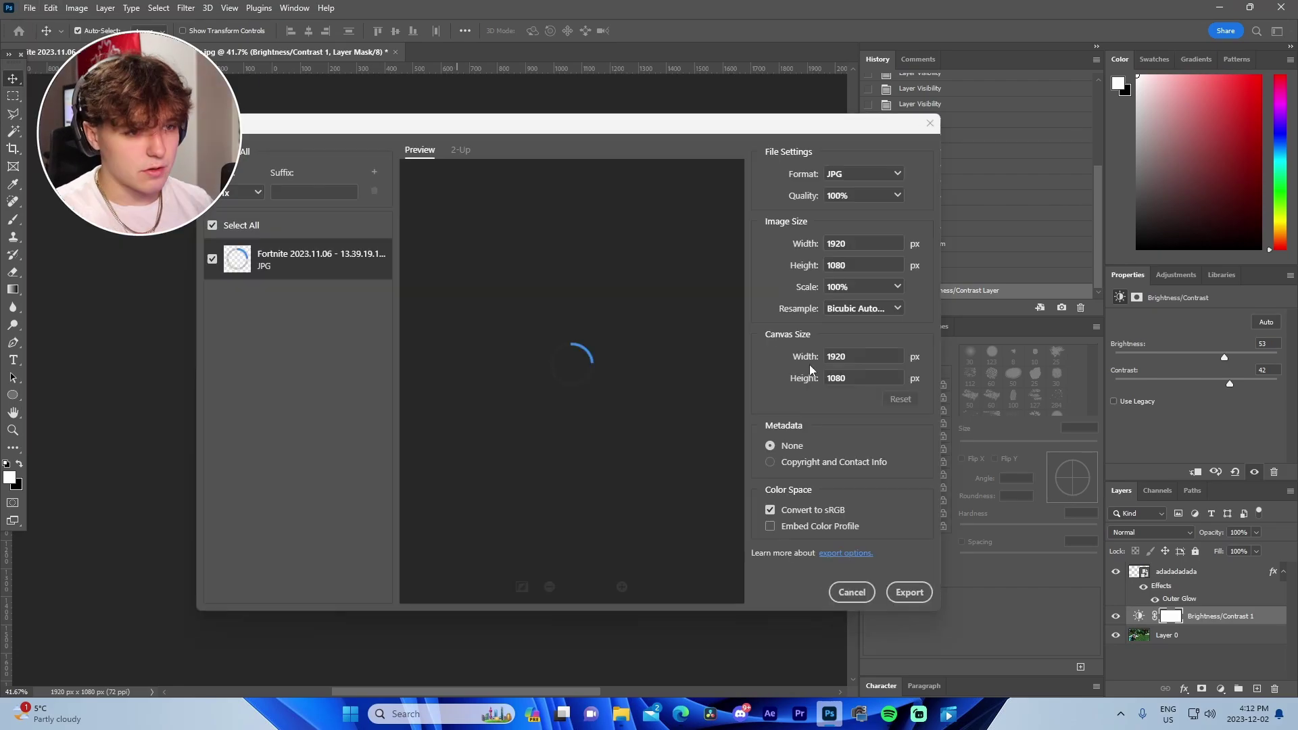
left_click(909, 592)
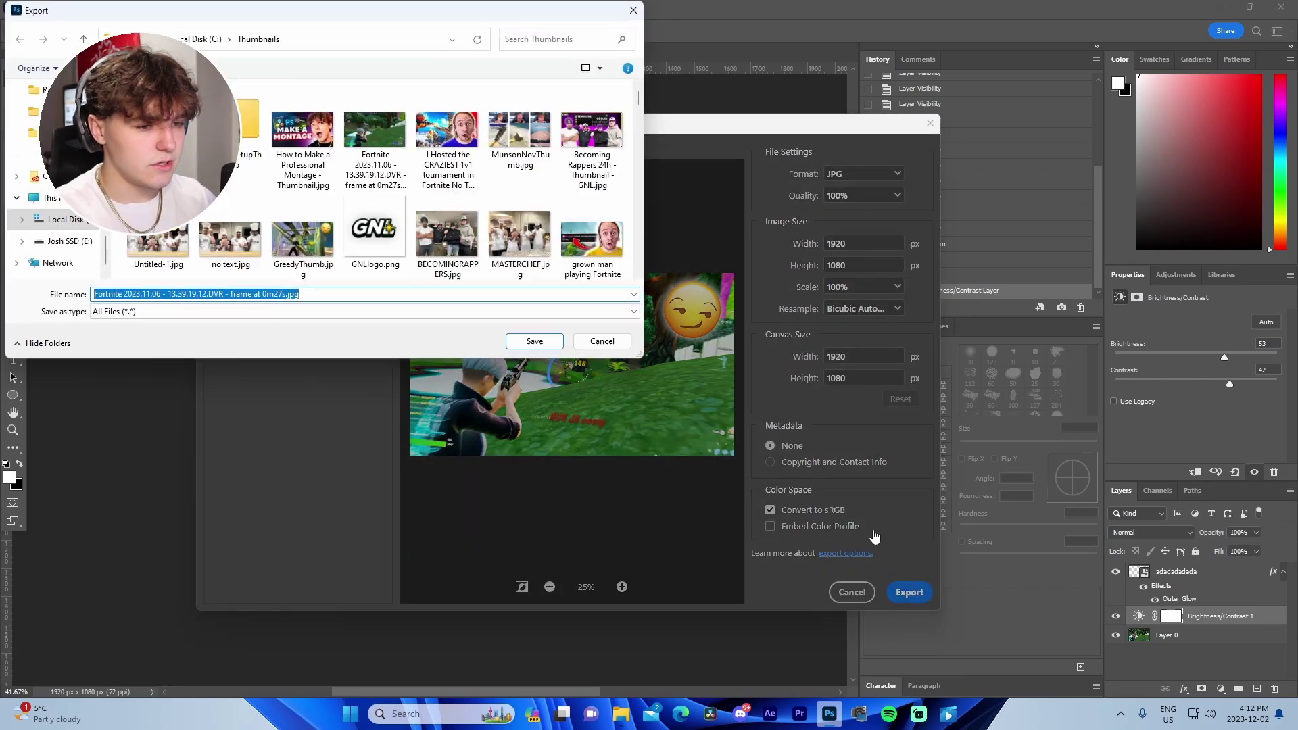
type("ThumbnailSampl")
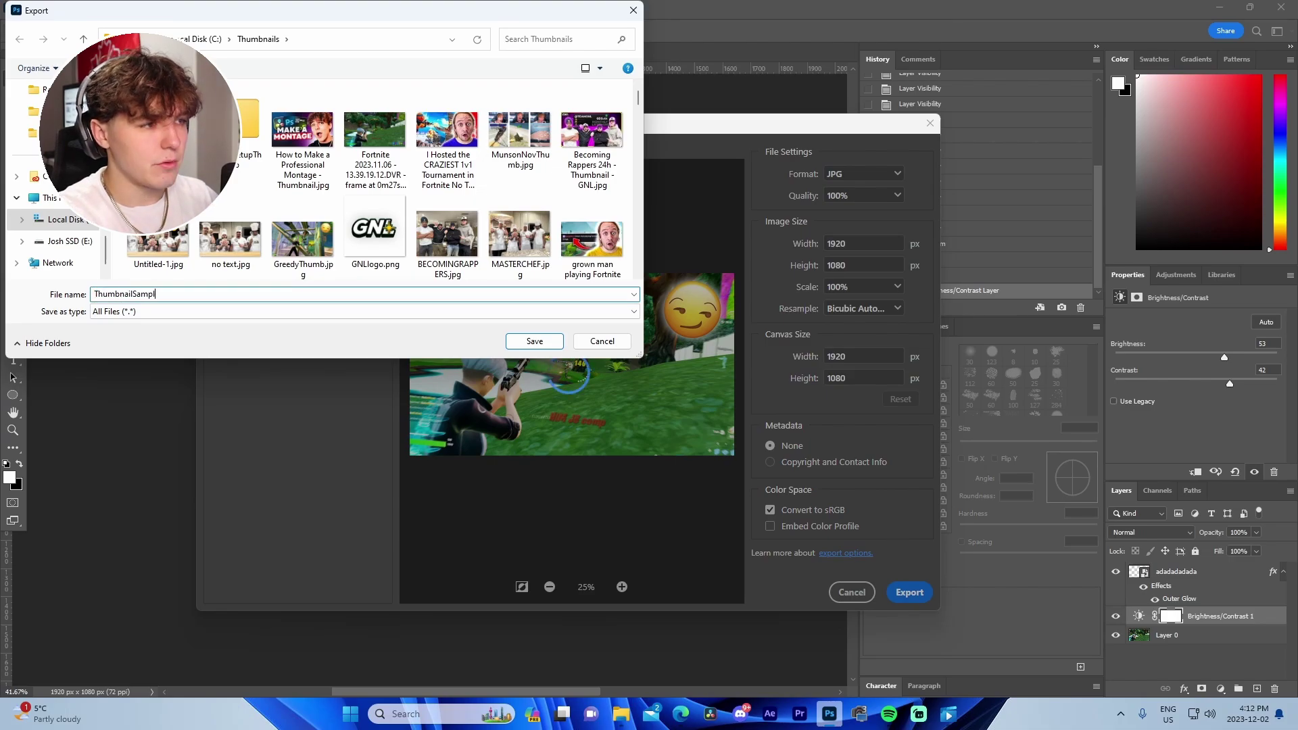
type("e")
key("Return")
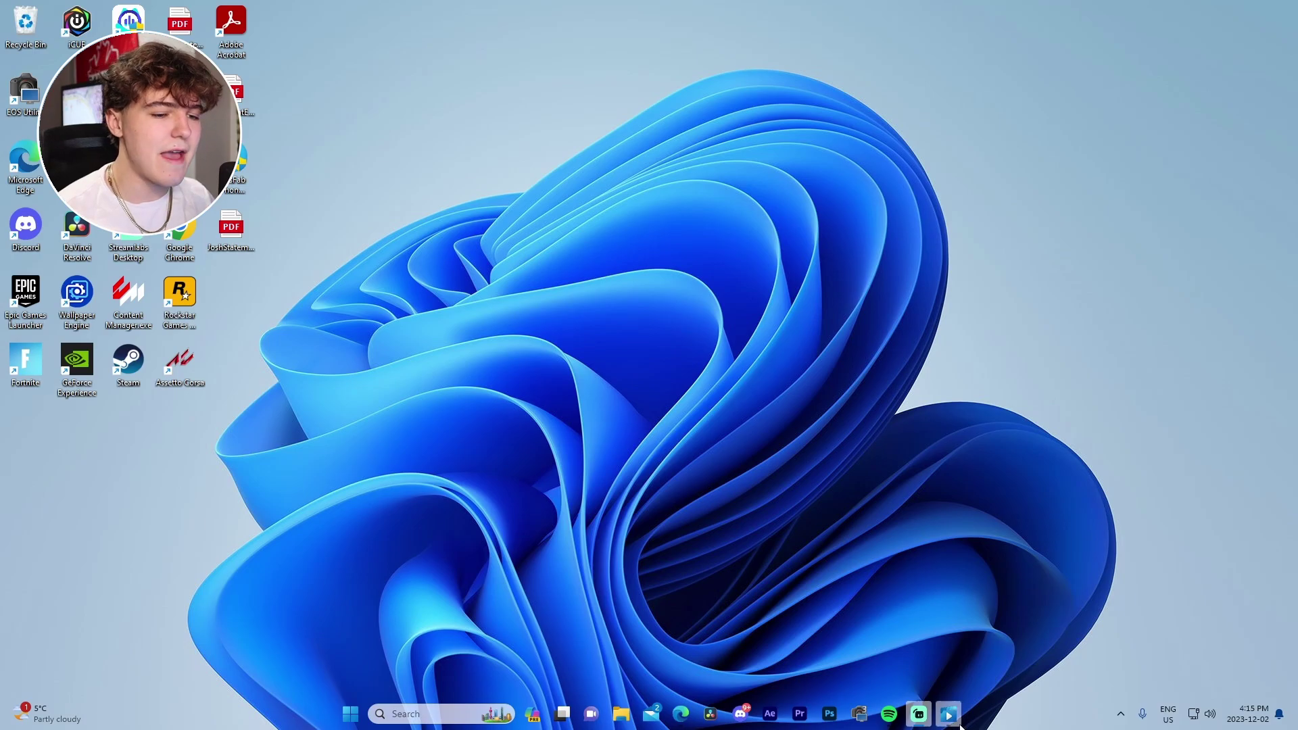
- Close the media player, switch to the Microsoft Edge window with the smirking emoji search and open YouTube there
mouse_move(948, 713)
left_click(1006, 576)
mouse_move(699, 709)
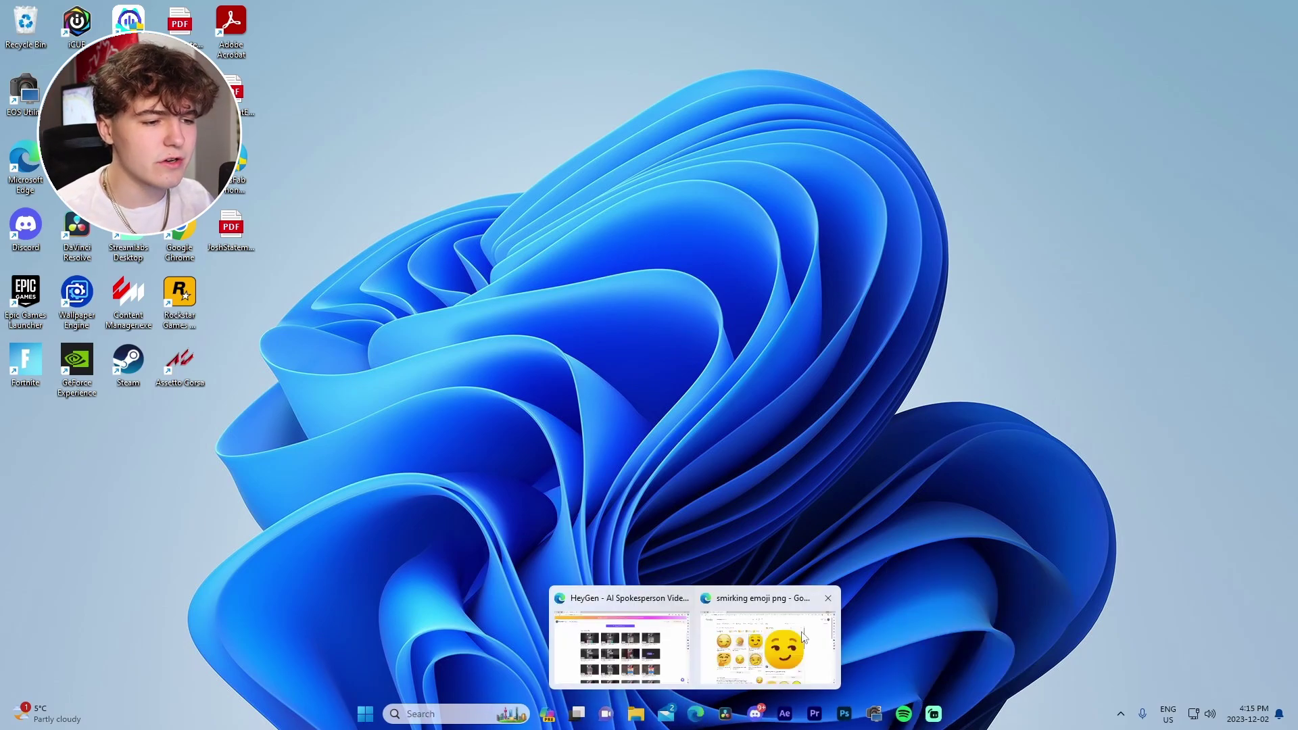
left_click(811, 628)
left_click(295, 35)
type("yo")
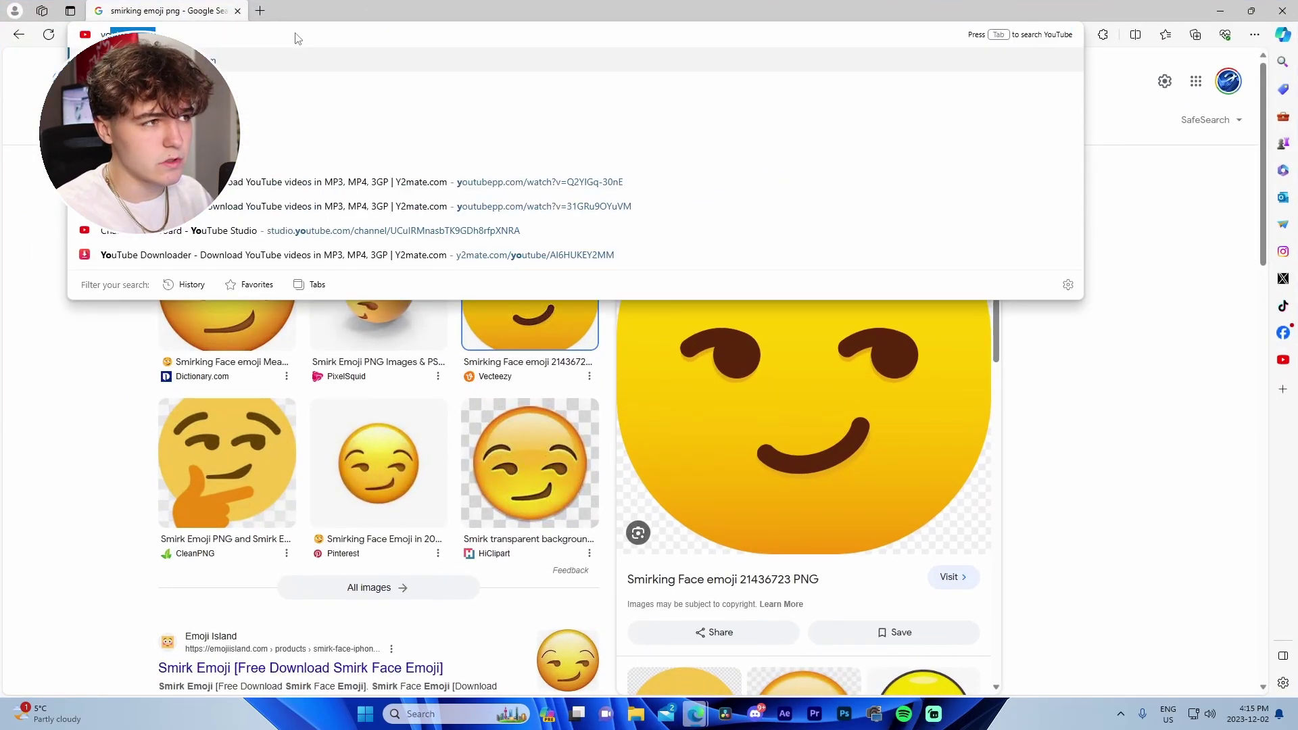
key("Return")
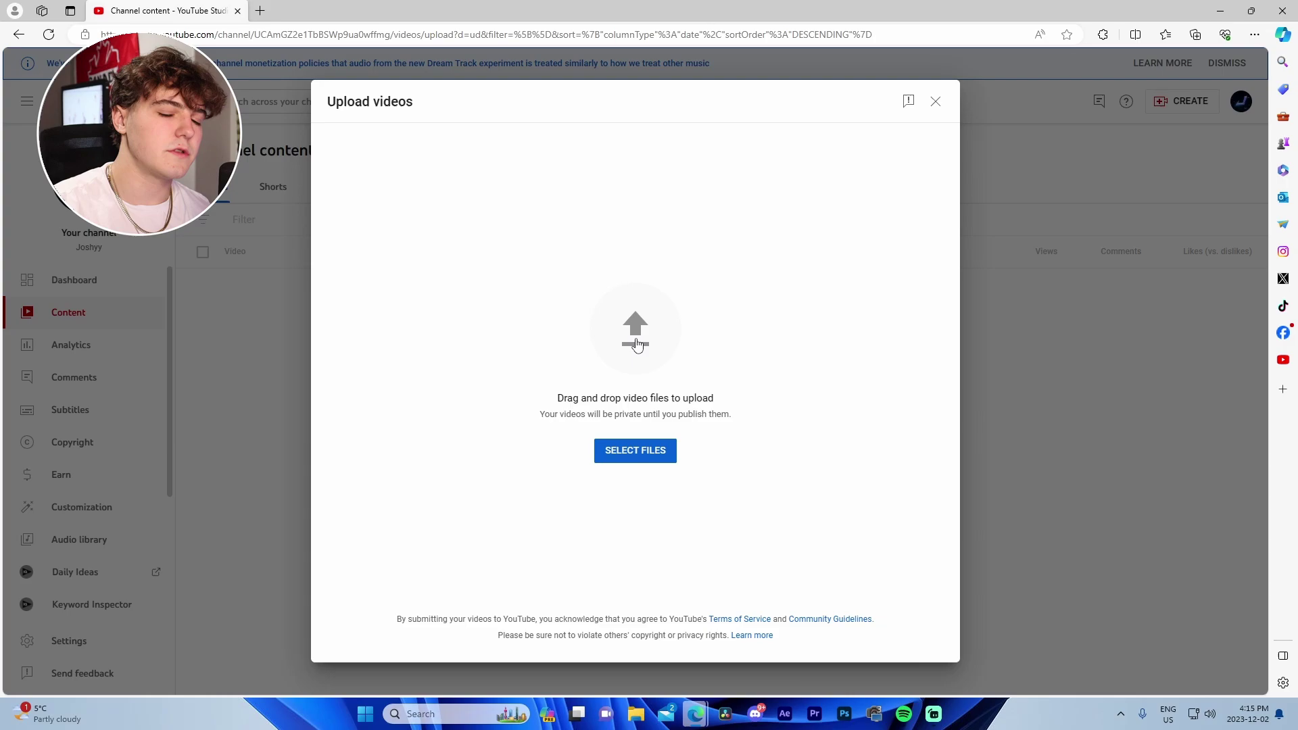
- Upload FinalGreedyMontage.mp4 to the channel from the YT Vids folder on the local disk
left_click(635, 343)
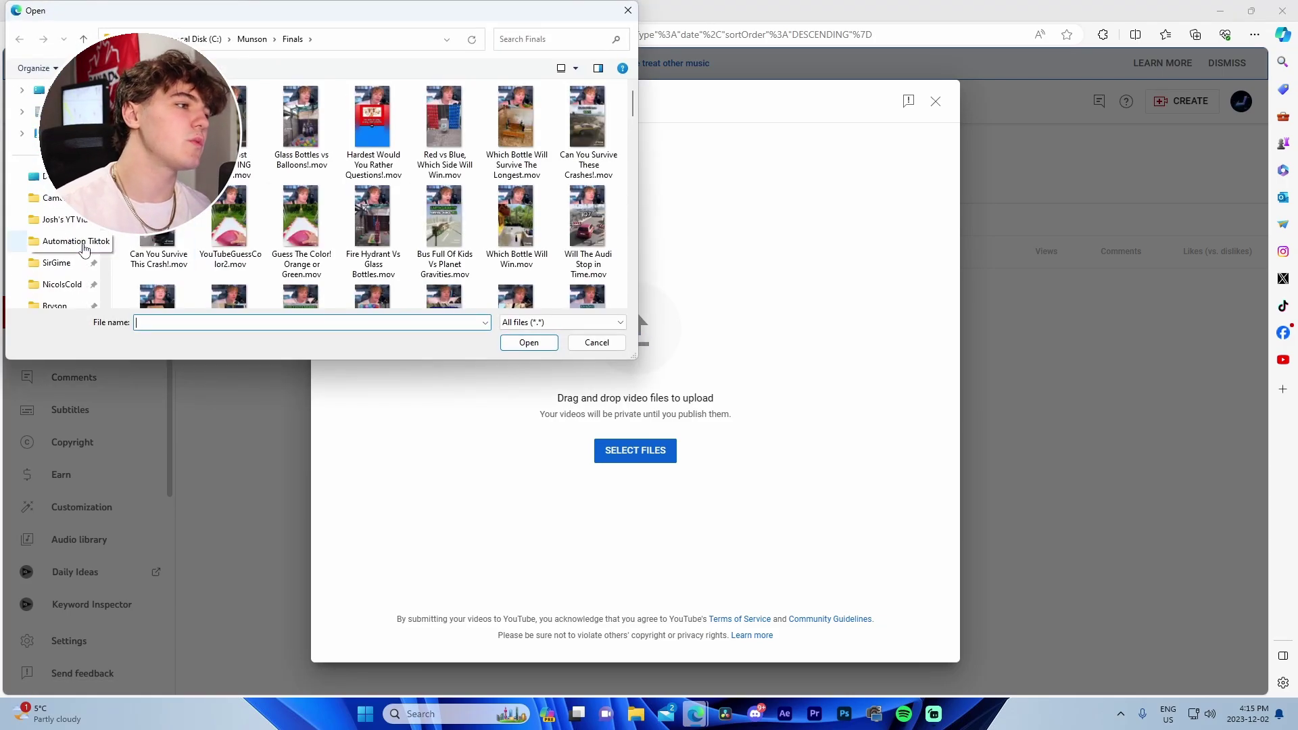
left_click(68, 220)
scroll(439, 203, "down", 10)
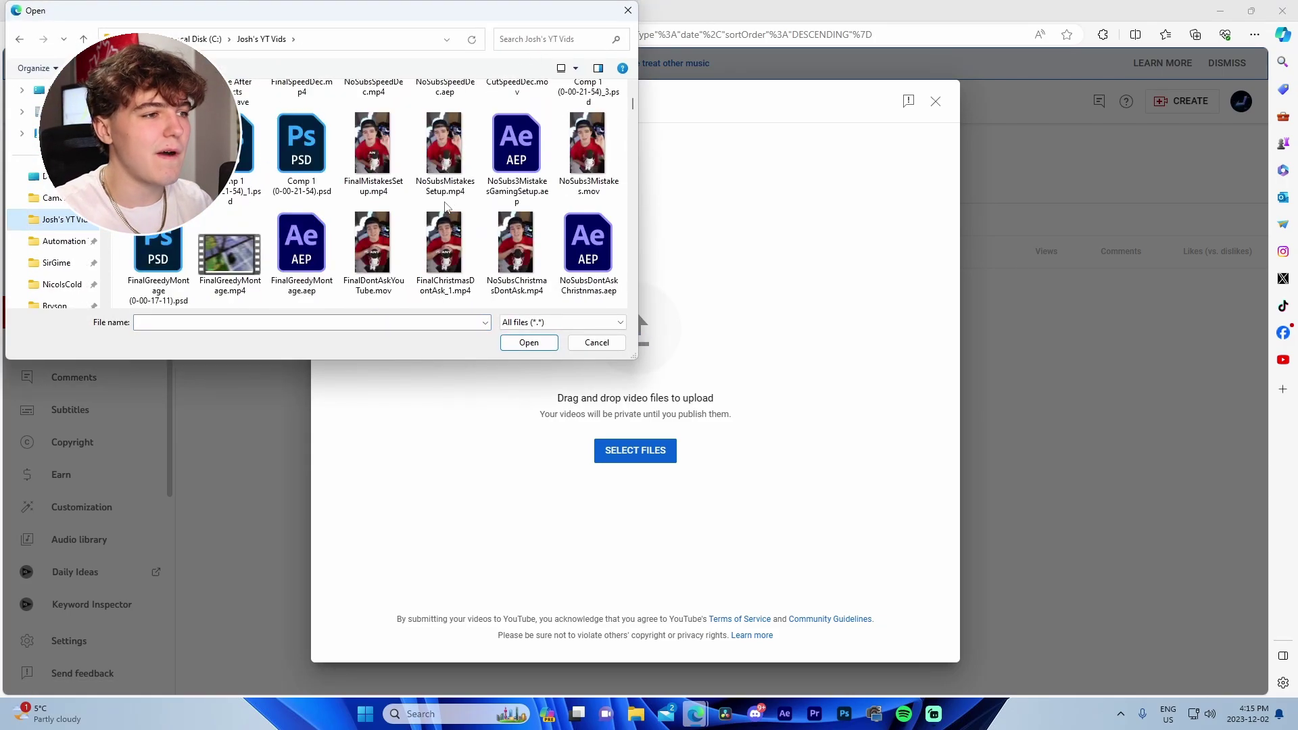
left_click(250, 125)
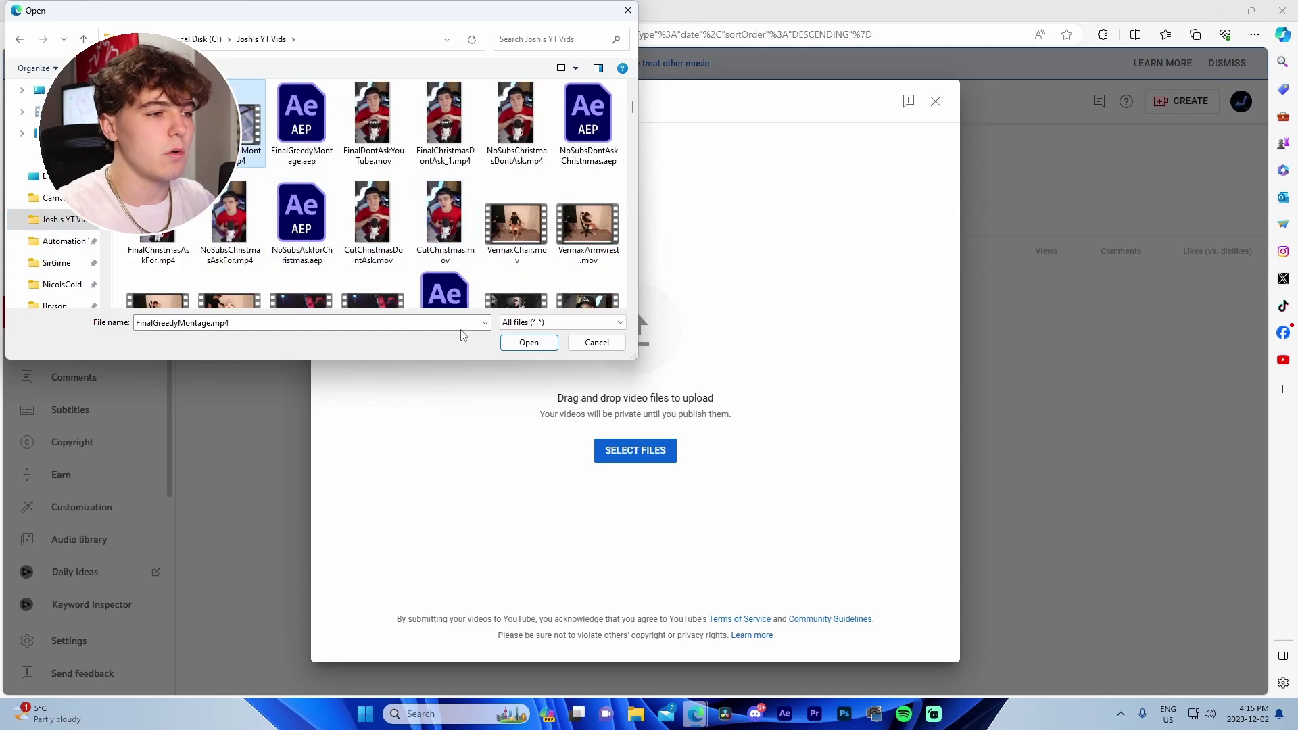
left_click(517, 347)
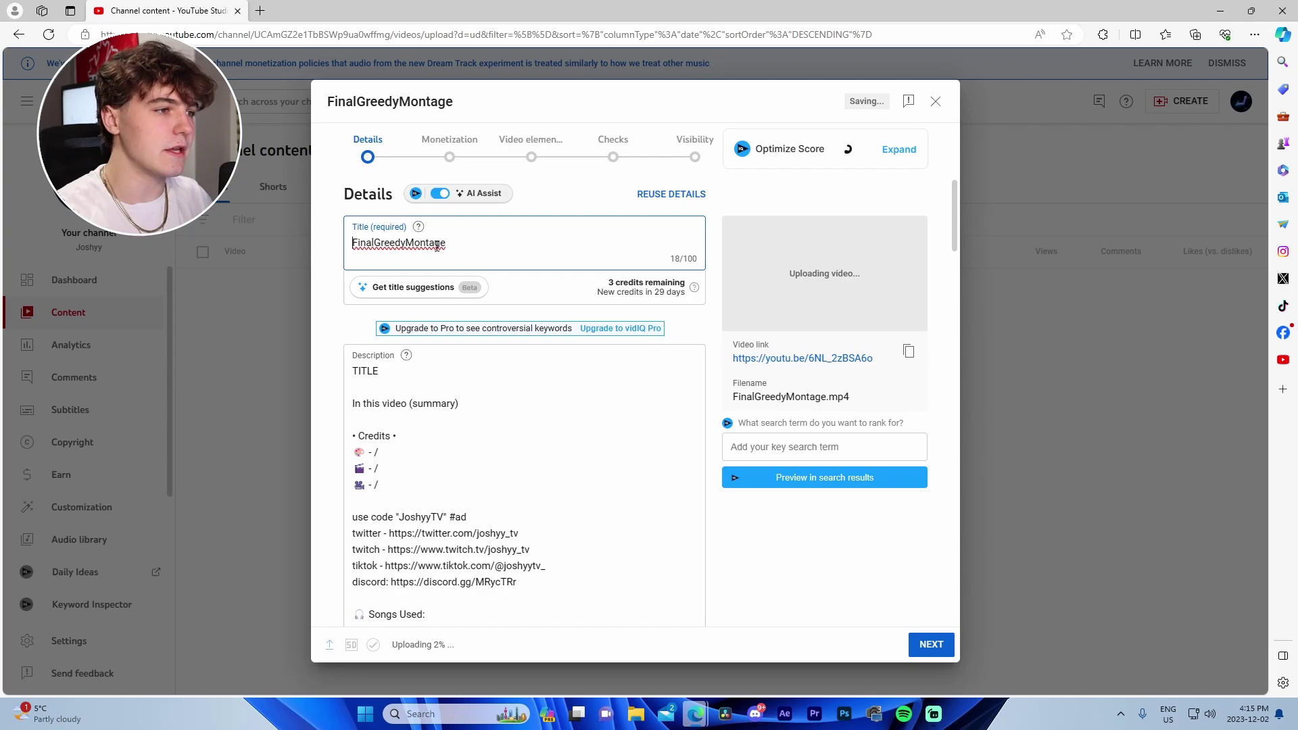
- Replace the video title with "Satisfaction | OG Fortnite Montage"
left_click_drag(449, 243, 349, 274)
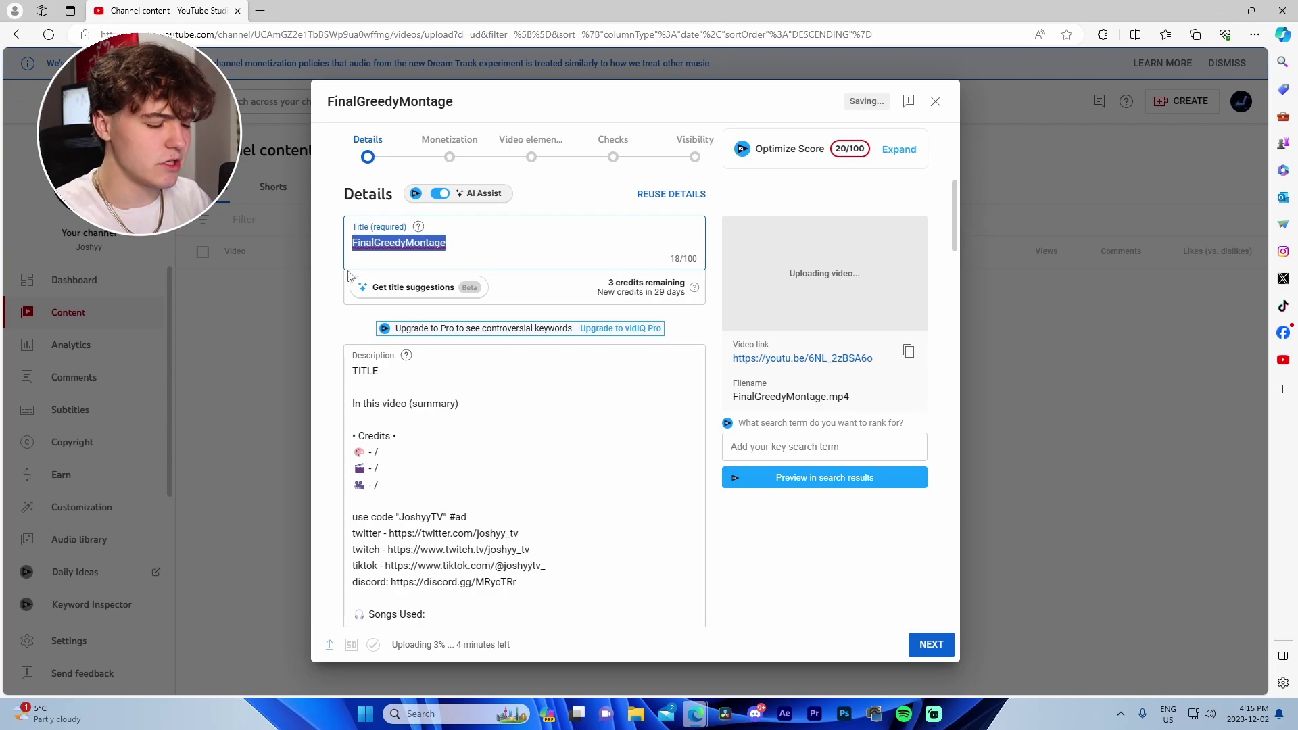
type("sAT")
key("BackSpace")
key("BackSpace")
key("BackSpace")
type("S")
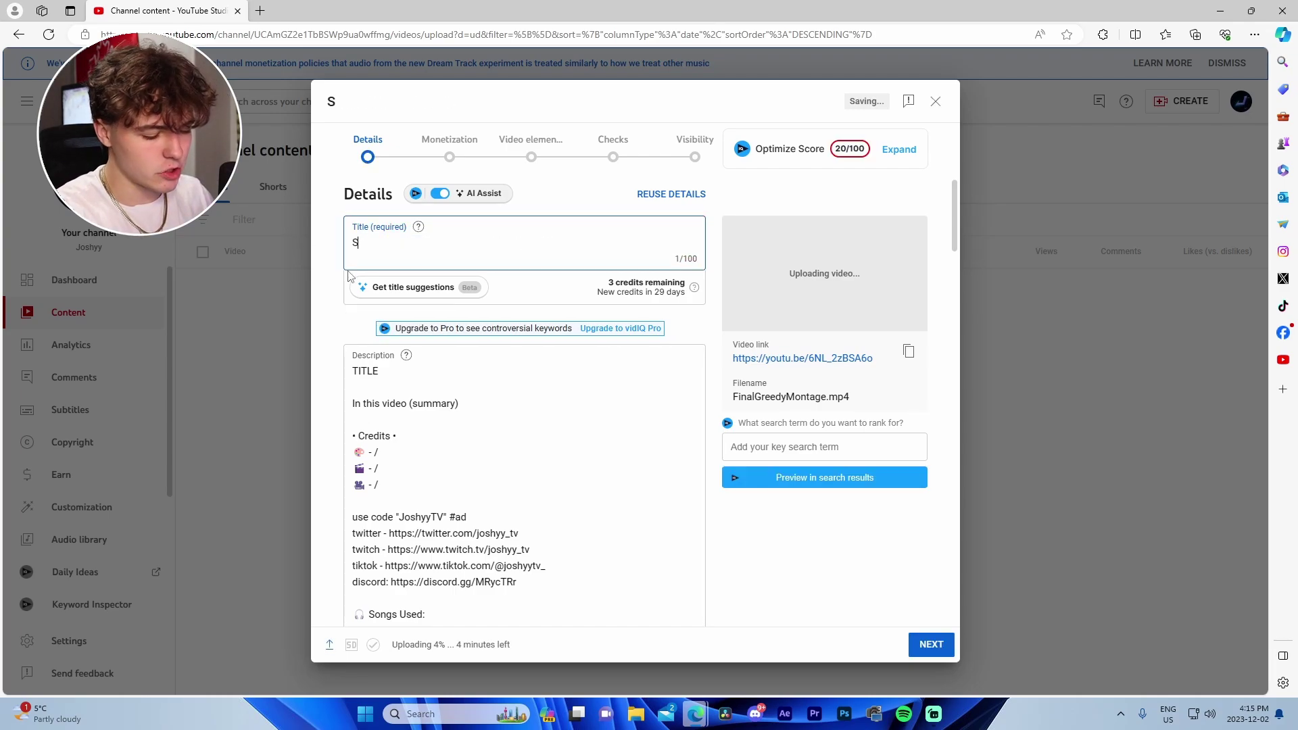
type("atik")
type("factio")
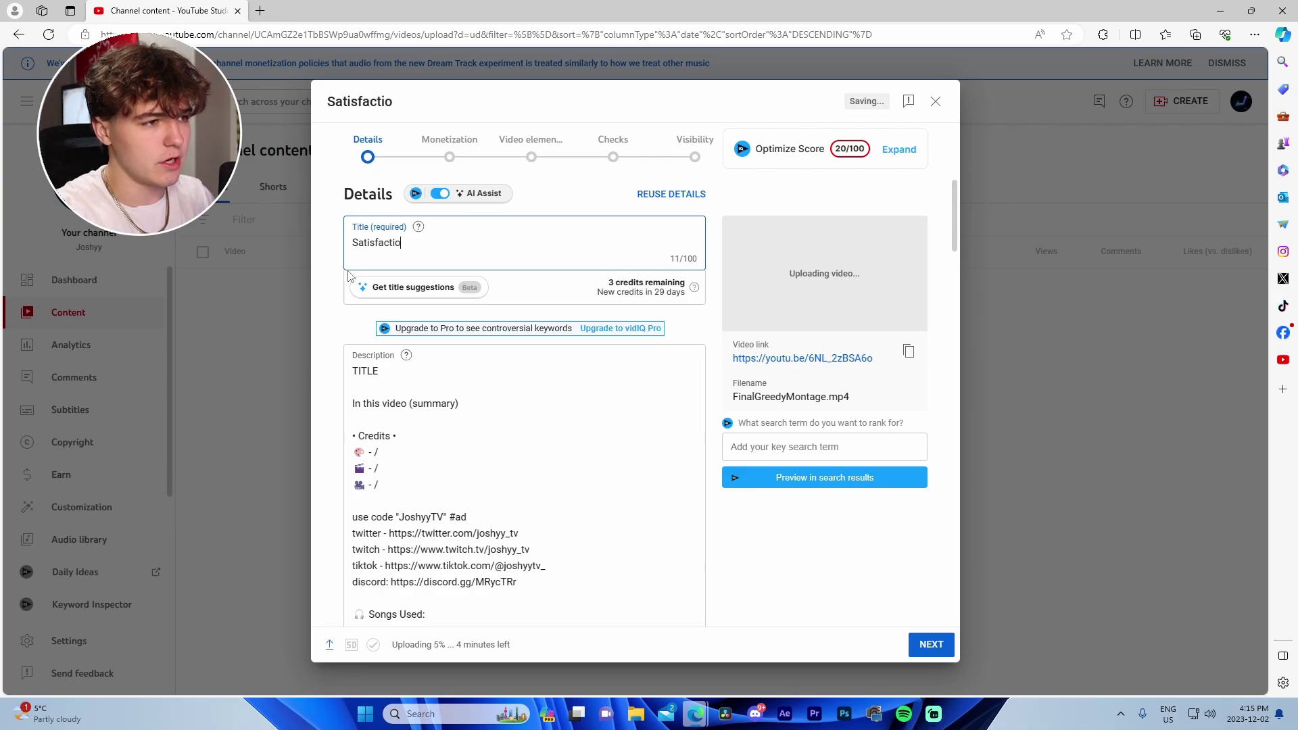
type("n |")
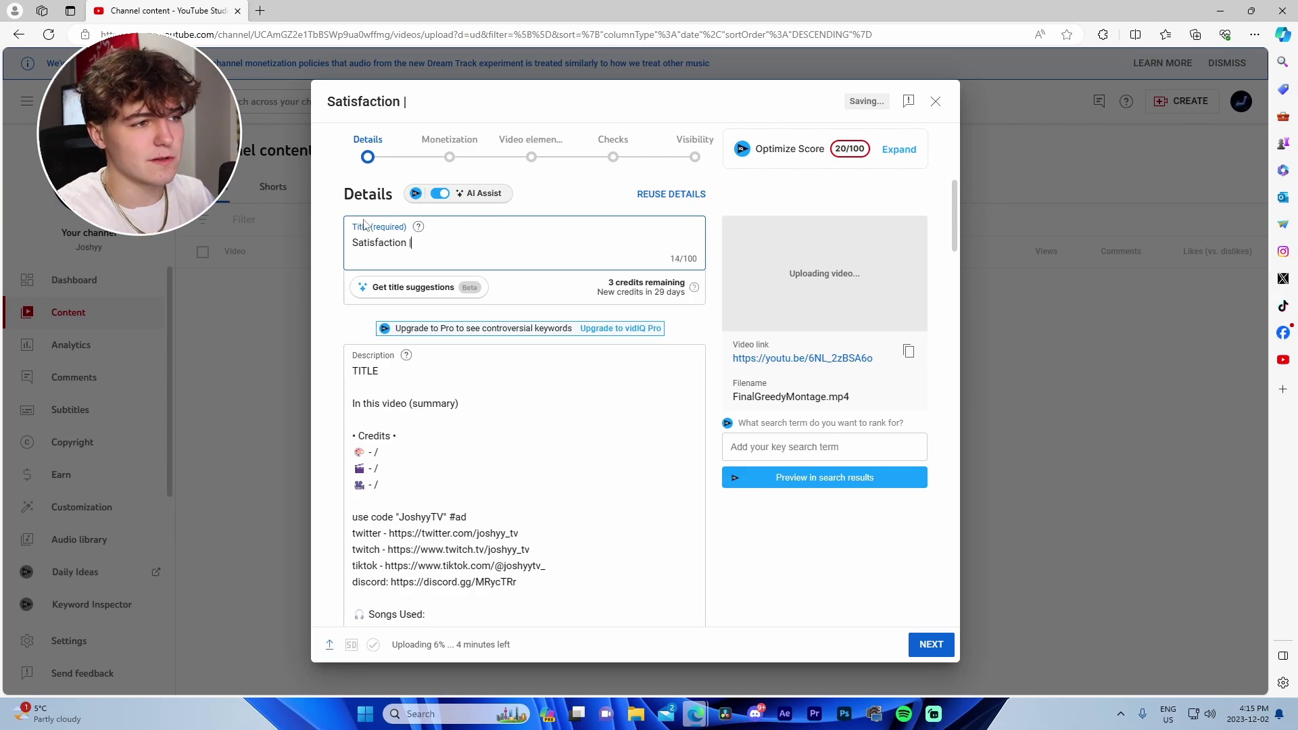
type(" OG Fortnite")
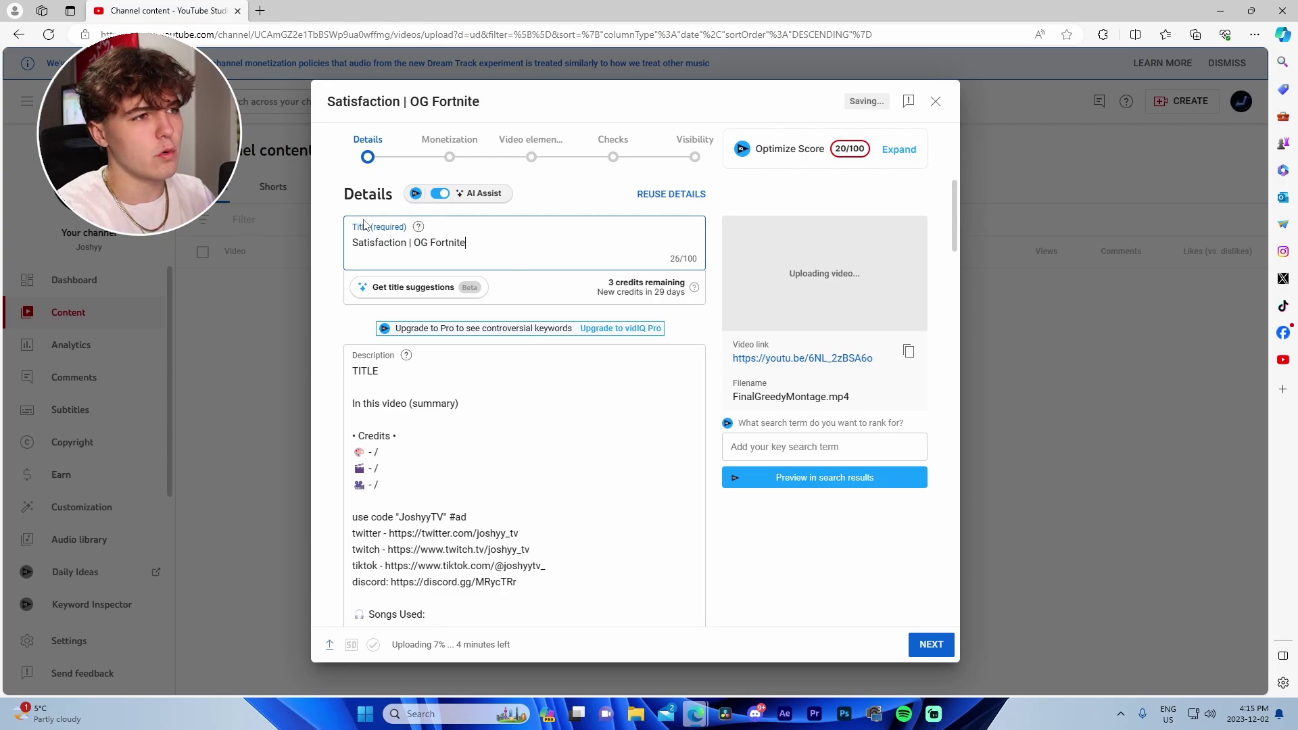
type(" montag")
key("BackSpace")
key("BackSpace")
key("BackSpace")
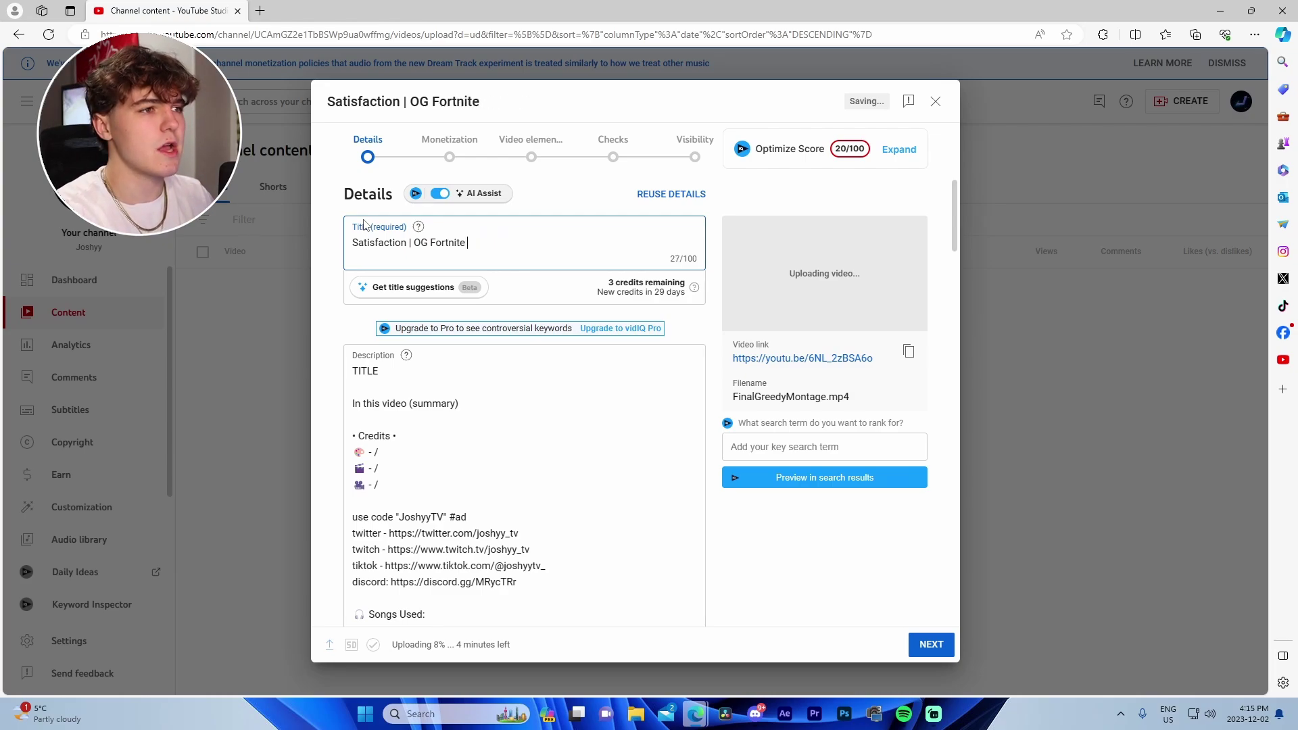
type("Montage")
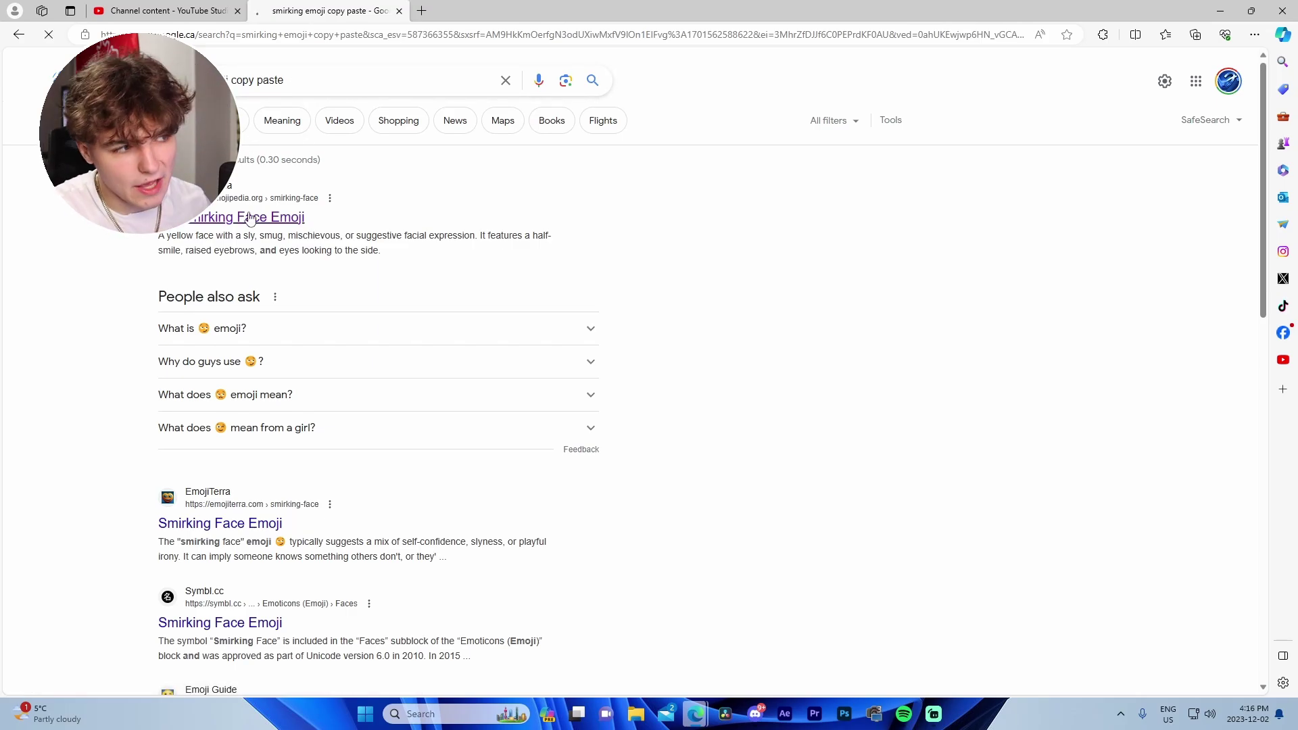
- Copy the smirking face emoji from its emoji web page and insert it after "Satisfaction" in the video title
left_click(302, 331)
key("ctrl+Tab")
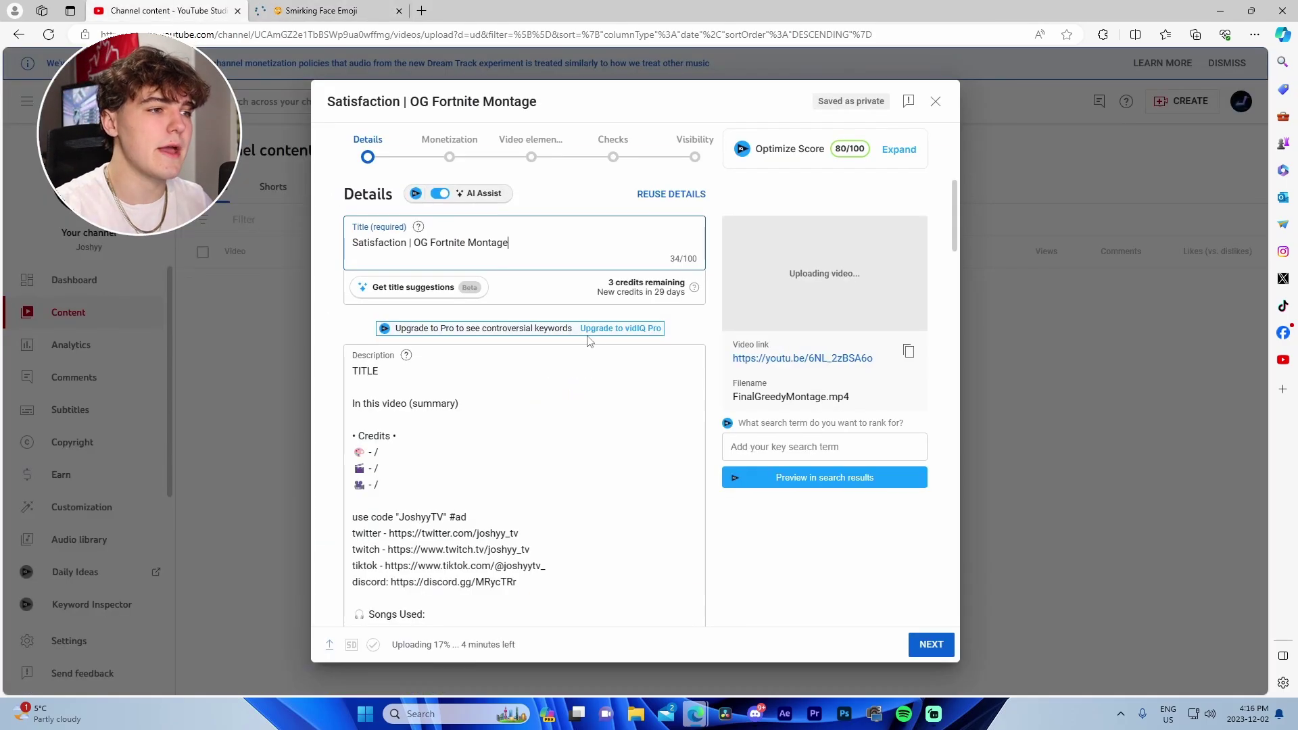
left_click(408, 243)
key("ctrl+v")
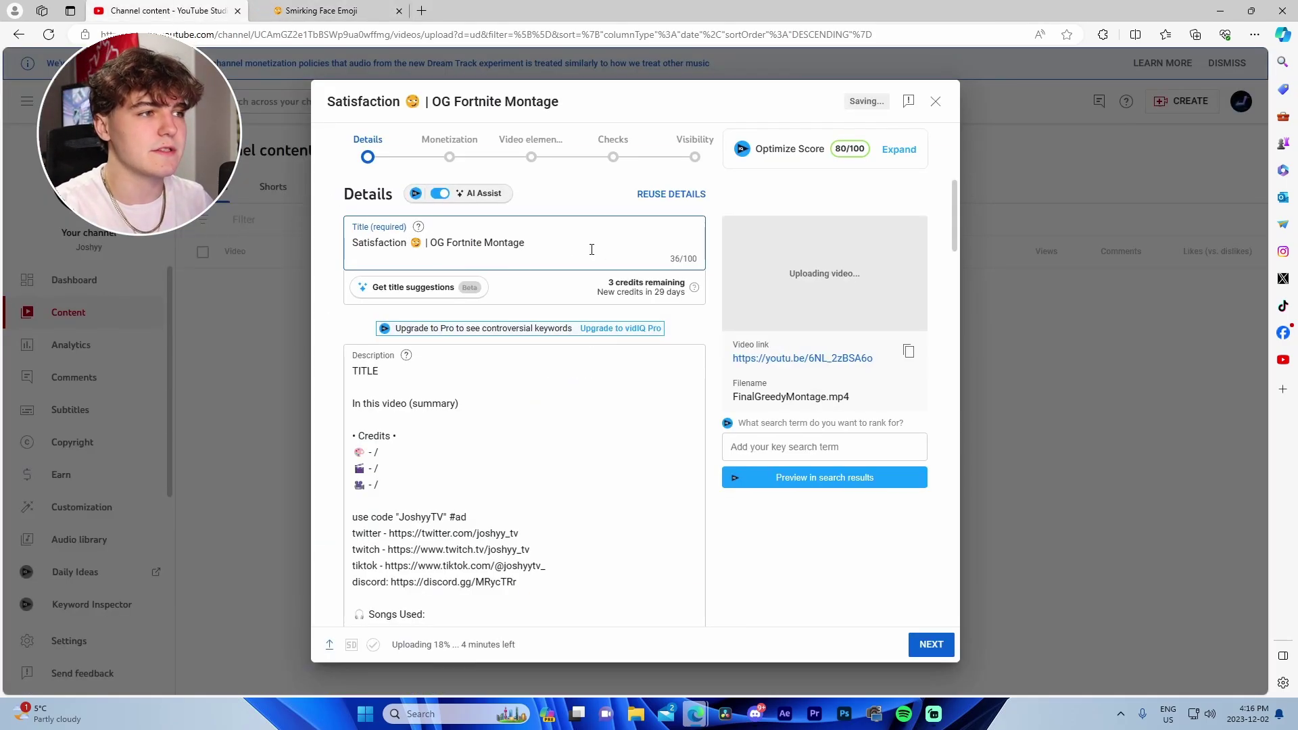
- Replace the word "OG" in the video title with "Cleanest"
left_click_drag(353, 96, 613, 227)
left_click(427, 253)
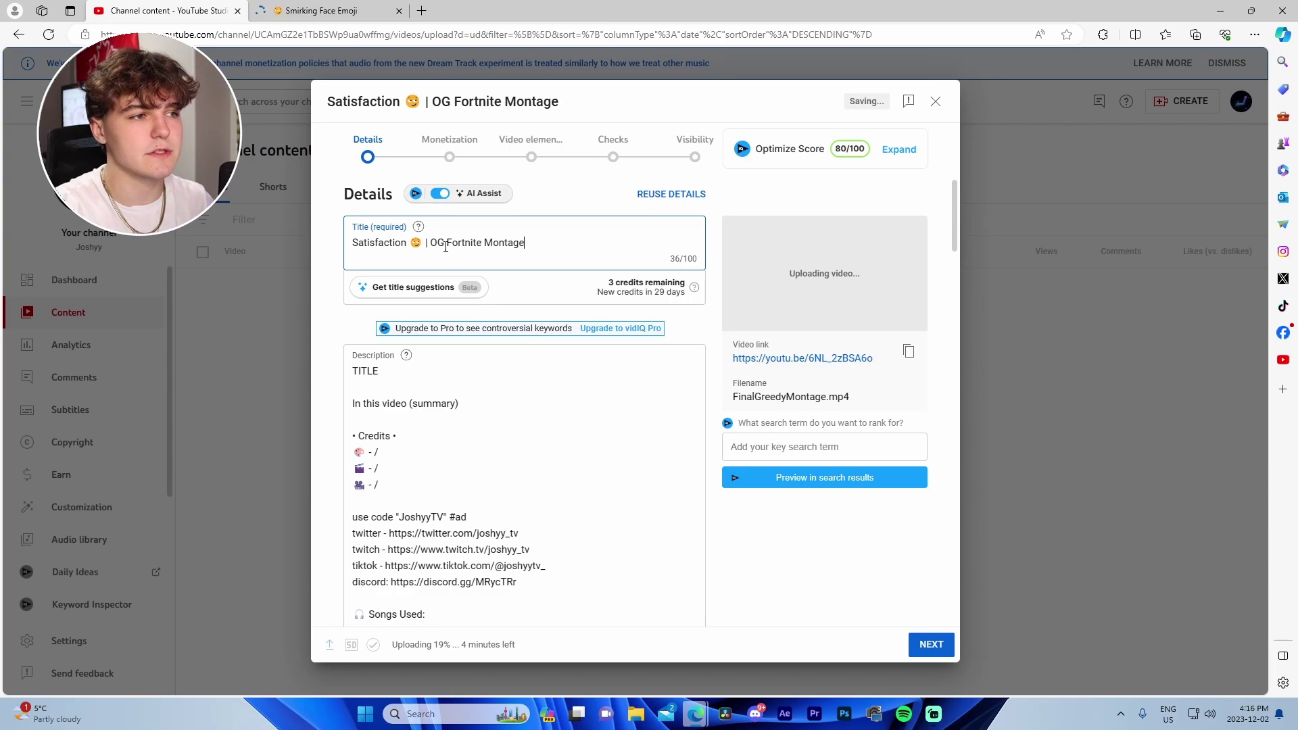
double_click(437, 242)
type("Cleanest")
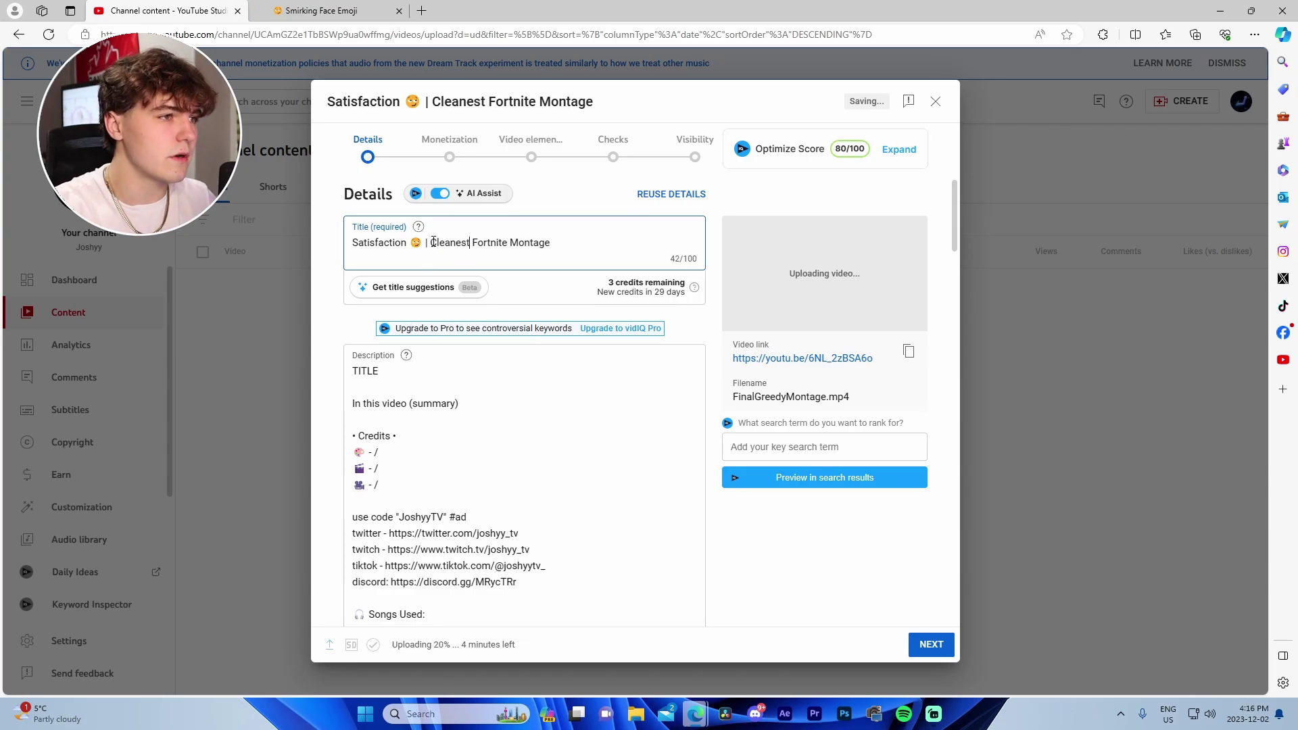
- Replace the Songs Used lines in the video description with the copied text
key("ctrl+a")
scroll(469, 366, "down", 3)
triple_click(386, 419)
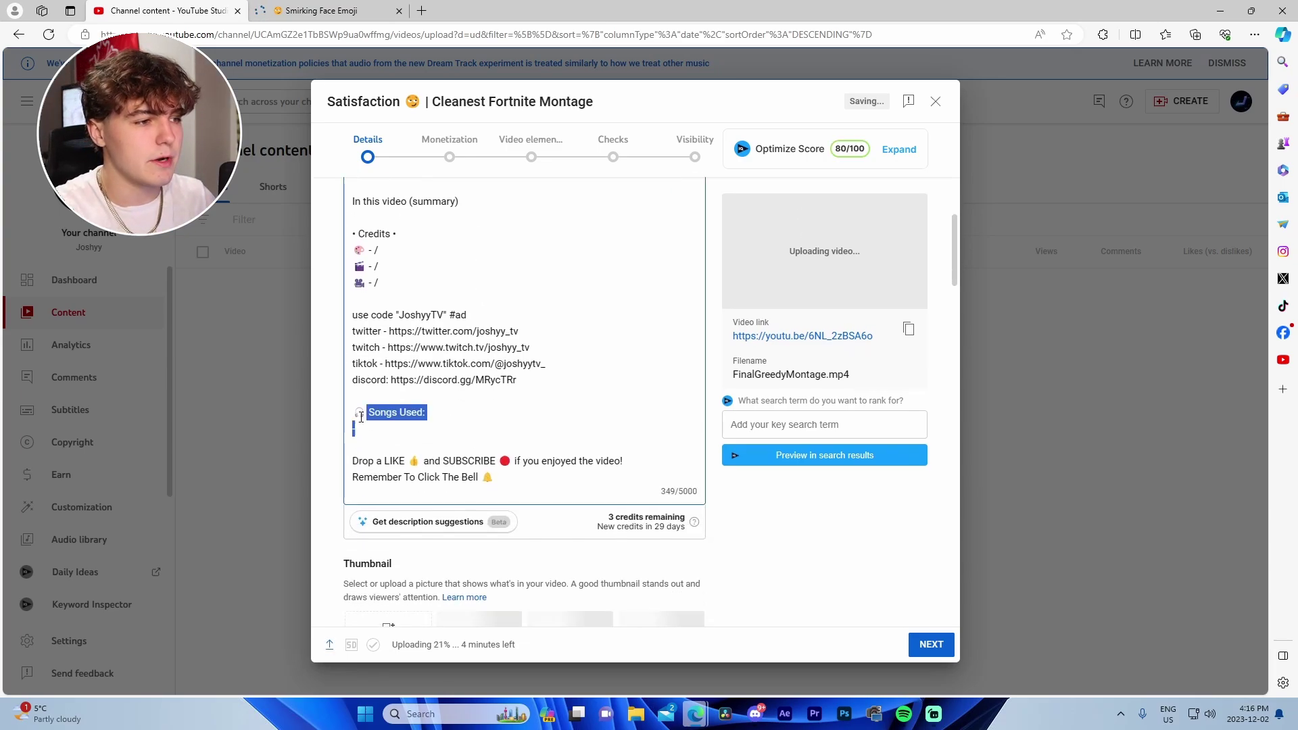
key("ctrl+v")
- Add the video tags "fortnite montage", "satisfaction fortnite montage" and "fortnite montage satisfaction"
scroll(439, 432, "down", 5)
scroll(469, 441, "down", 15)
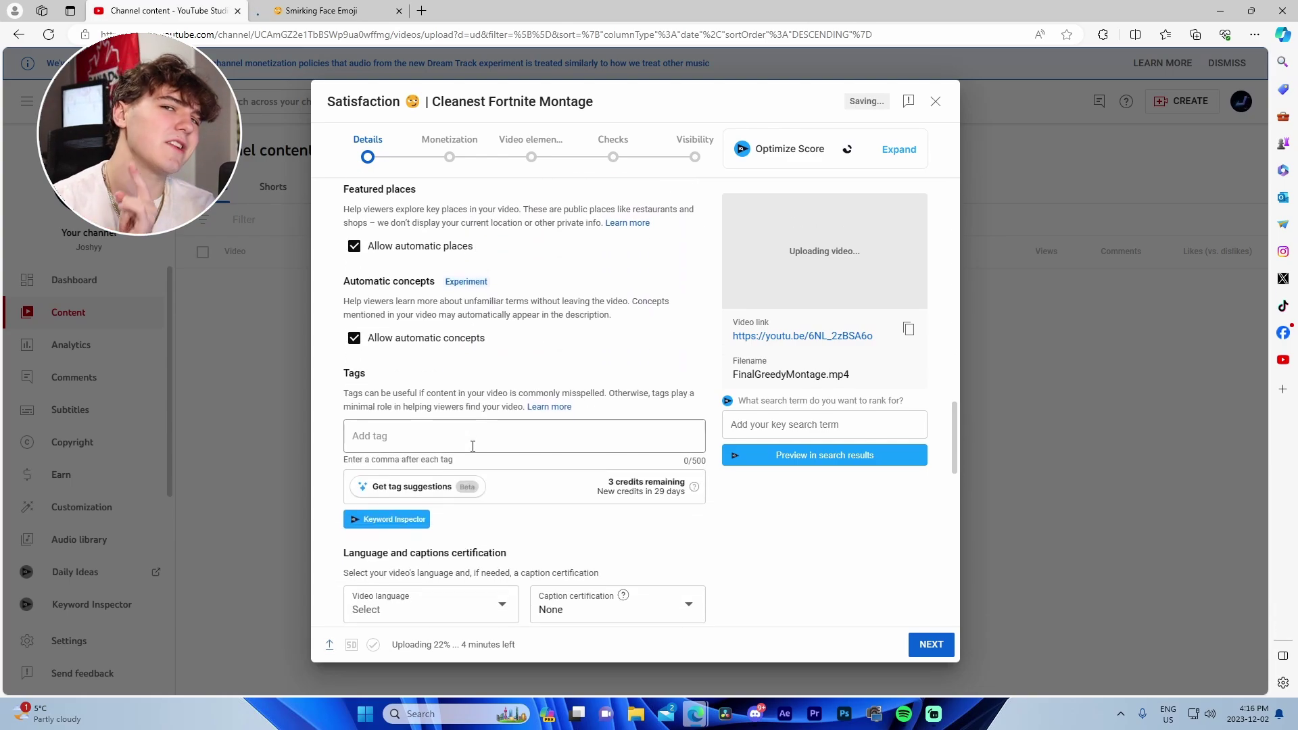
scroll(446, 480, "down", 3)
scroll(412, 378, "up", 9)
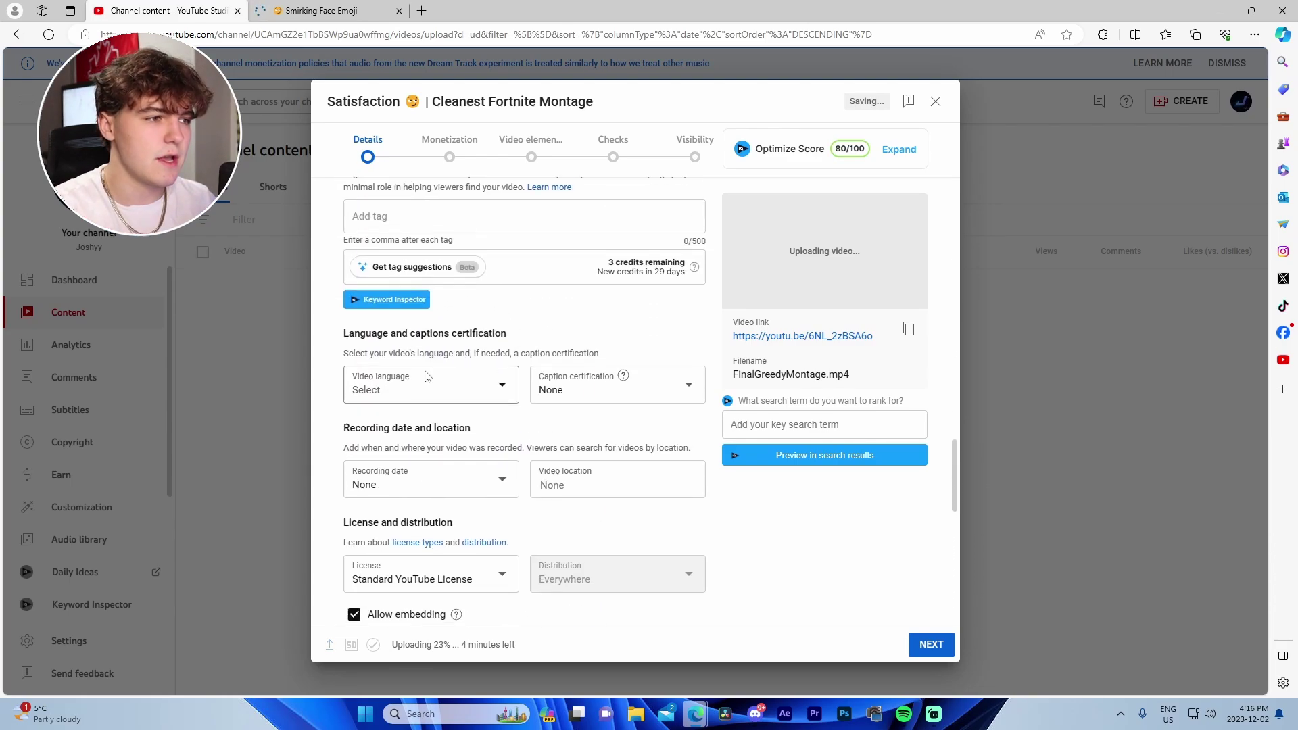
left_click(411, 372)
type("fortnite")
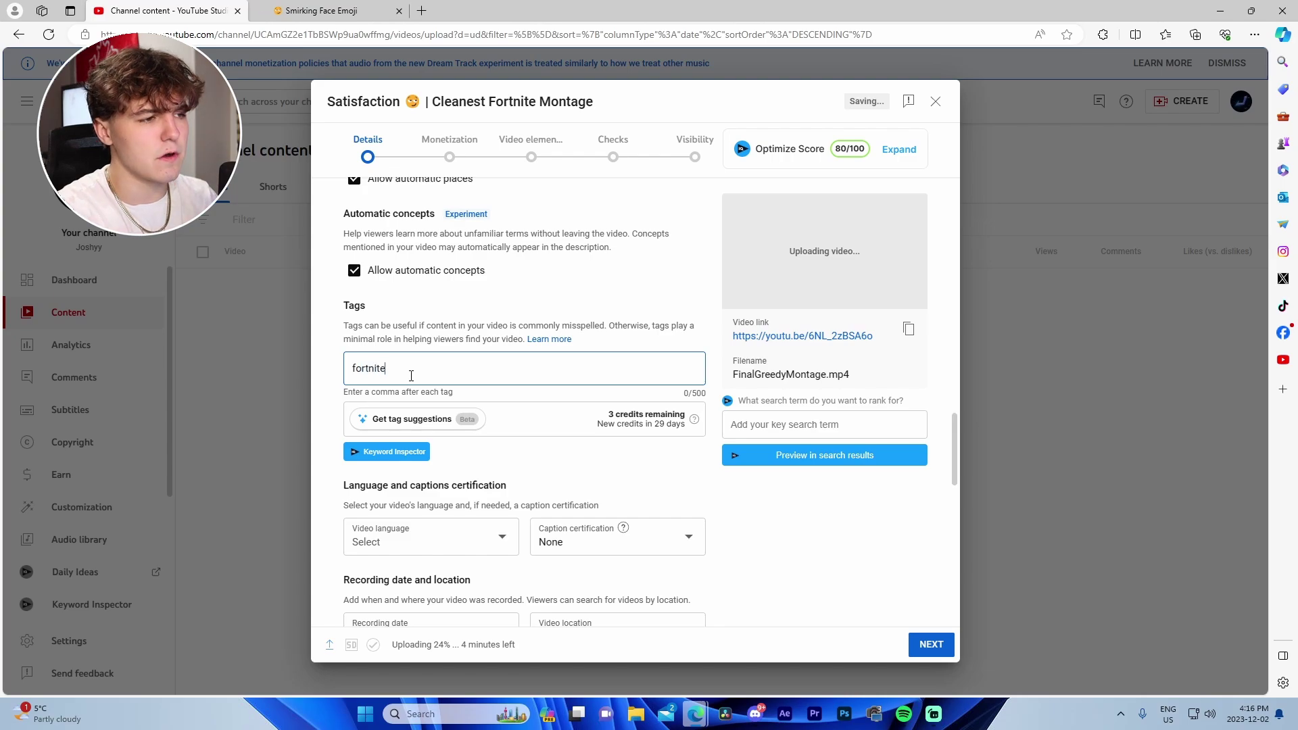
type(" montage,satis")
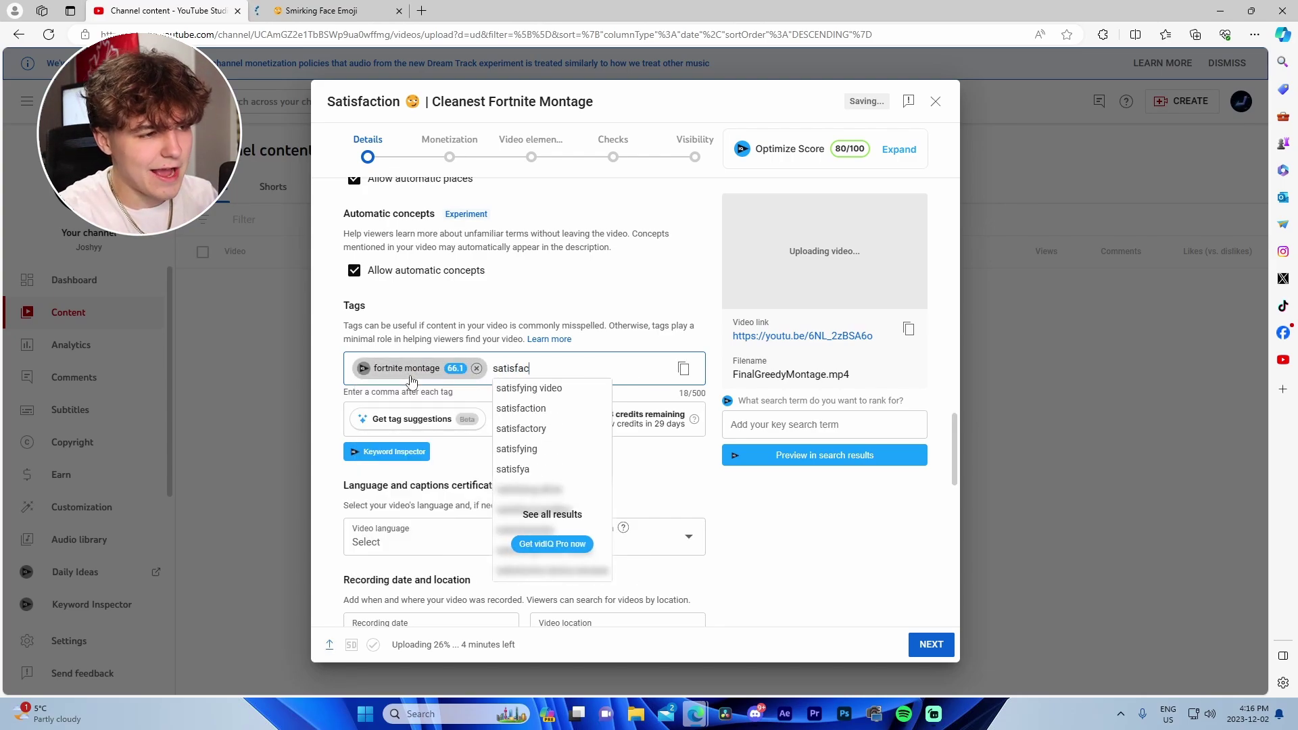
type("faction fortnite montage,fort")
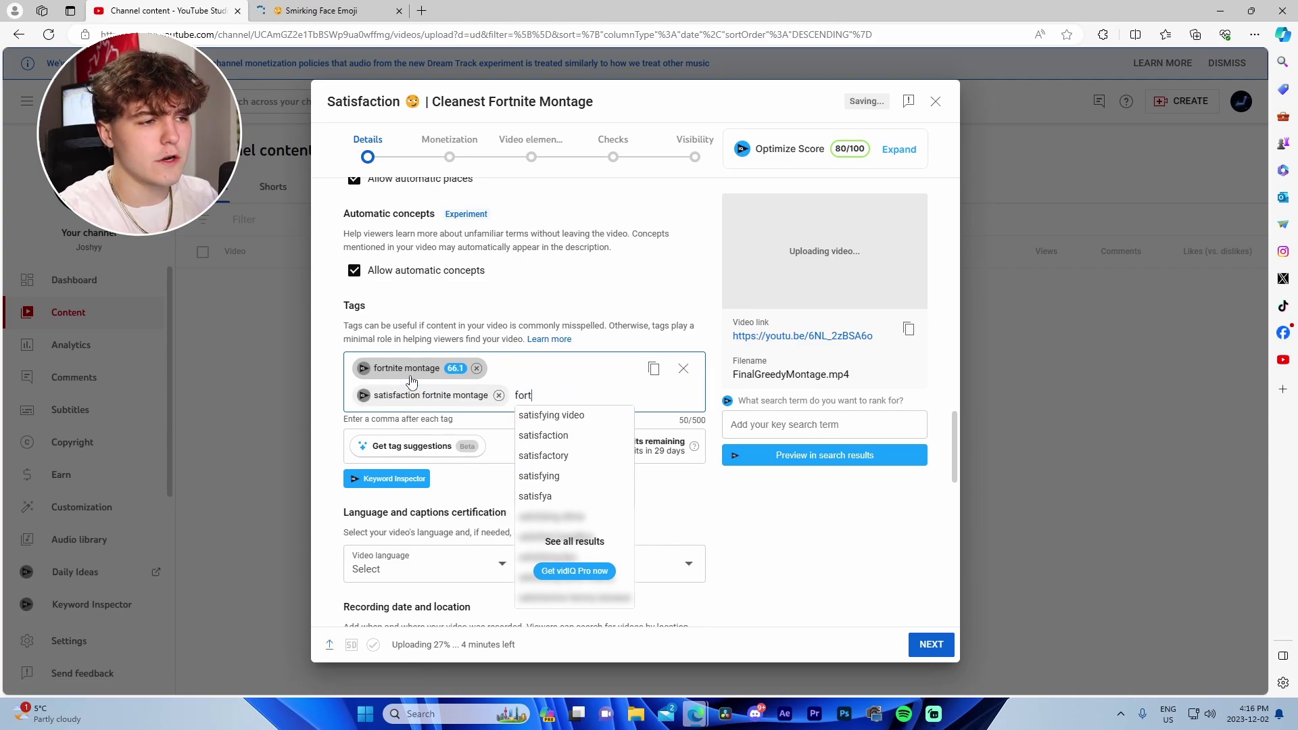
type("nite montage satisfaction,")
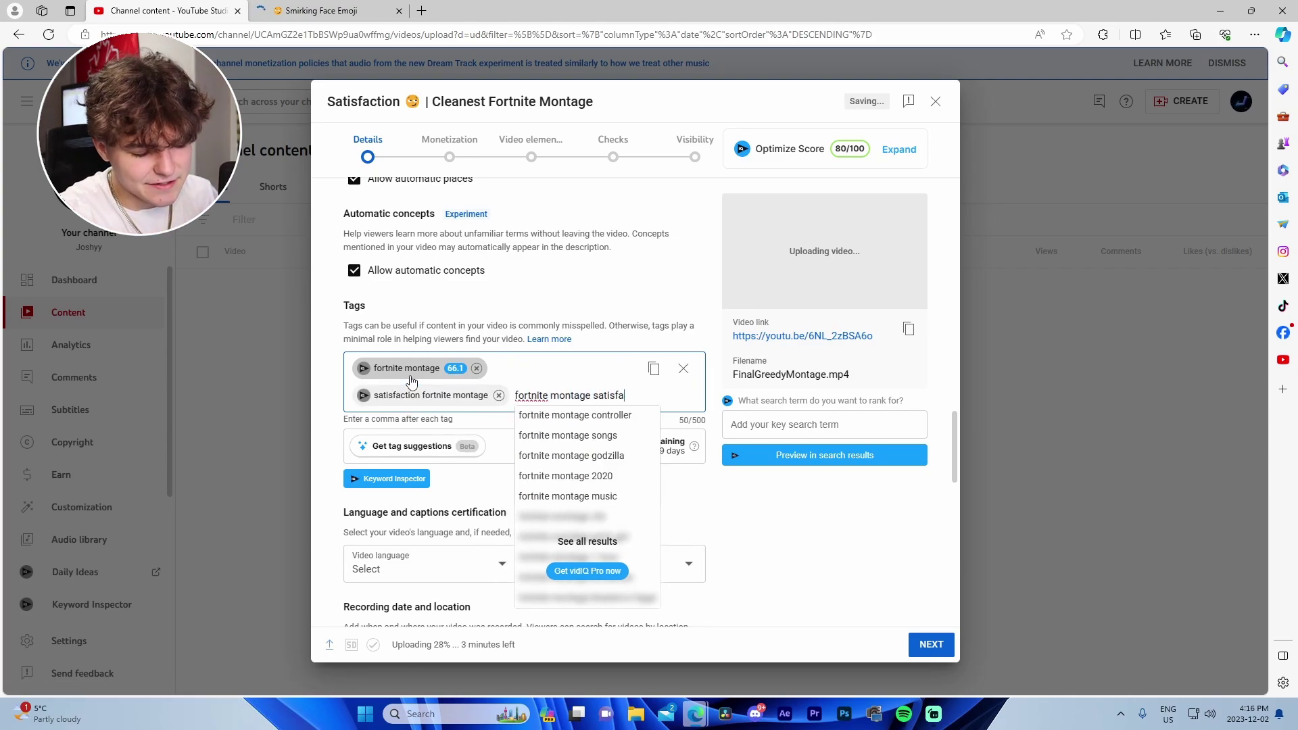